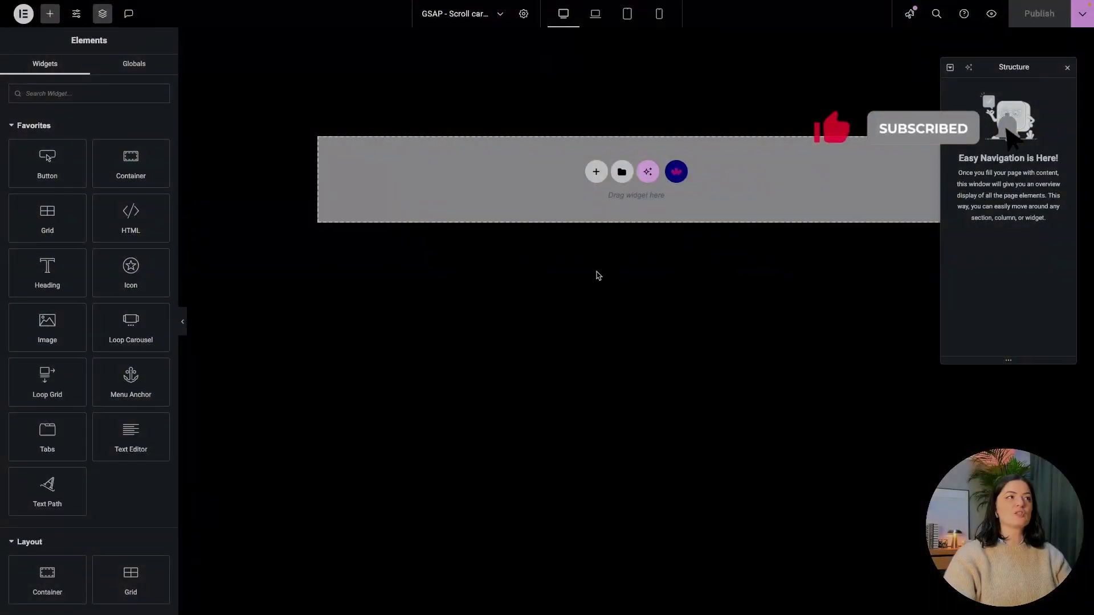
# Add a full-width container to the page with a minimum height of 100 vh.
pyautogui.click(144, 171)
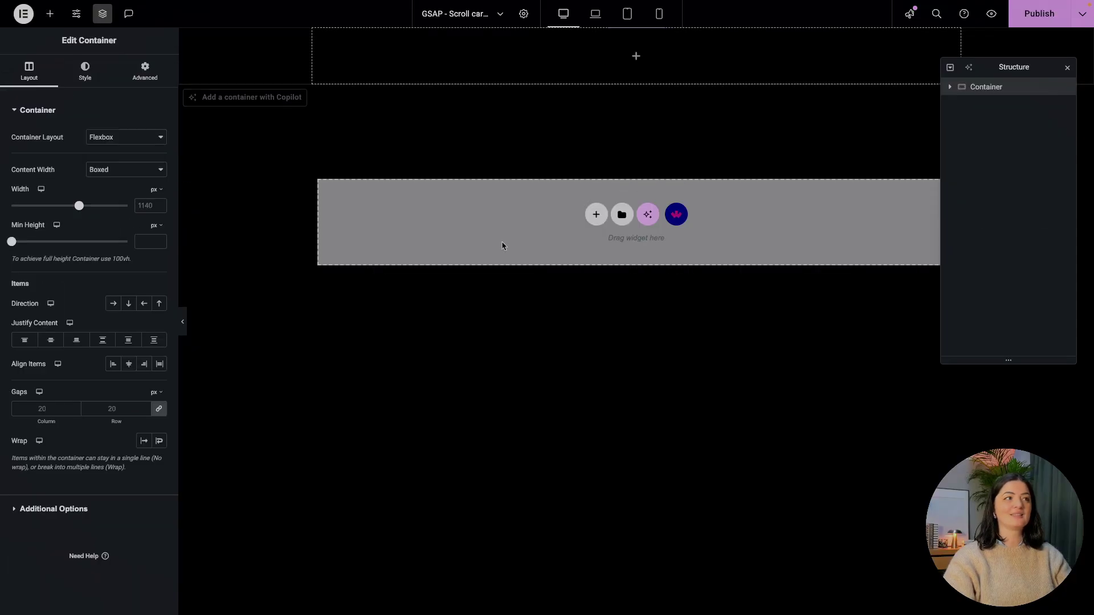
pyautogui.click(134, 173)
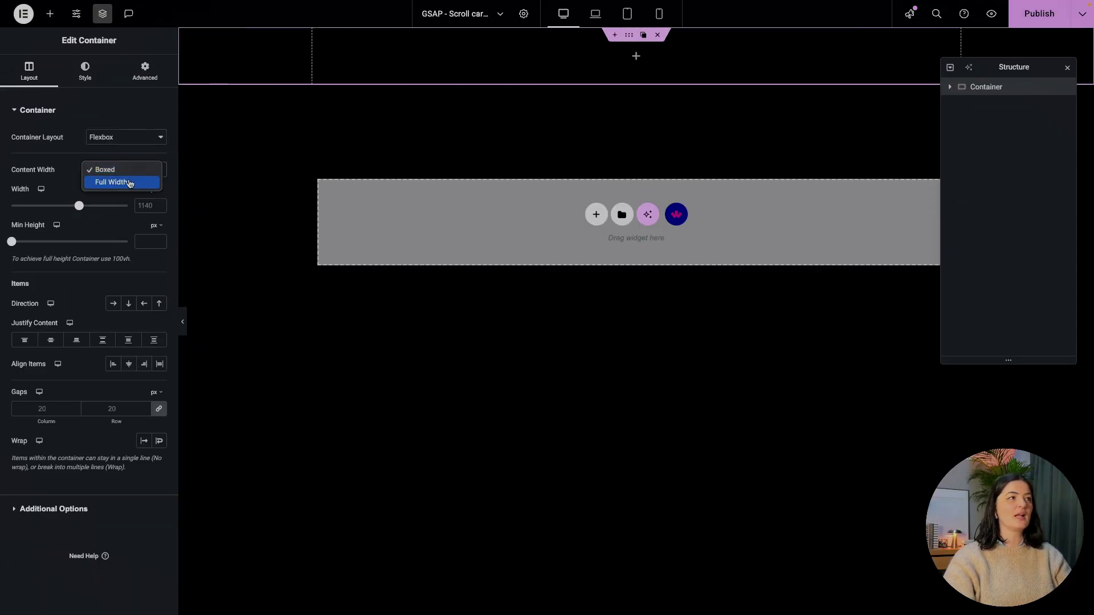
pyautogui.click(109, 181)
pyautogui.click(154, 226)
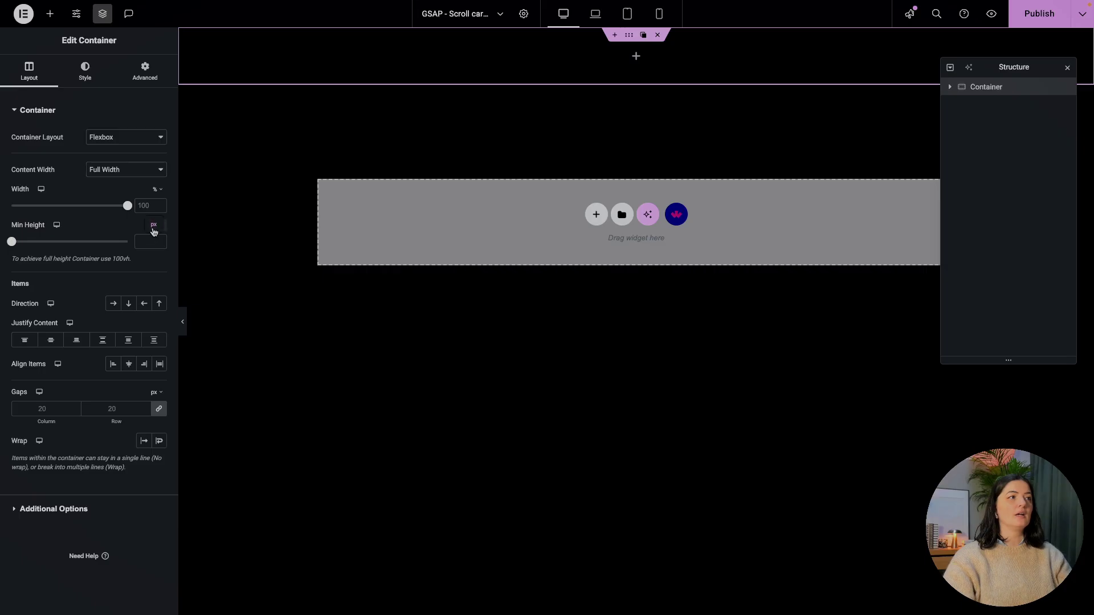
pyautogui.click(153, 275)
pyautogui.click(143, 242)
pyautogui.write('100')
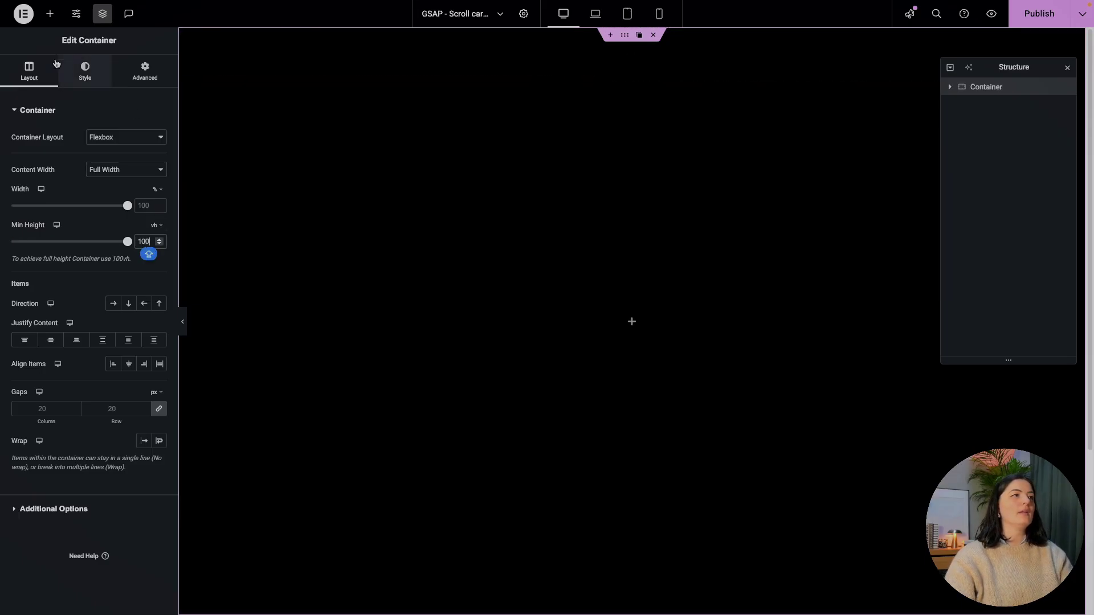
# Give the container a classic background in the global color green light.
pyautogui.click(85, 71)
pyautogui.click(113, 162)
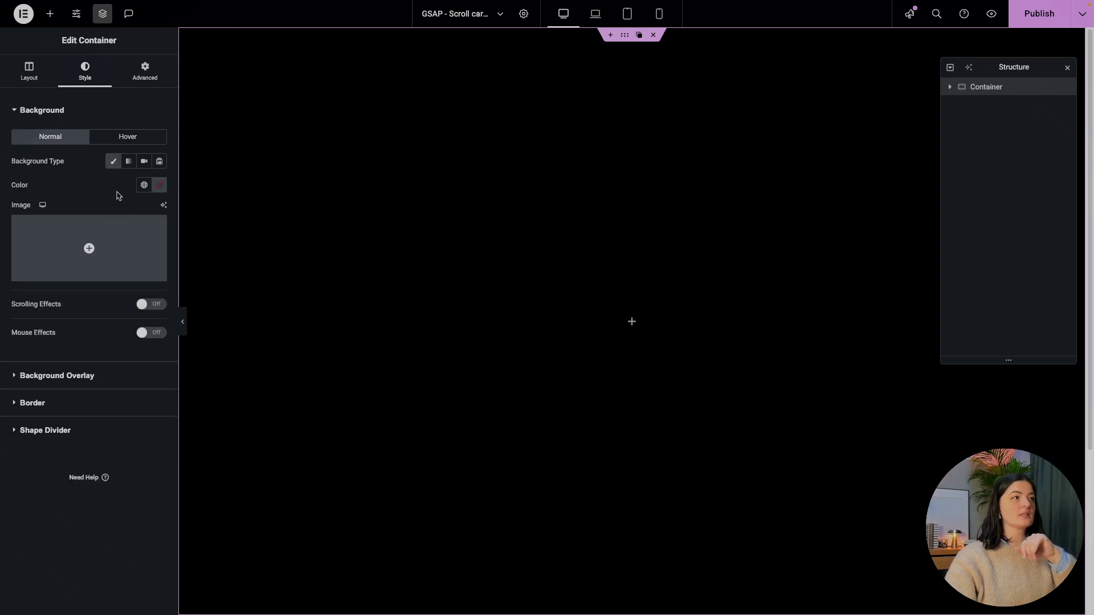
pyautogui.click(144, 185)
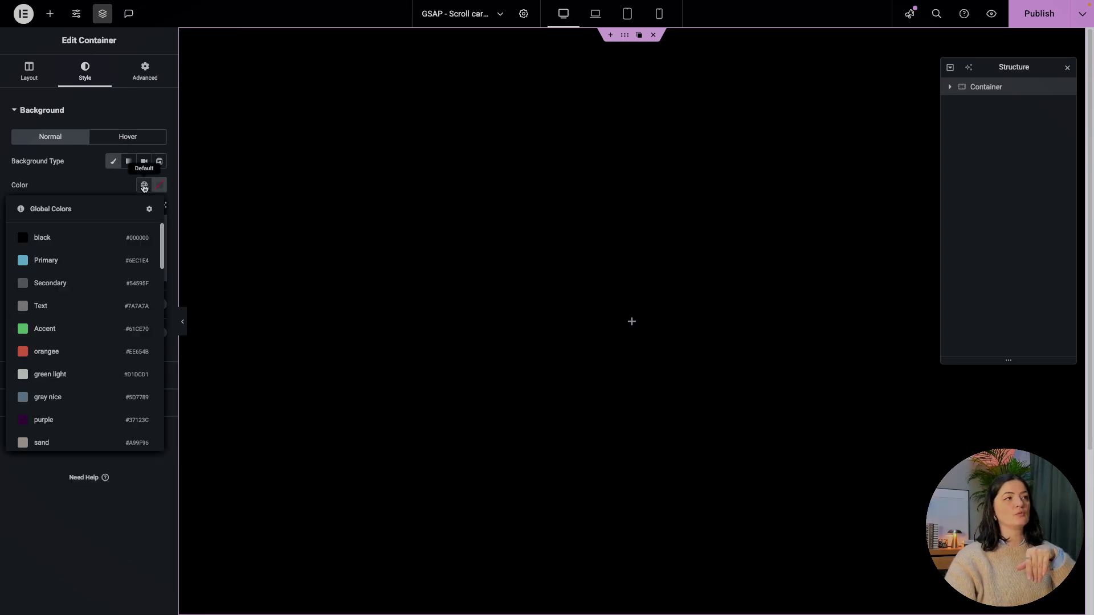
pyautogui.click(92, 379)
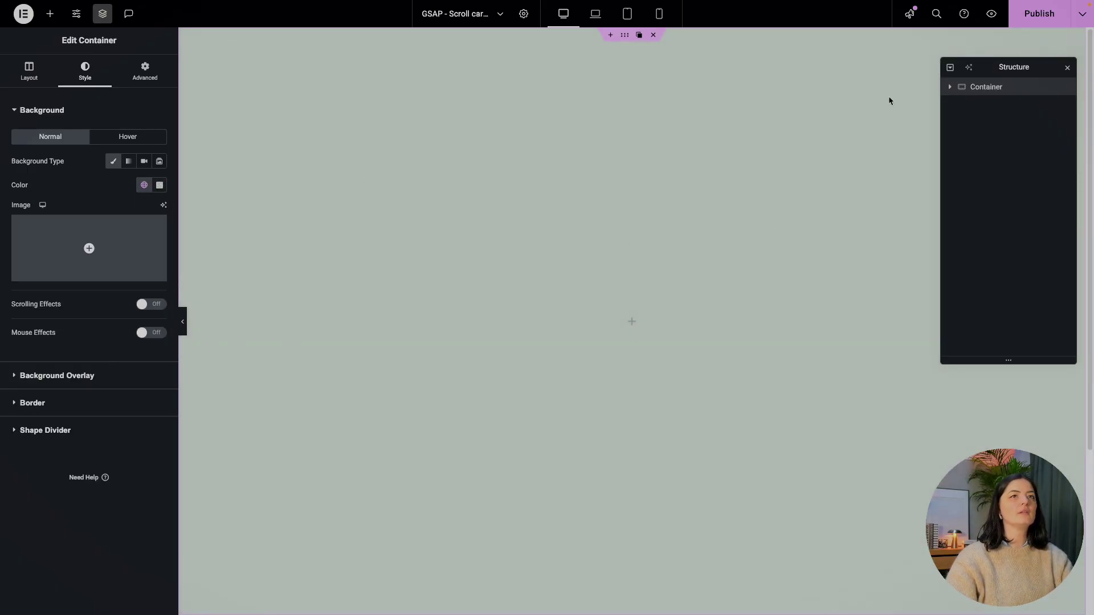
# Duplicate the green container twice to make three stacked sections, publishing the page after the first copy.
pyautogui.rightClick(977, 94)
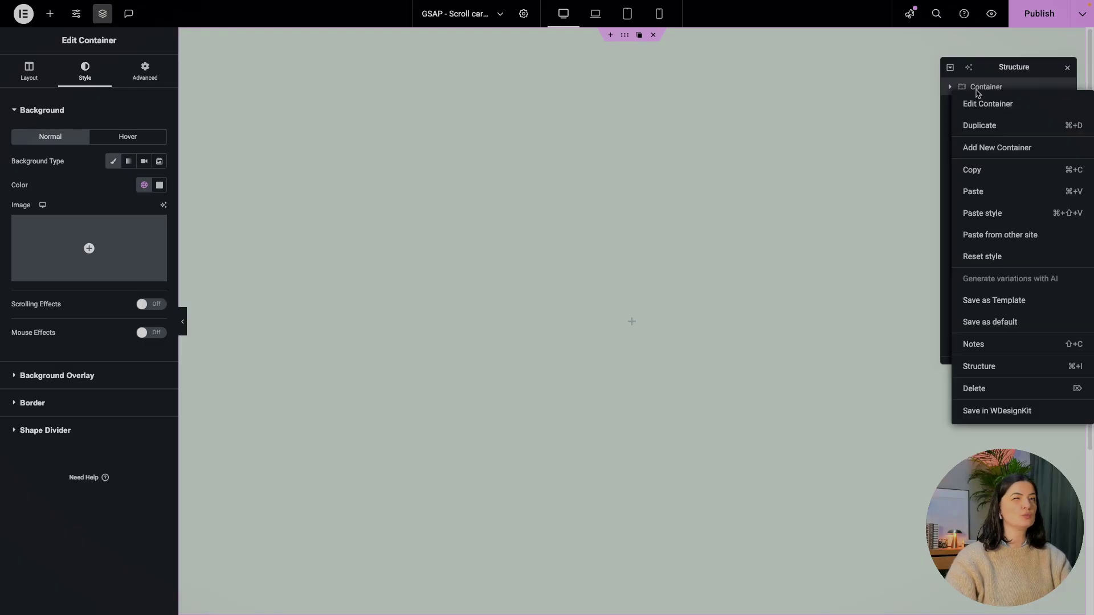
pyautogui.click(989, 125)
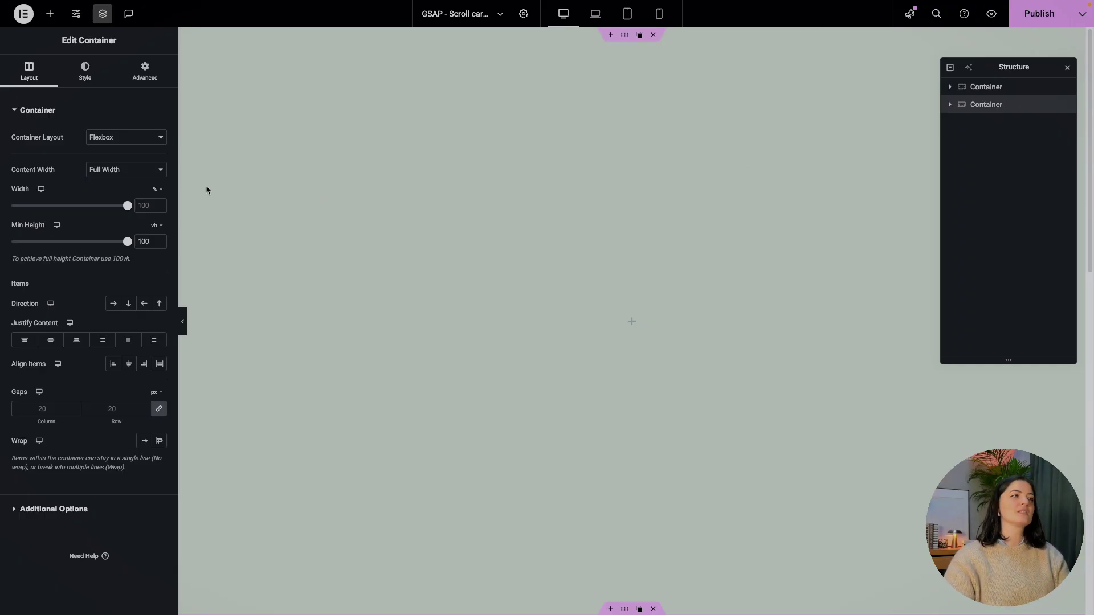
pyautogui.click(1041, 16)
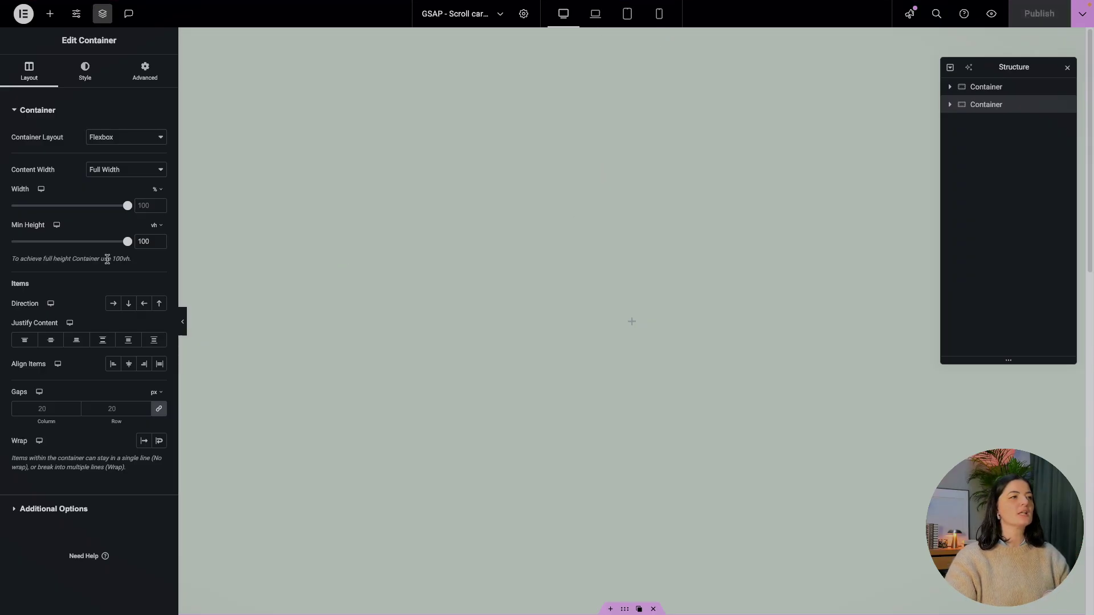
pyautogui.rightClick(979, 106)
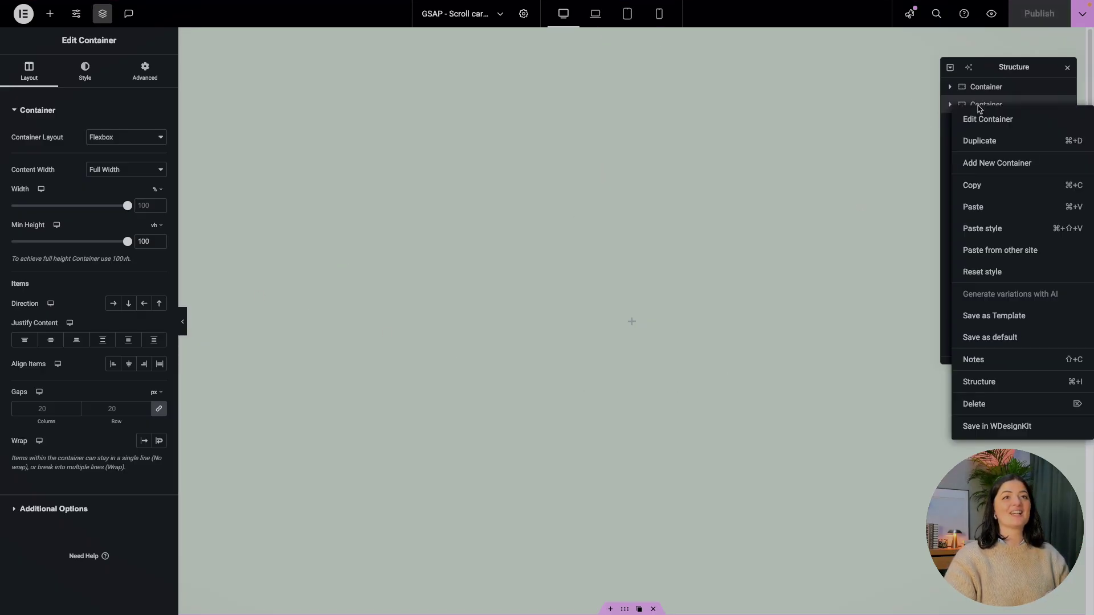
pyautogui.click(980, 143)
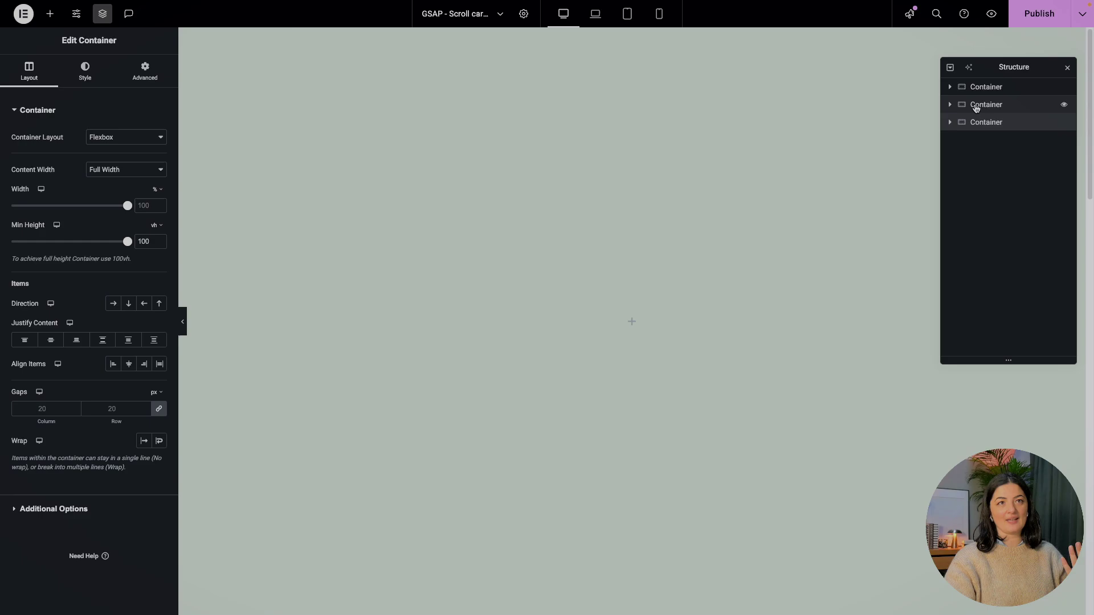
# Set the middle container's background to the global color sand and publish the page.
pyautogui.click(76, 67)
pyautogui.click(144, 186)
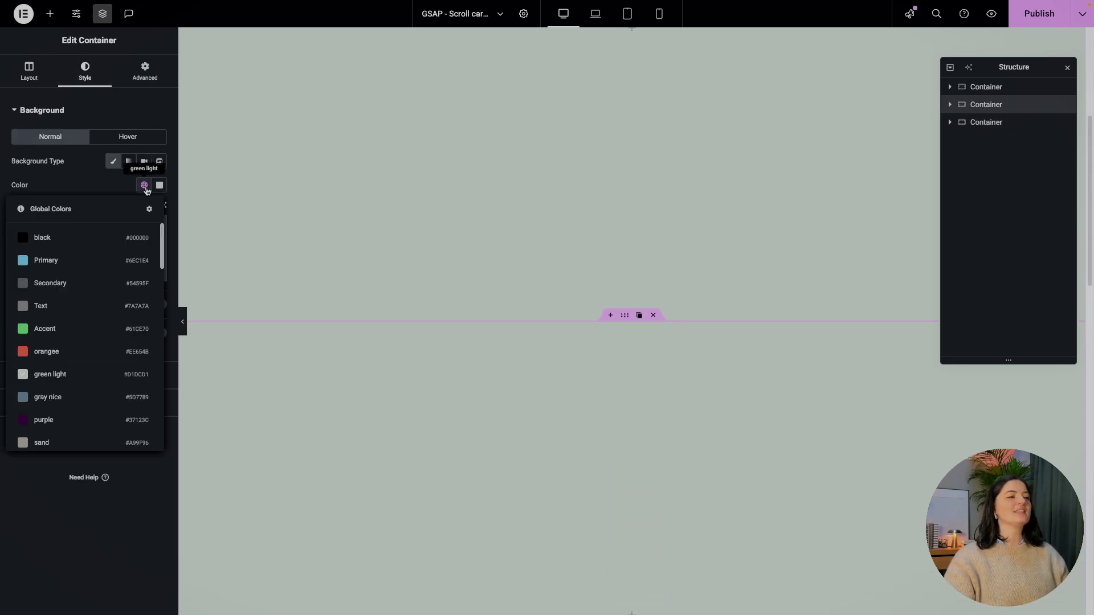
pyautogui.scroll(-1, 82, 413)
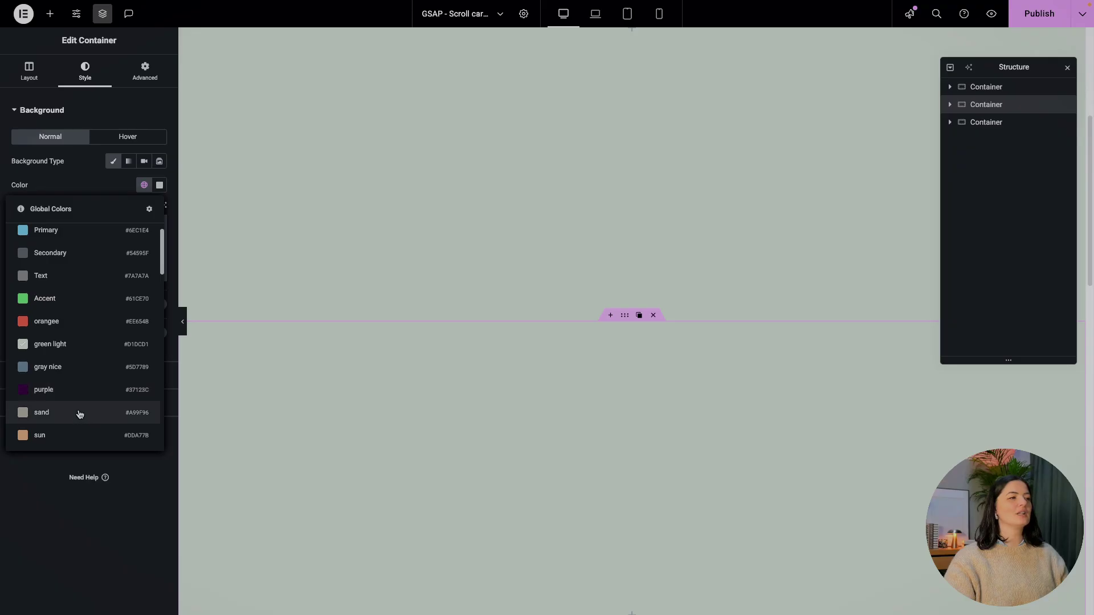
pyautogui.click(79, 414)
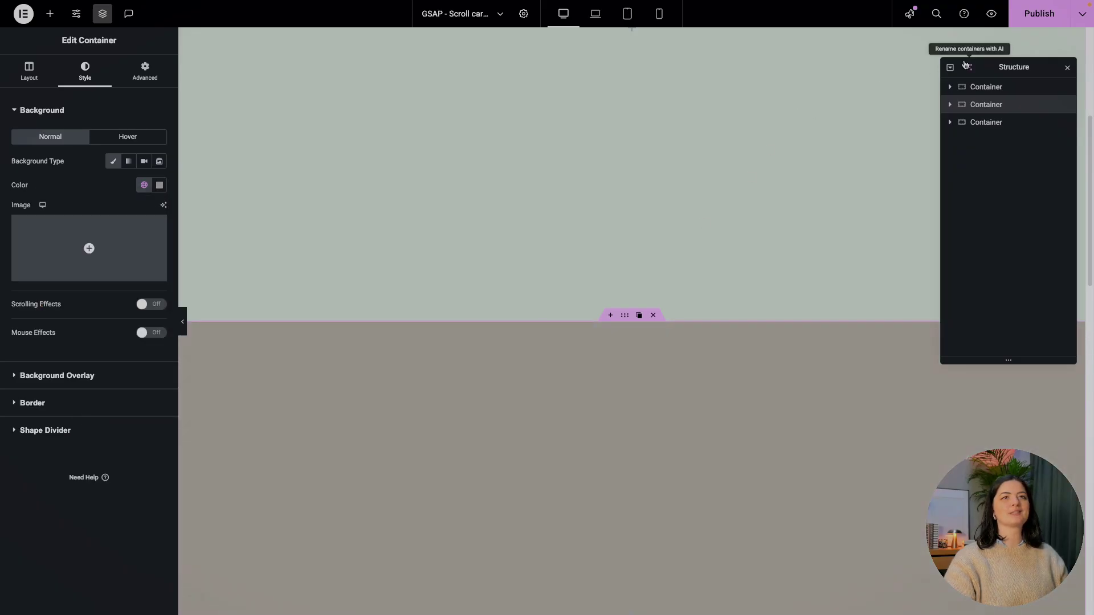
pyautogui.click(1029, 12)
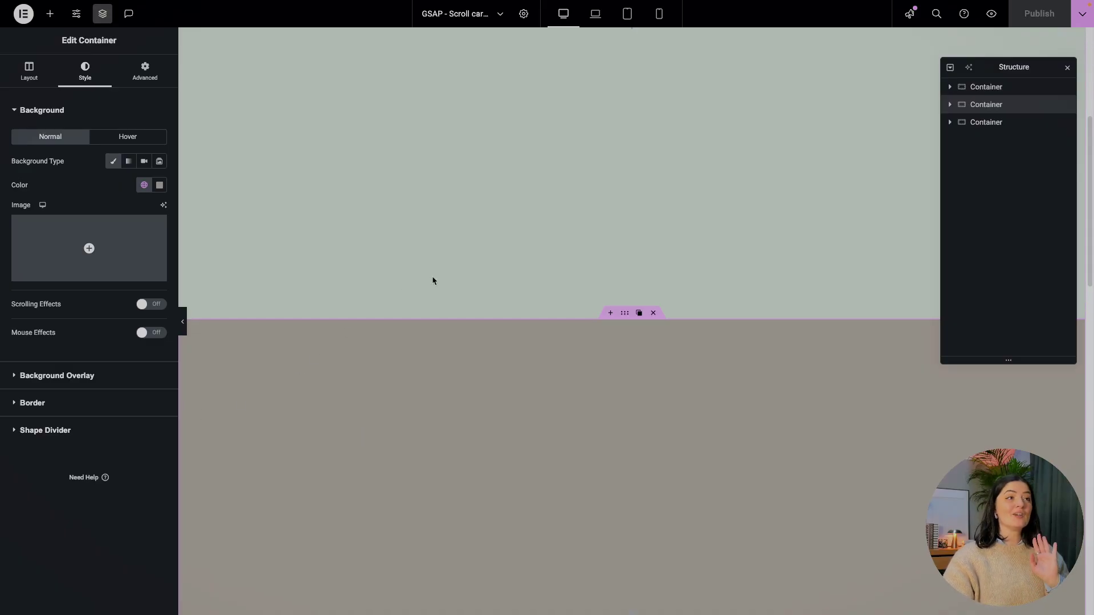
# Nest a copy of the sand container inside the original sand container and delete the leftover top-level duplicate.
pyautogui.click(950, 105)
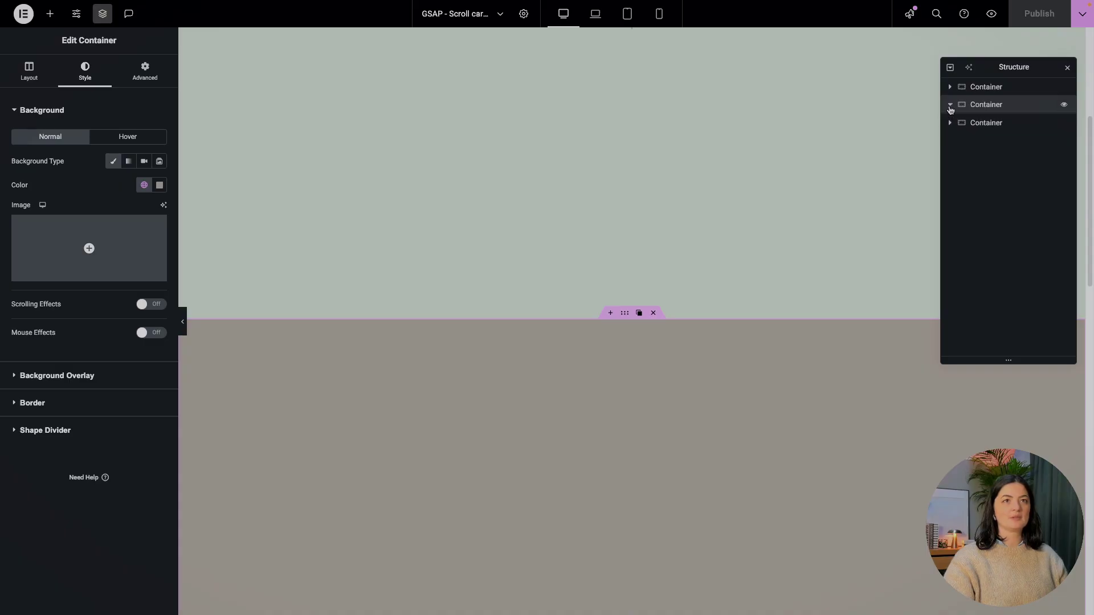
pyautogui.rightClick(984, 110)
pyautogui.click(987, 140)
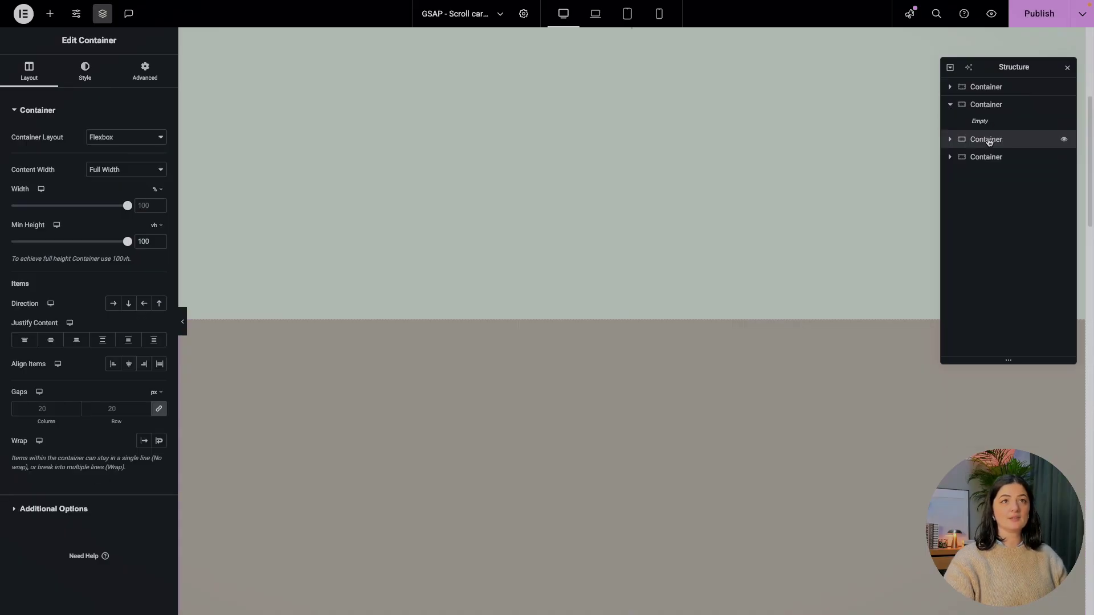
pyautogui.moveTo(985, 145); pyautogui.dragTo(985, 123)
pyautogui.rightClick(987, 141)
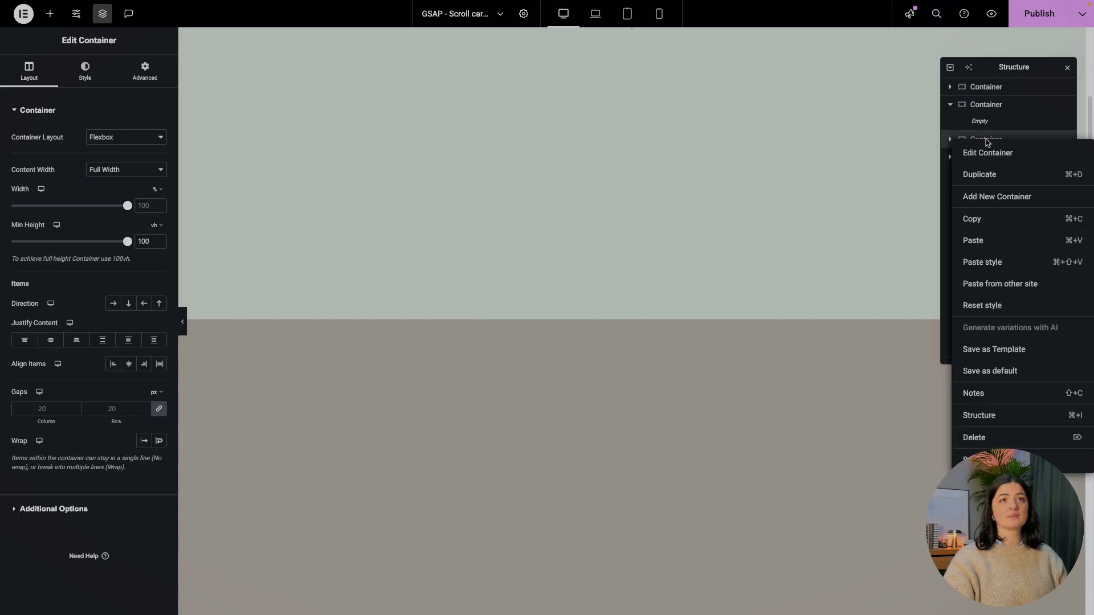
pyautogui.click(983, 219)
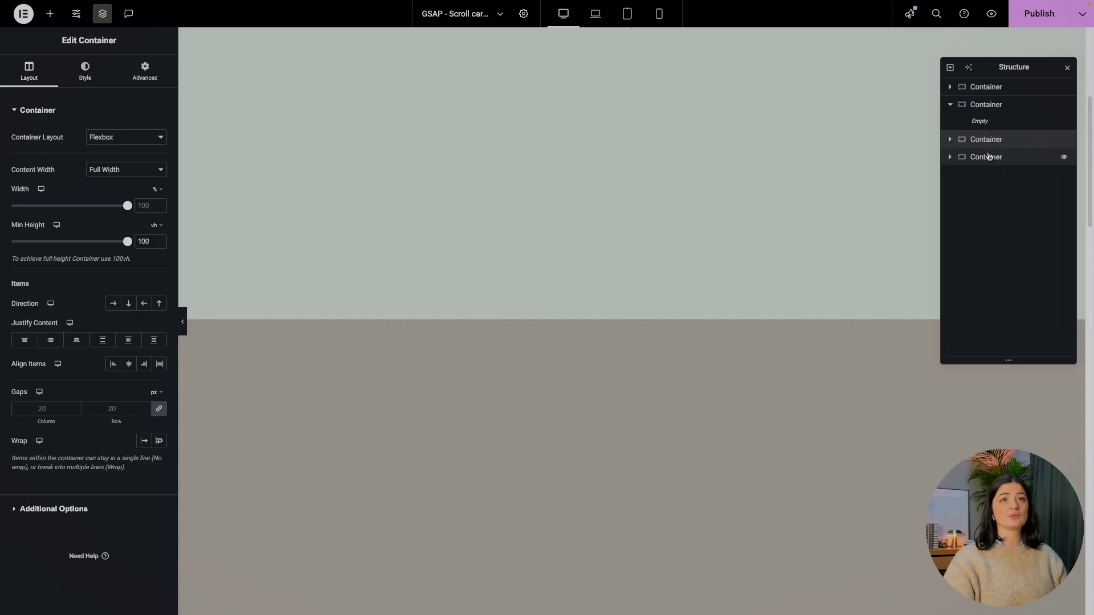
pyautogui.rightClick(987, 105)
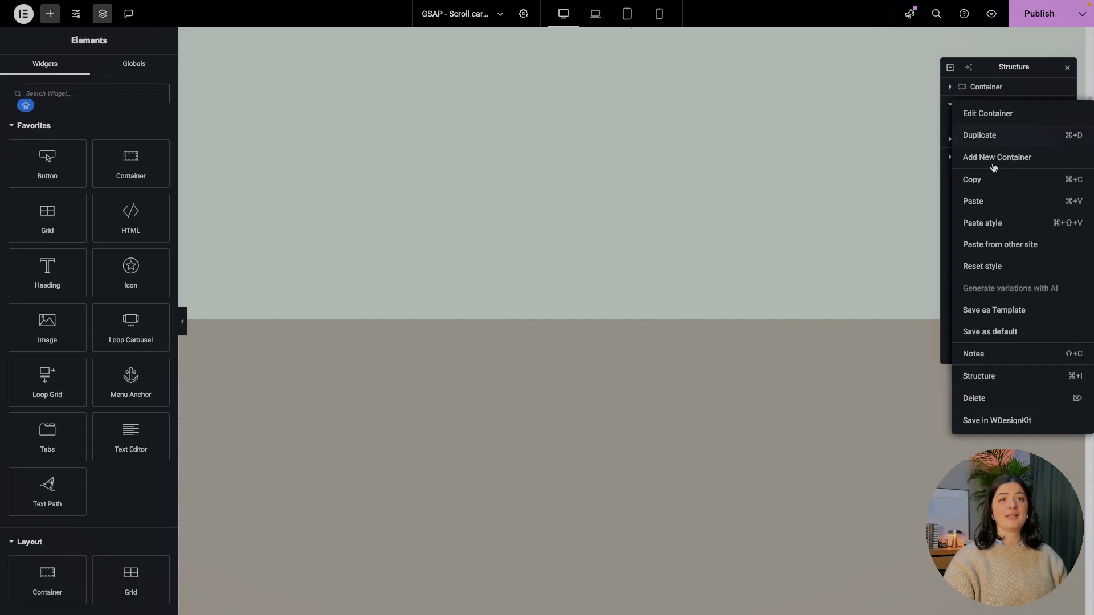
pyautogui.click(989, 202)
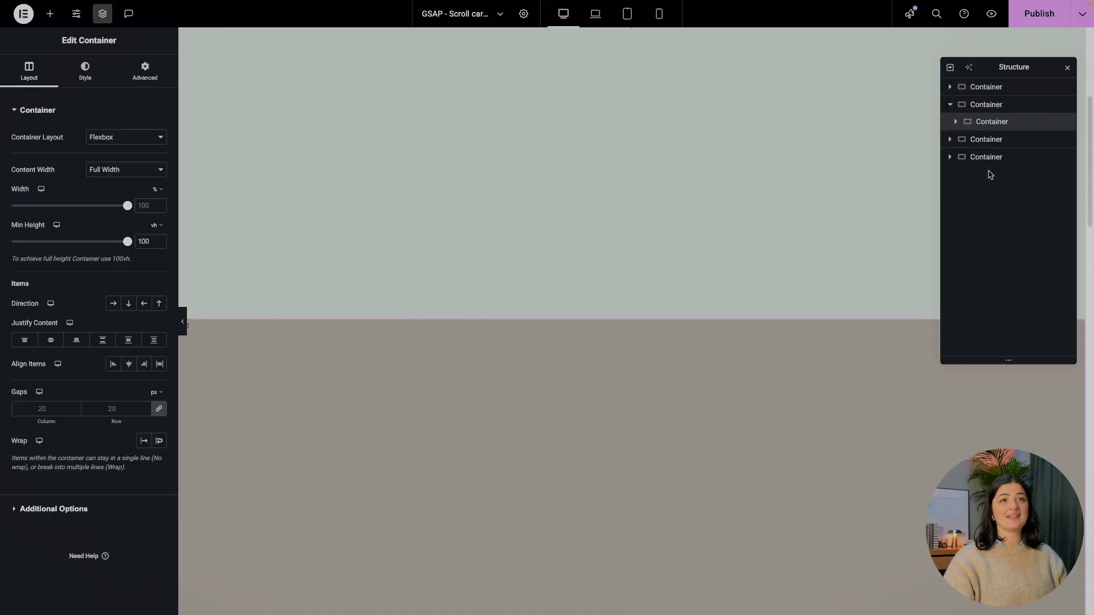
pyautogui.rightClick(986, 141)
pyautogui.click(991, 281)
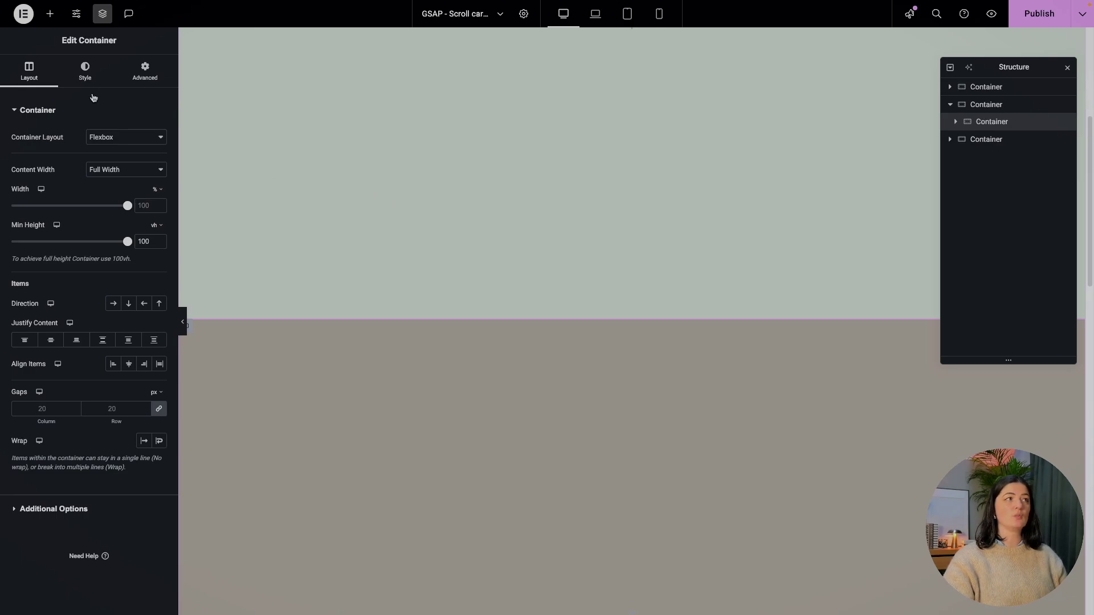
# Assign the CSS class steps to the container nested inside the sand section.
pyautogui.click(139, 79)
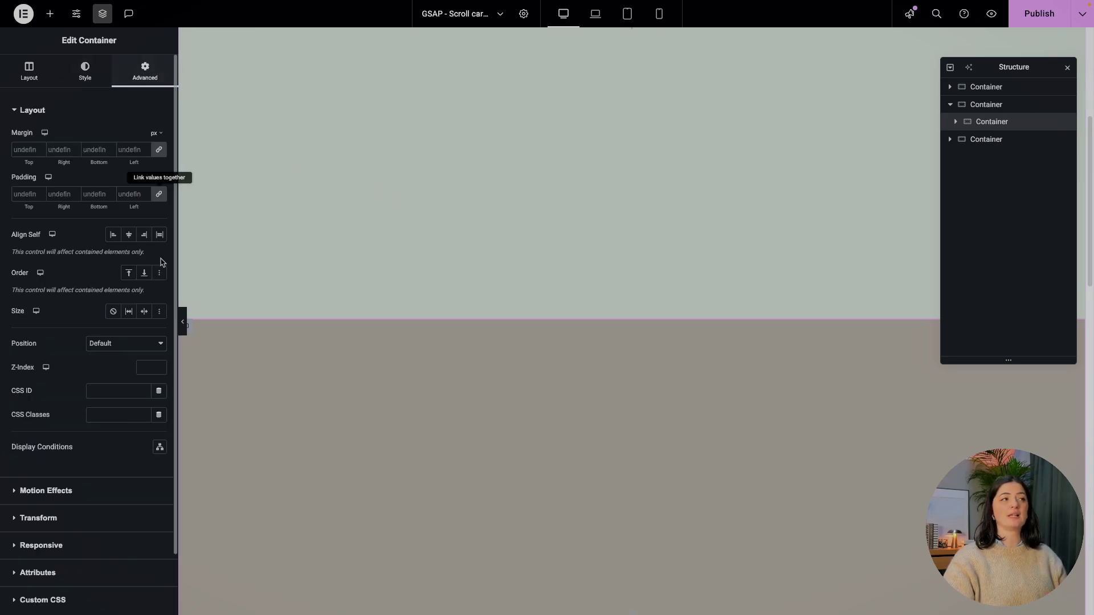
pyautogui.press('capslock')
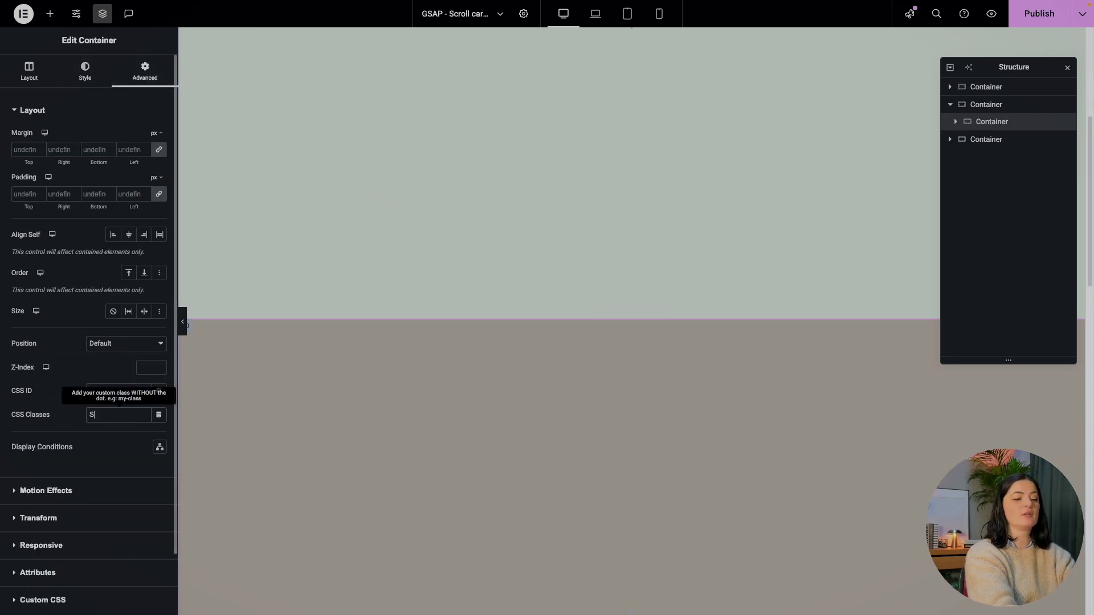
pyautogui.write('STEP')
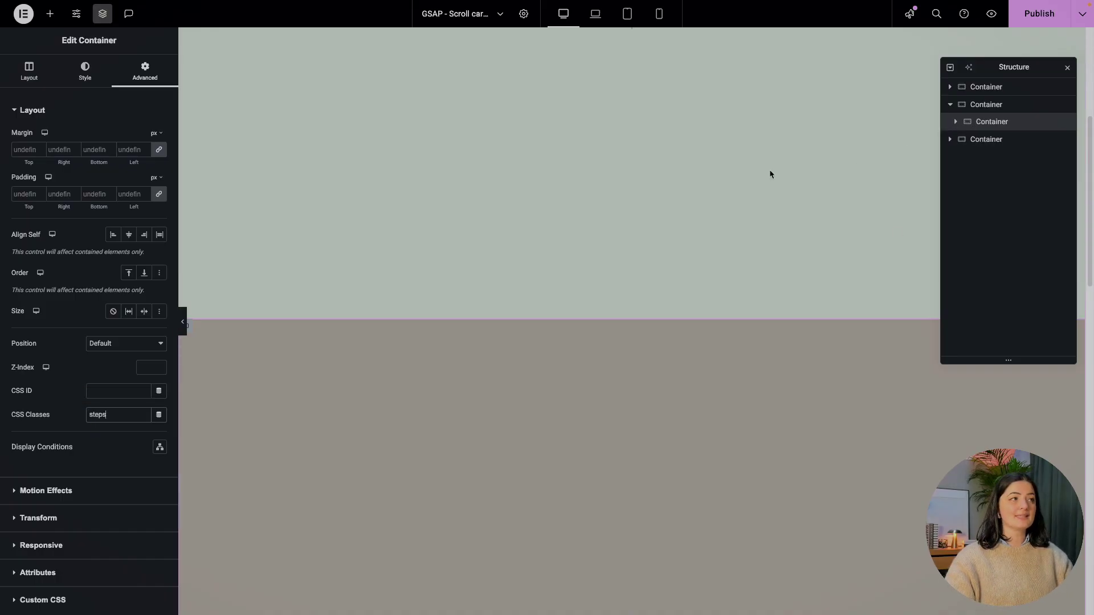
# Switch the nested steps container's minimum height unit to px and clear its value.
pyautogui.click(31, 80)
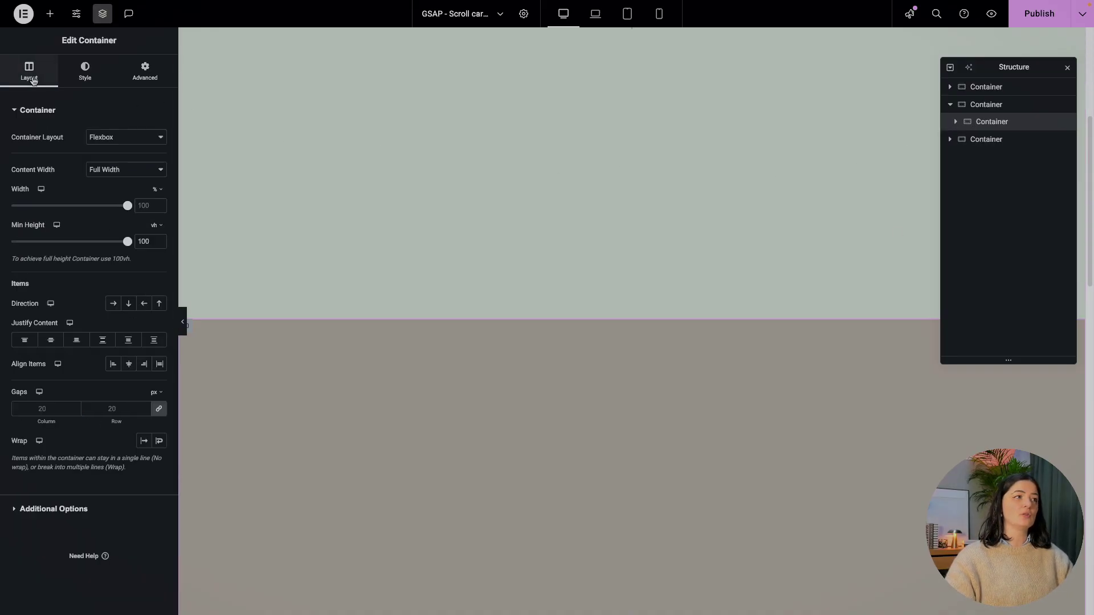
pyautogui.click(156, 226)
pyautogui.click(155, 225)
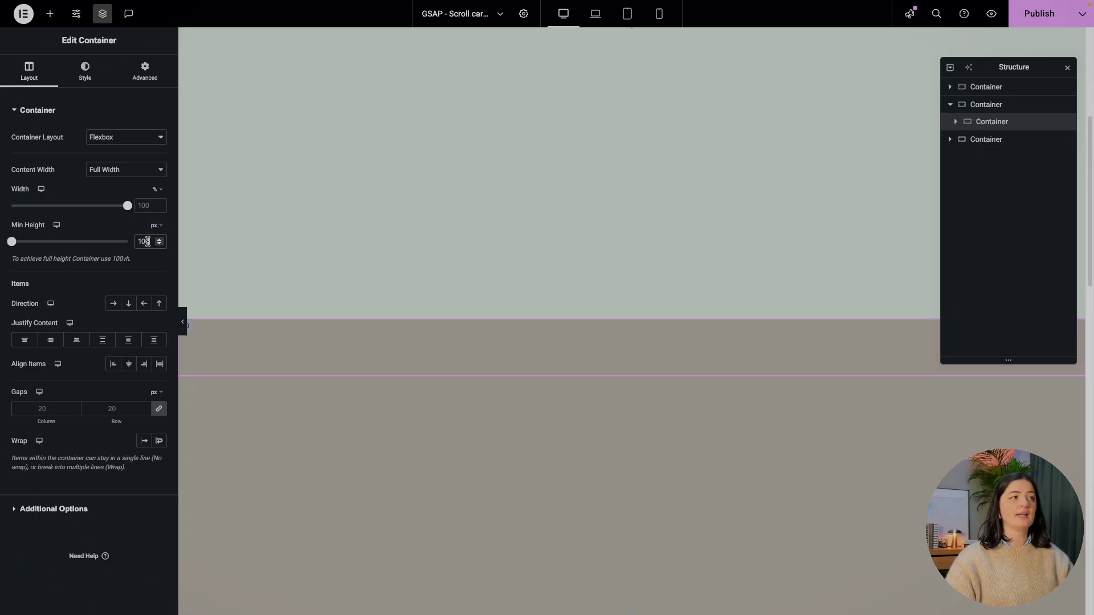
pyautogui.press('BackSpace')
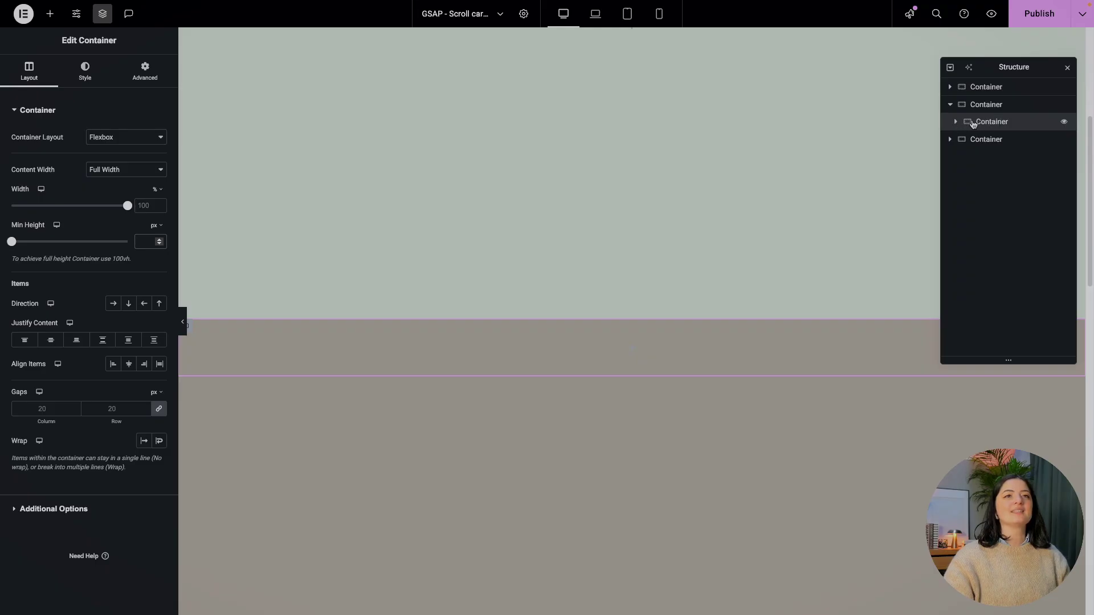
# Duplicate the steps container and nest the copy inside the original steps container.
pyautogui.rightClick(973, 124)
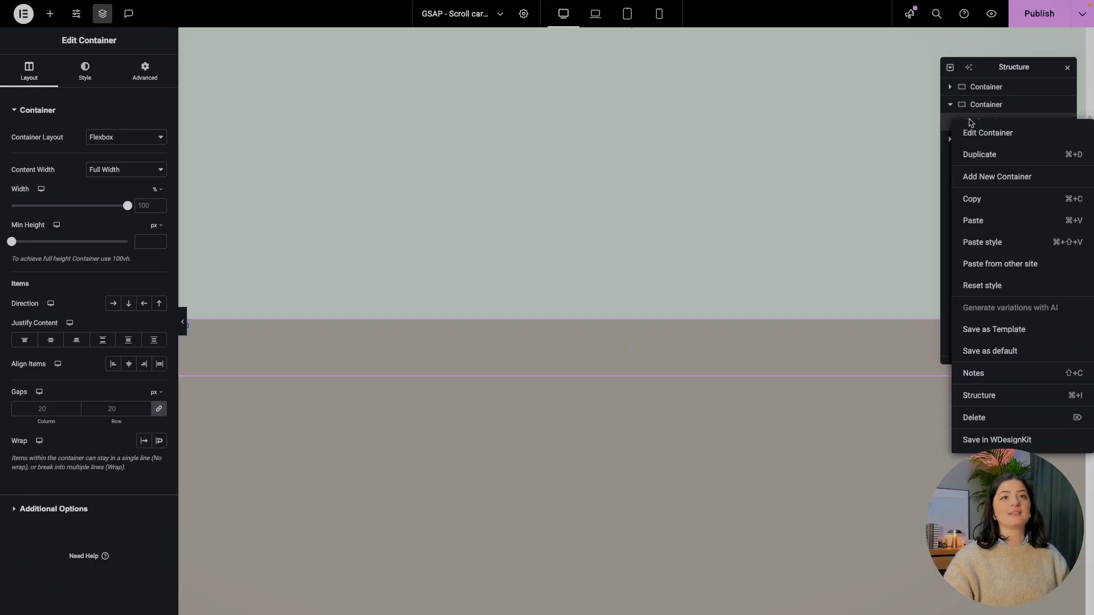
pyautogui.click(979, 156)
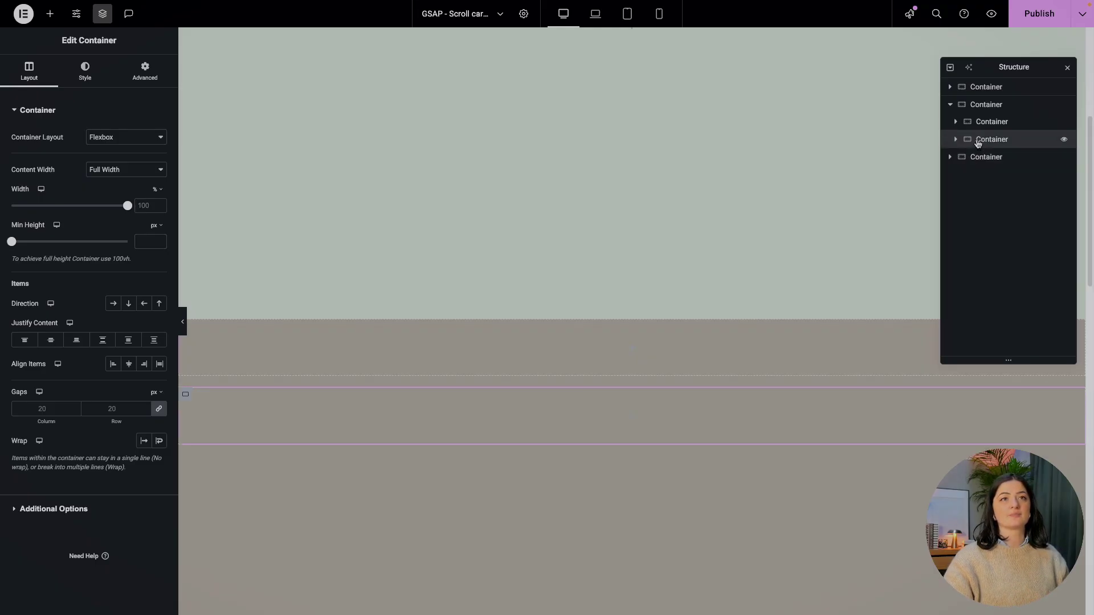
pyautogui.click(956, 122)
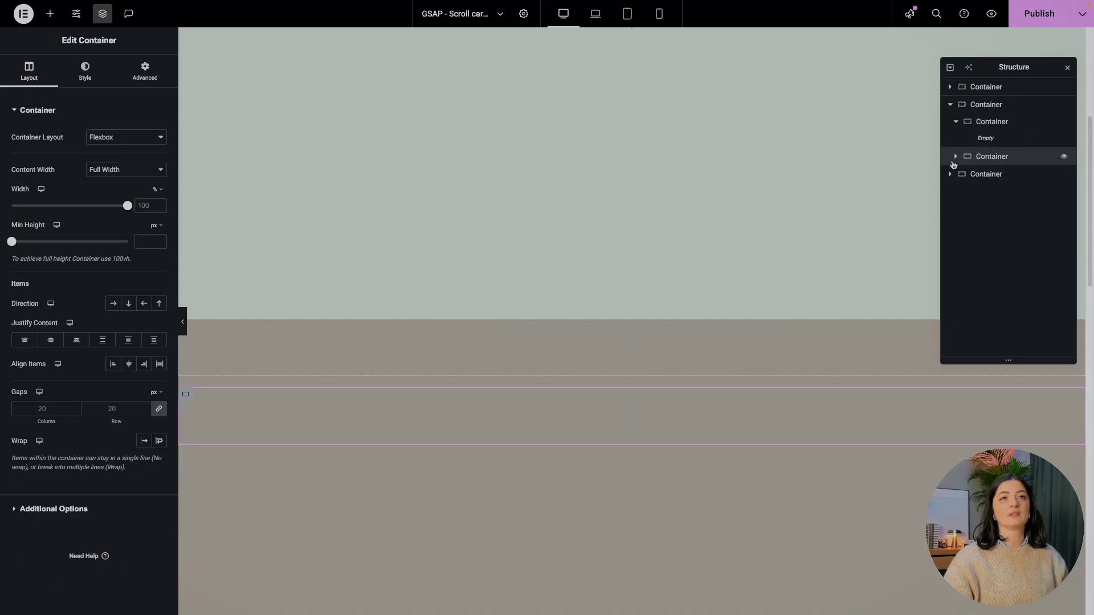
pyautogui.moveTo(976, 158); pyautogui.dragTo(980, 140)
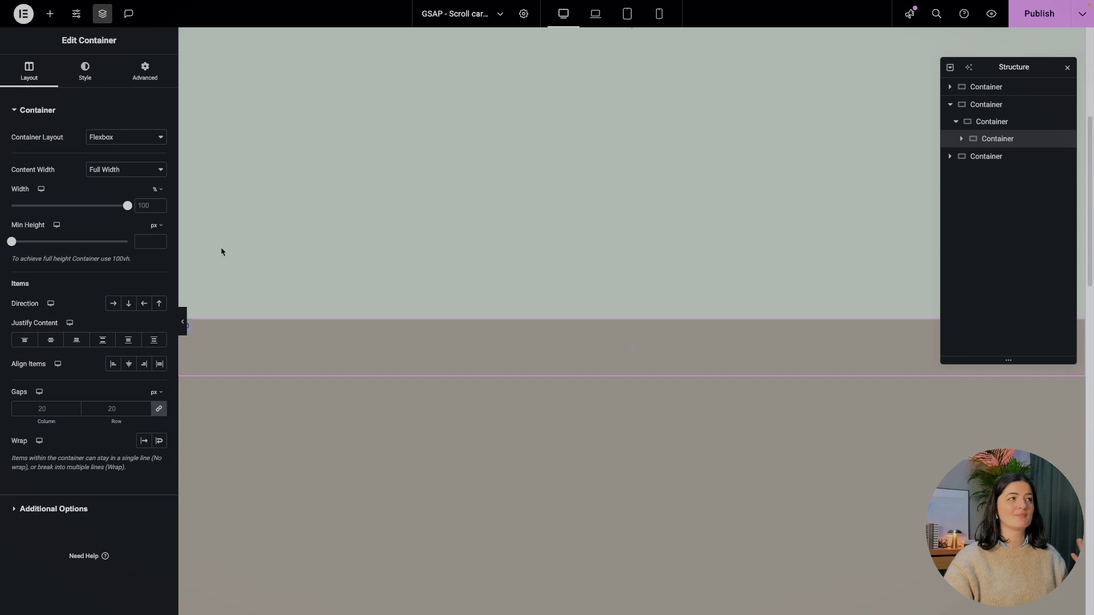
# Set the outer steps container's direction to vertical column and select the container nested inside it.
pyautogui.click(128, 305)
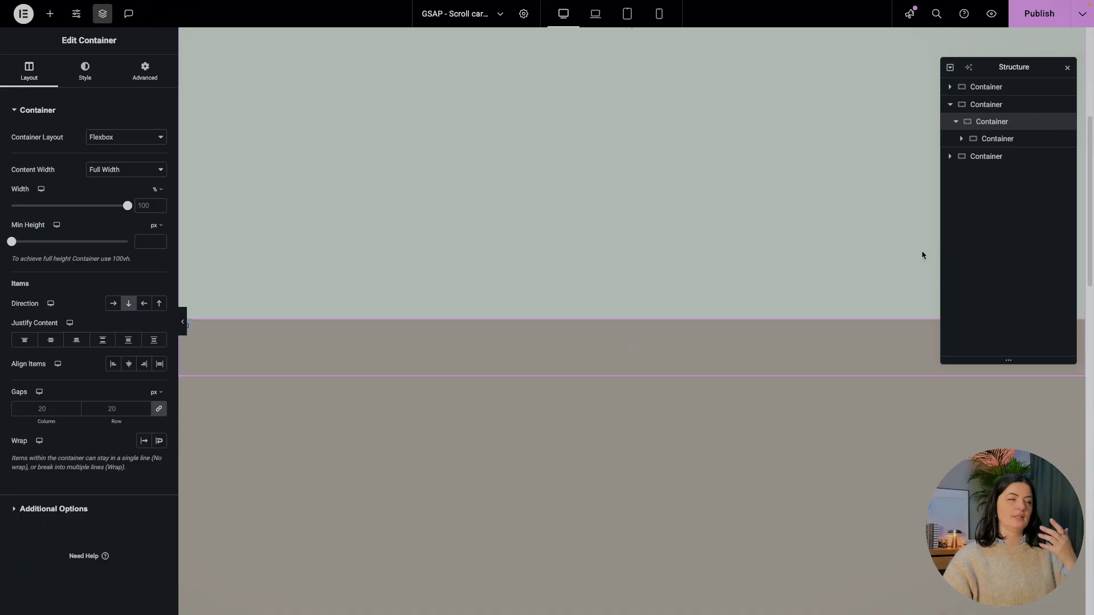
pyautogui.click(994, 138)
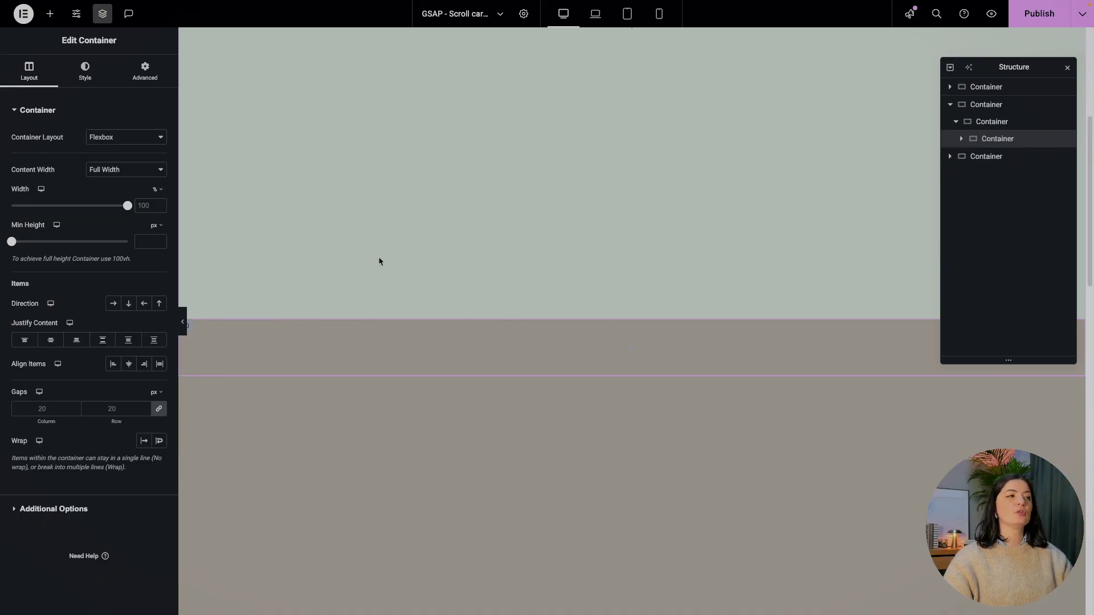
# Replace the innermost nested container's CSS class with step-counter.
pyautogui.click(147, 68)
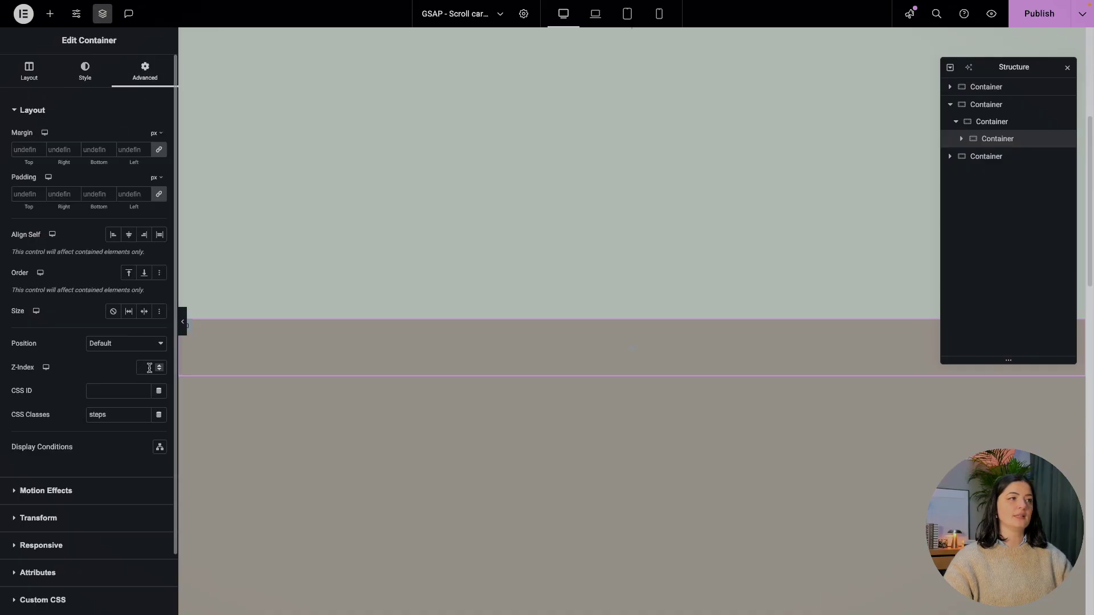
pyautogui.doubleClick(137, 414)
pyautogui.write('step-counter')
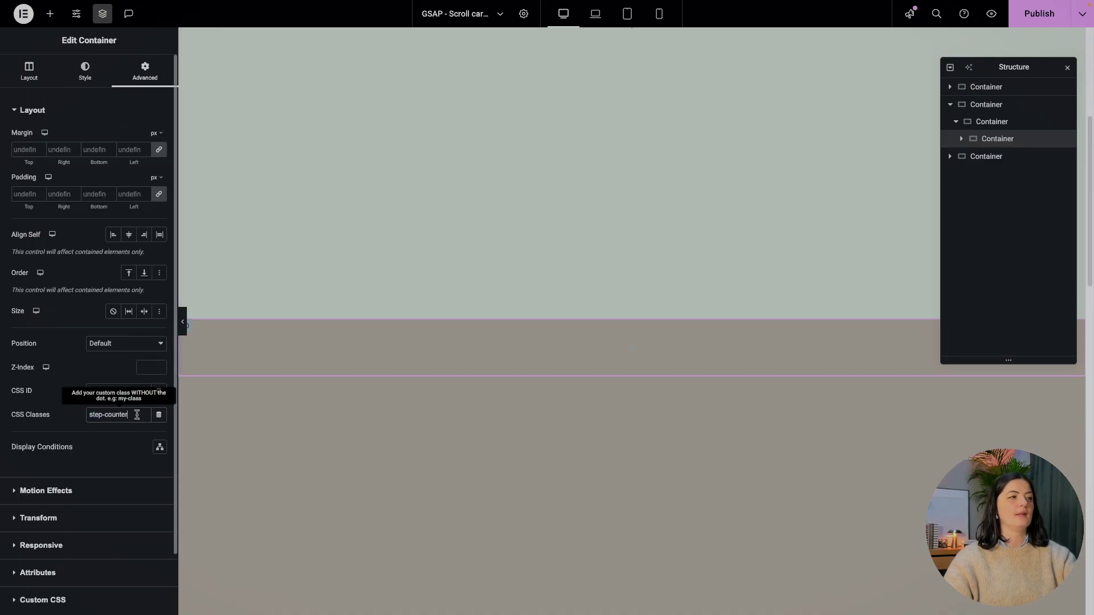
# Set the step-counter container's justify content, align items and align self to center, and save the page.
pyautogui.click(40, 77)
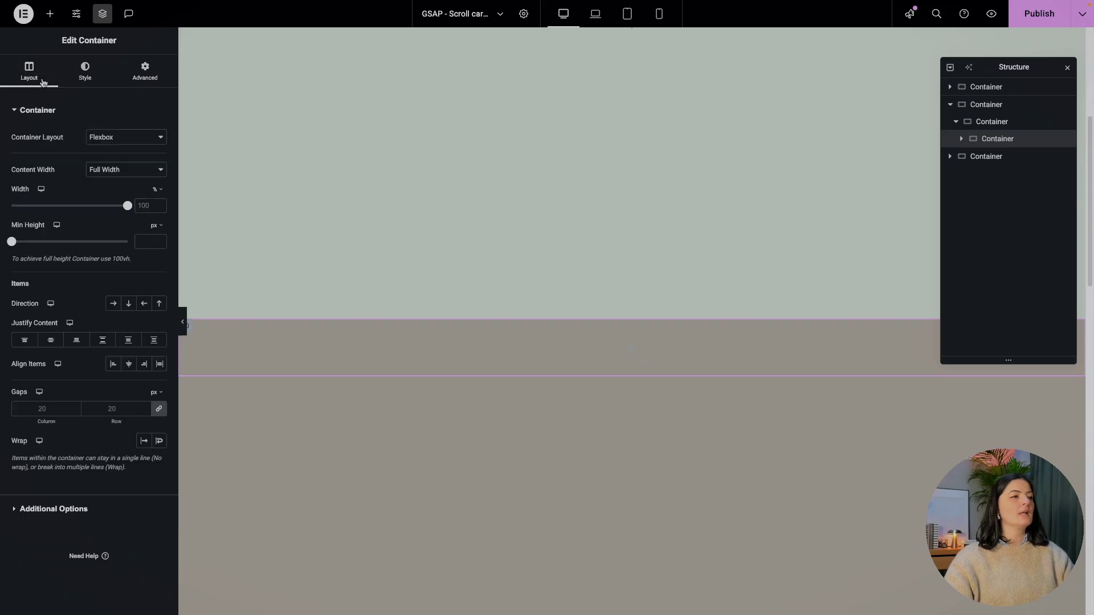
pyautogui.click(53, 344)
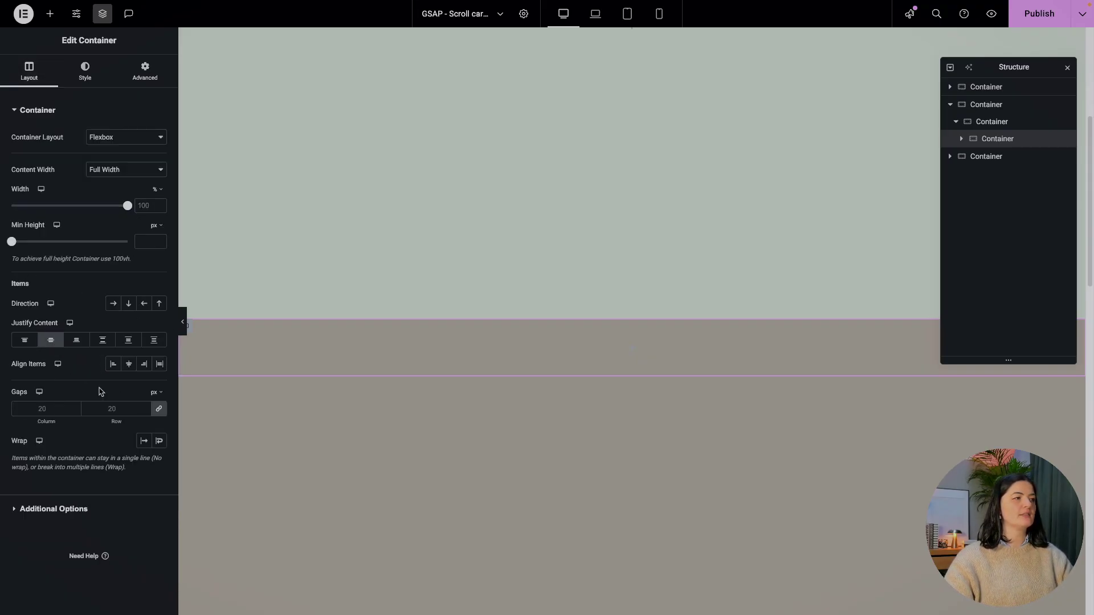
pyautogui.click(130, 365)
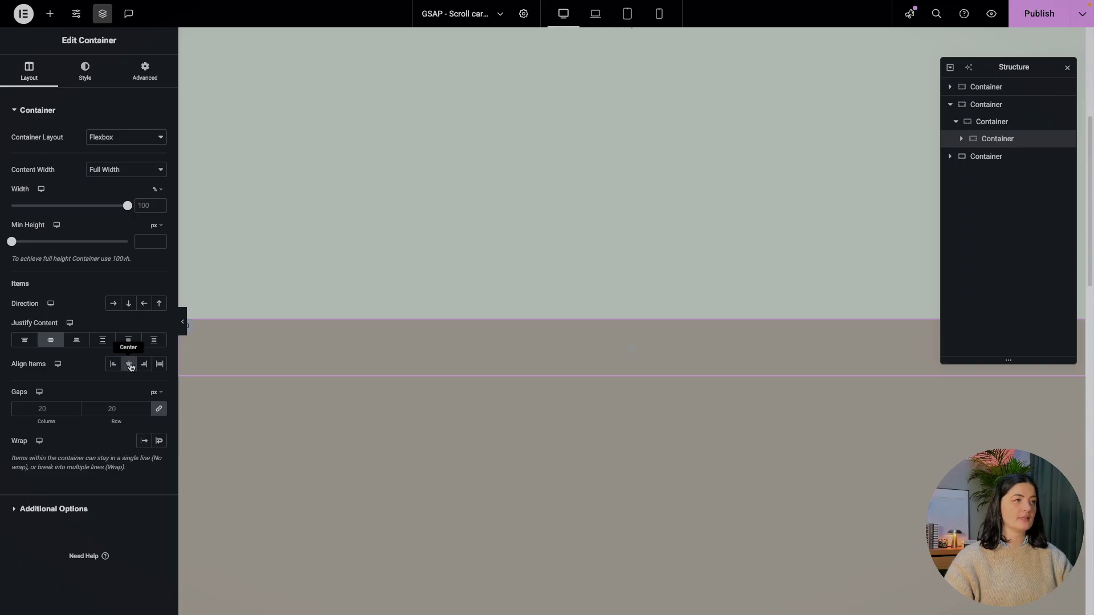
pyautogui.click(156, 77)
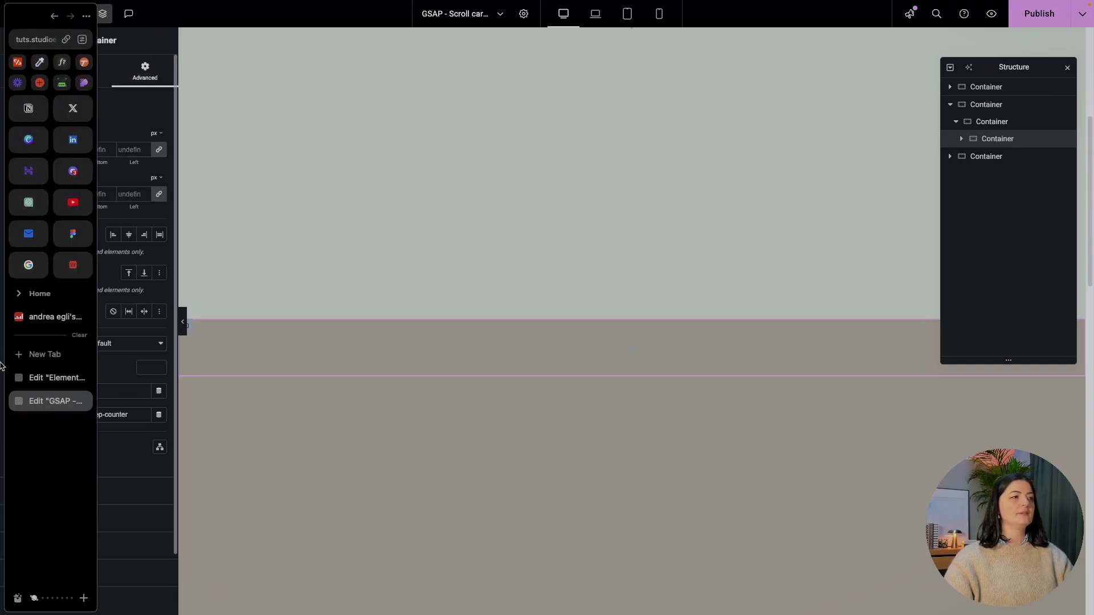
pyautogui.click(128, 235)
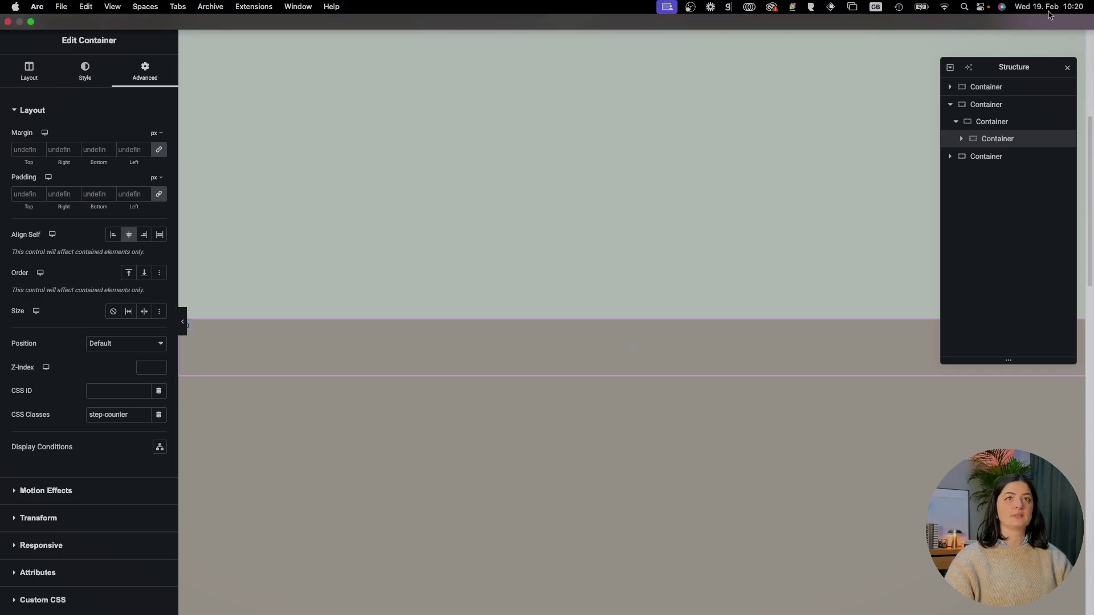
pyautogui.press('super+s')
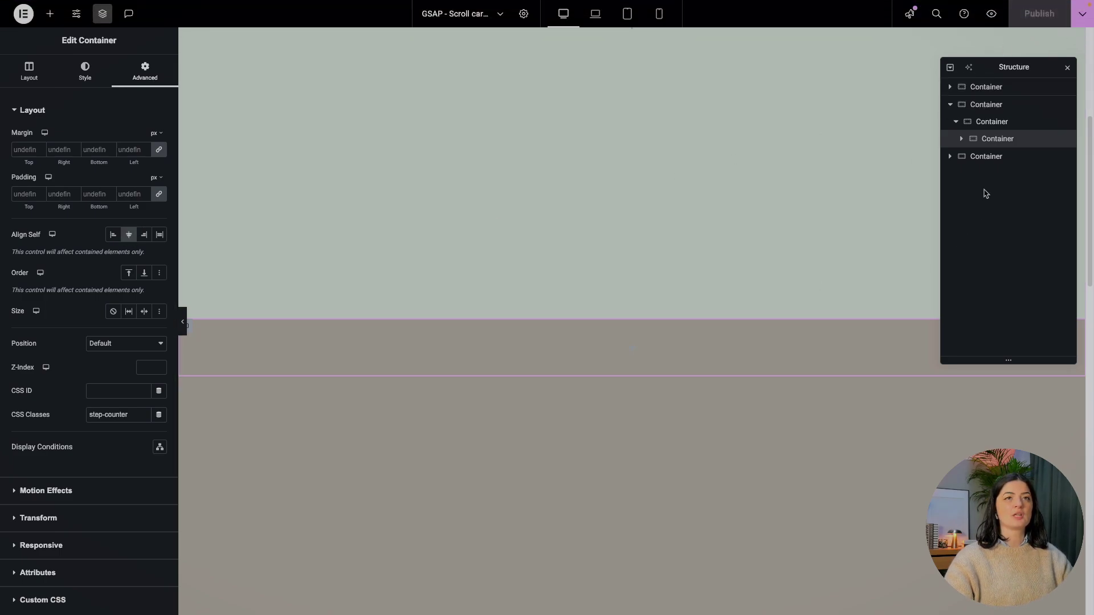
# Duplicate the step-counter container inside the steps container and select the copy.
pyautogui.rightClick(990, 141)
pyautogui.click(983, 174)
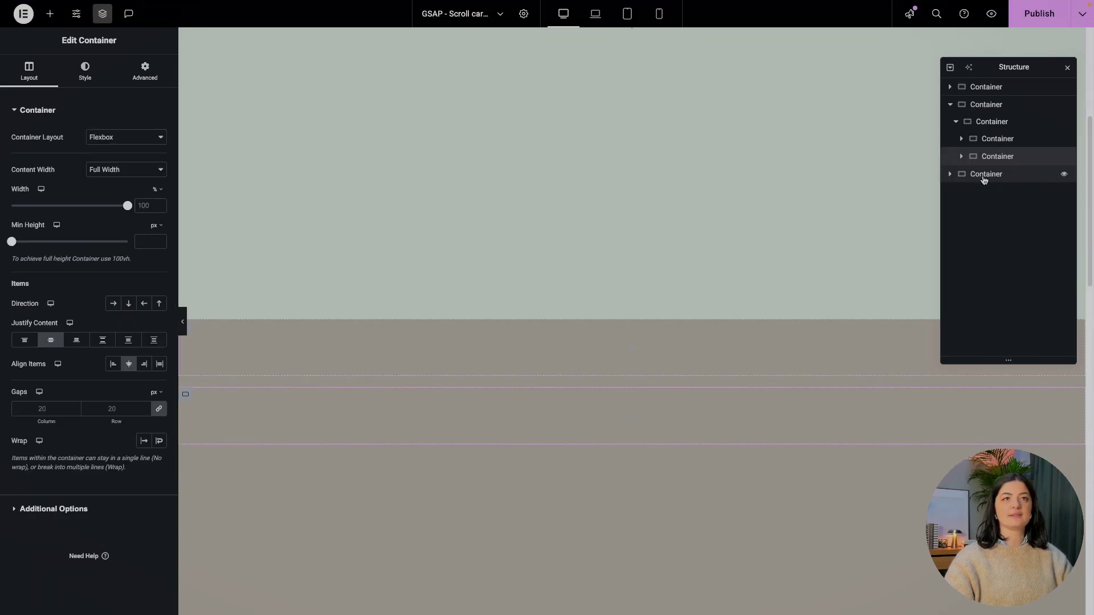
pyautogui.click(988, 125)
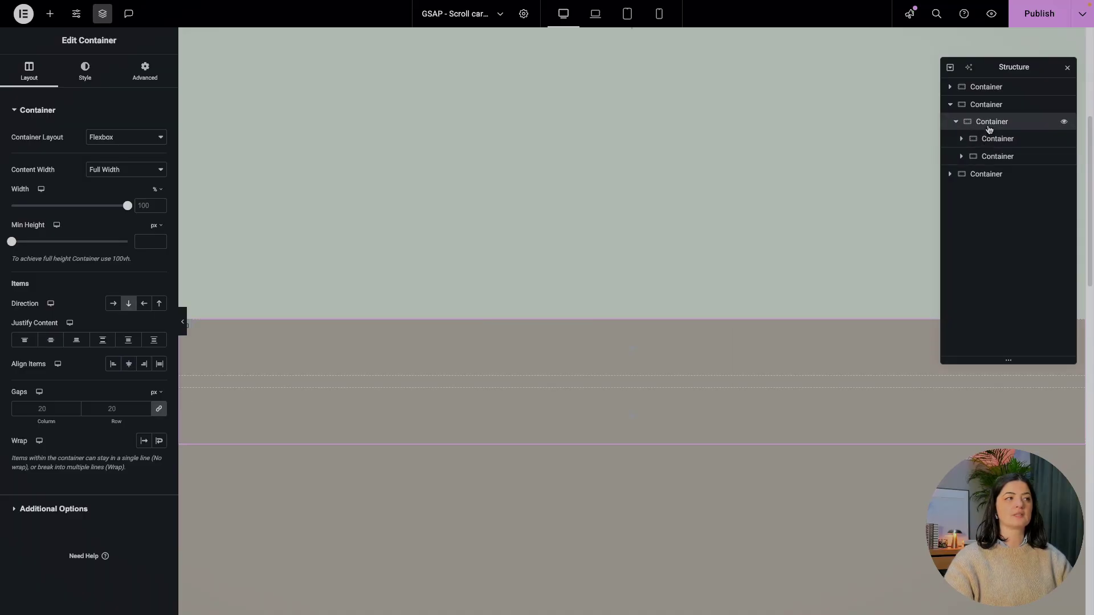
pyautogui.click(1000, 162)
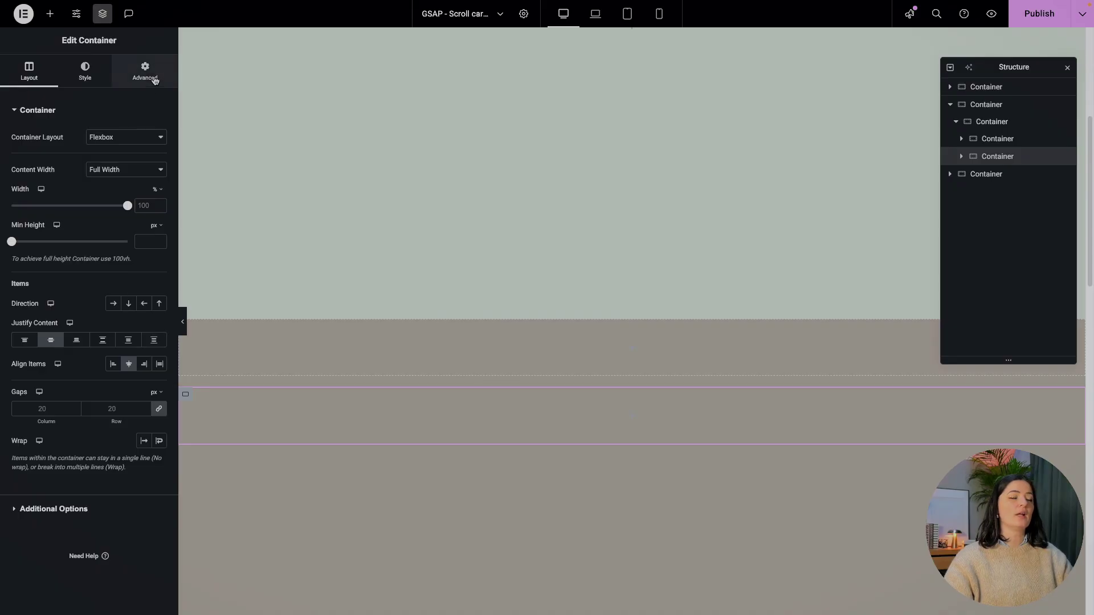
# Clear the center setting from the duplicated container's justify content, align items and align self.
pyautogui.click(55, 340)
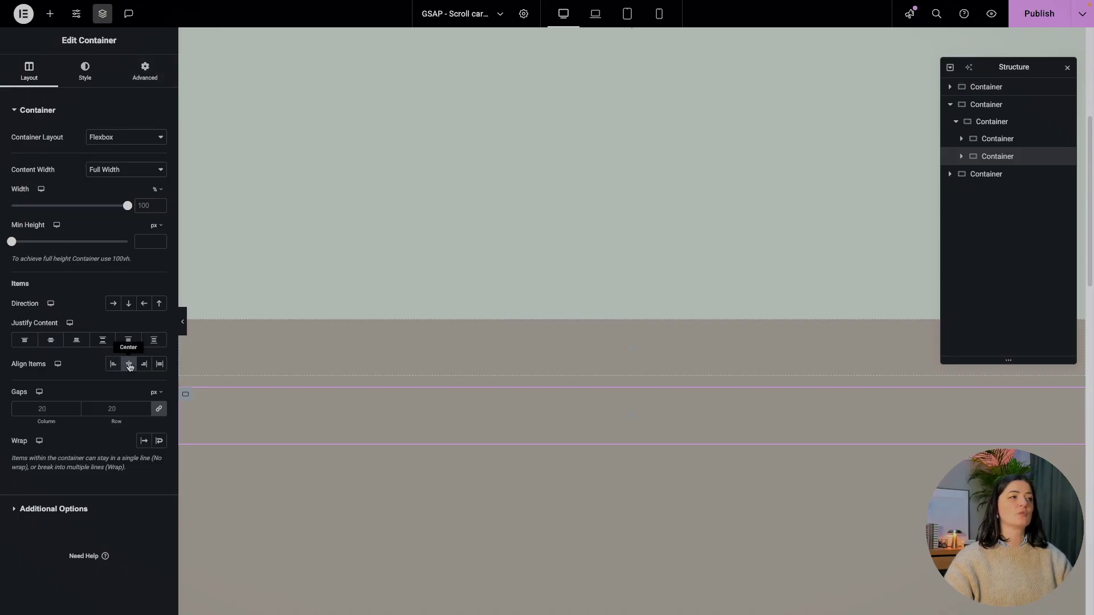
pyautogui.click(152, 78)
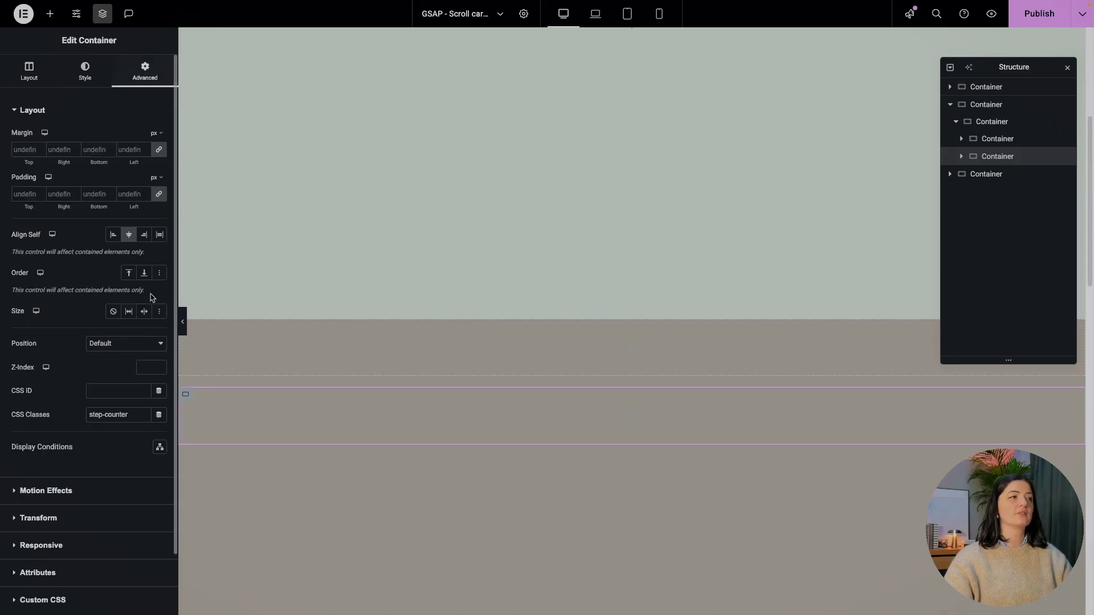
pyautogui.click(129, 234)
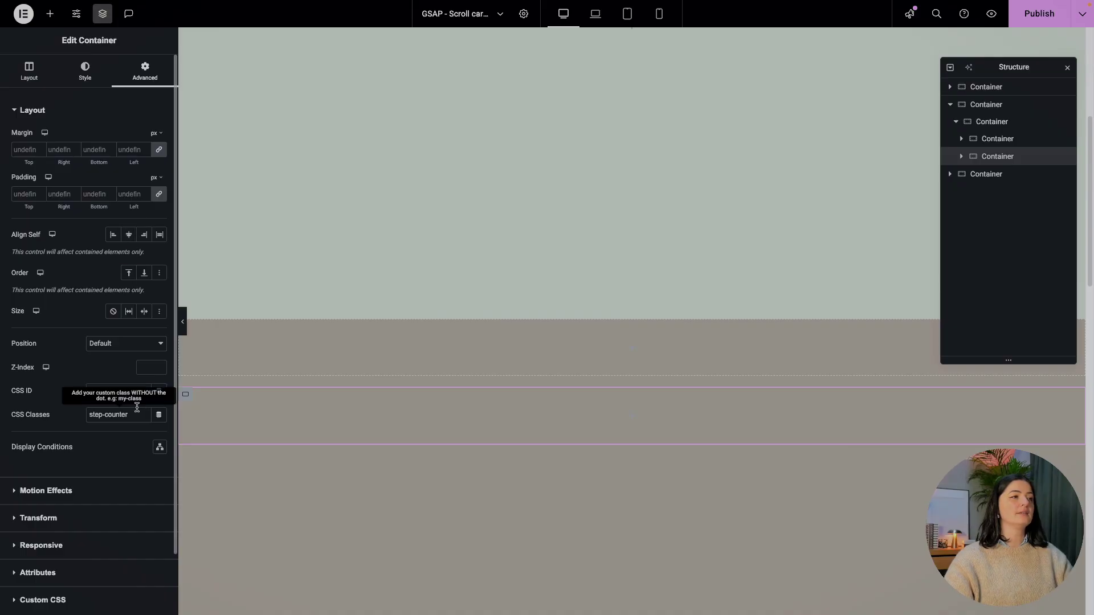
# Change the duplicated container's CSS class to cards and save the page.
pyautogui.tripleClick(134, 412)
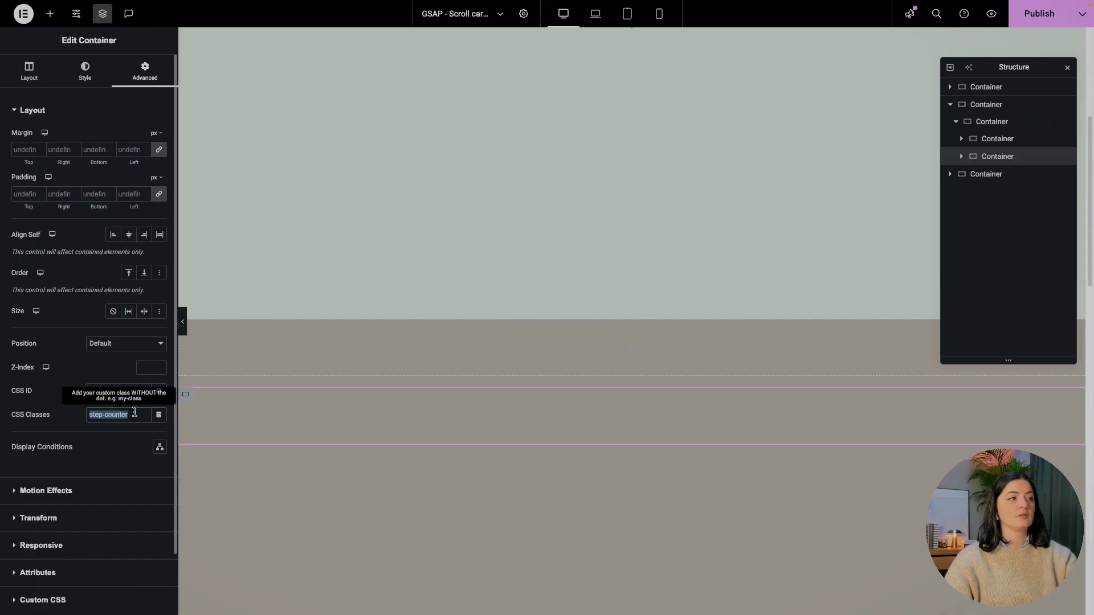
pyautogui.write('cards')
pyautogui.hotkey('ctrl', 's')
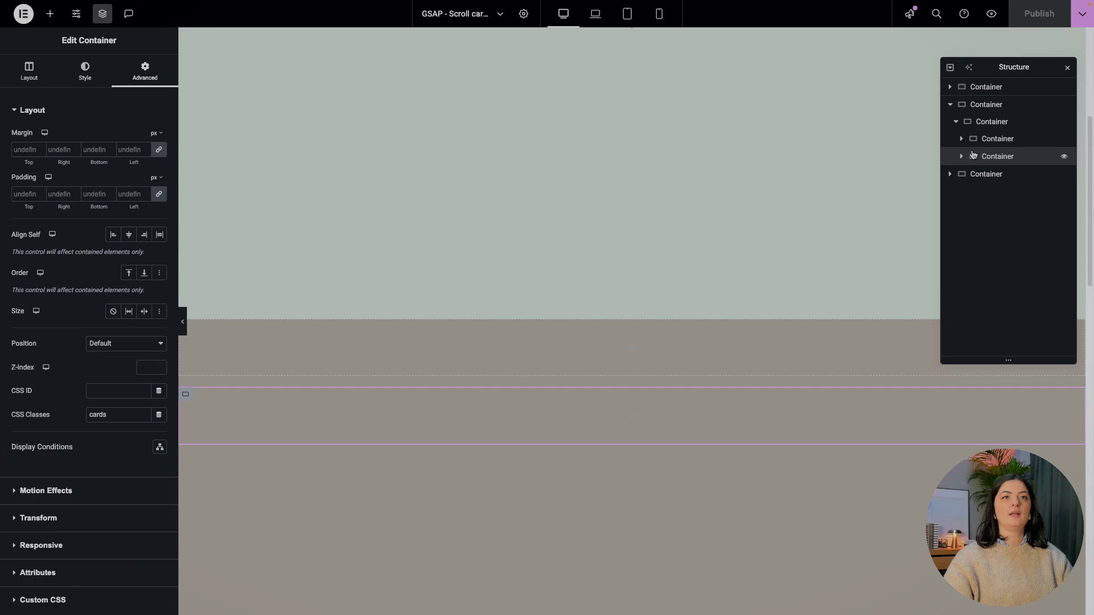
# Add a new container inside the step-counter container and give it the CSS class counter-title.
pyautogui.click(979, 142)
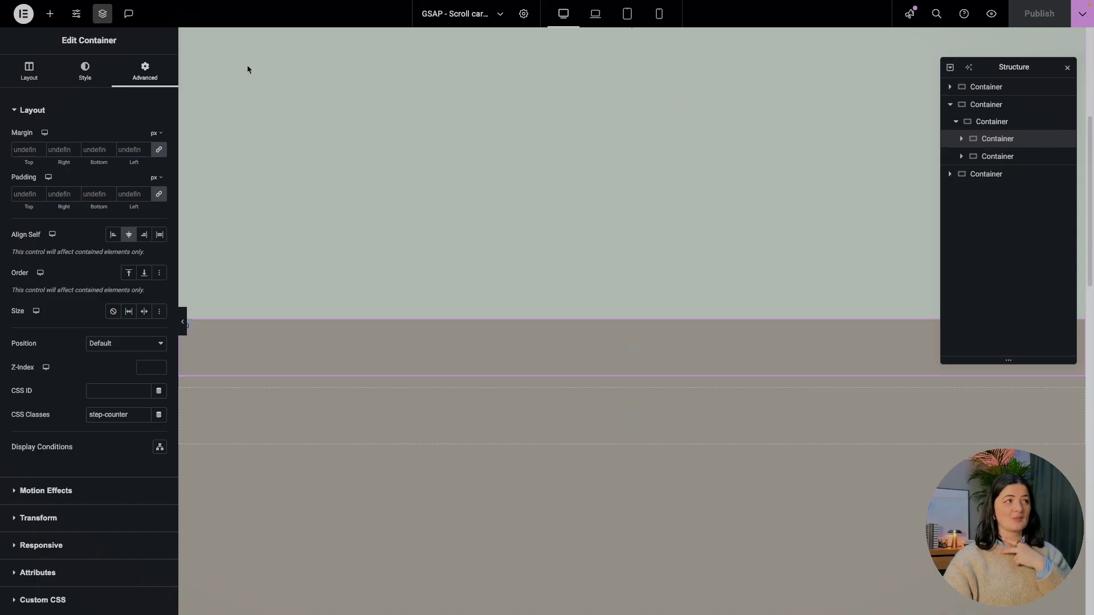
pyautogui.click(50, 14)
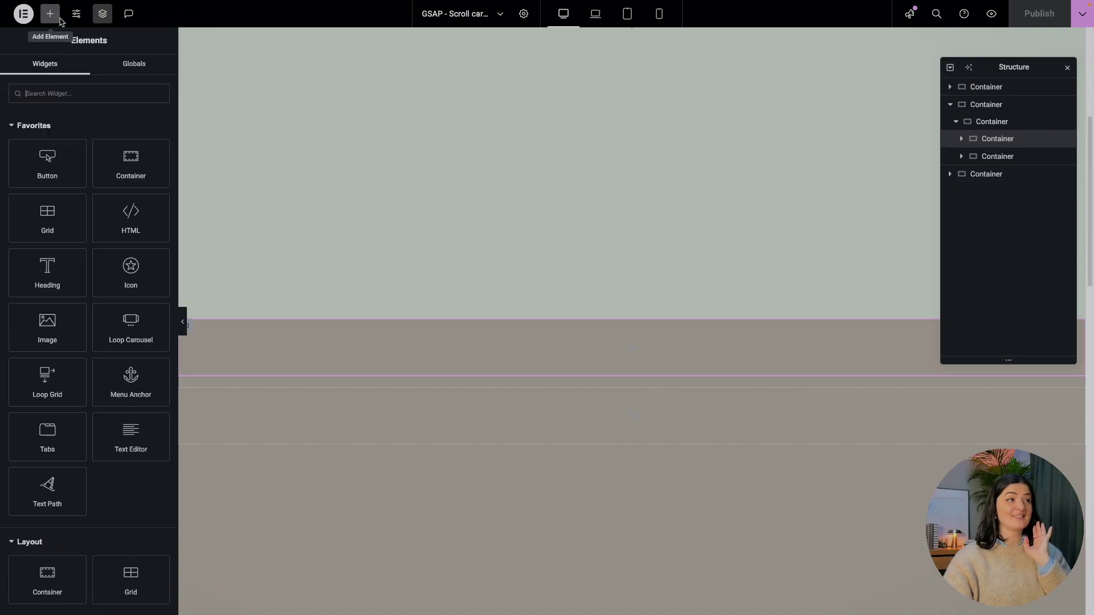
pyautogui.click(111, 168)
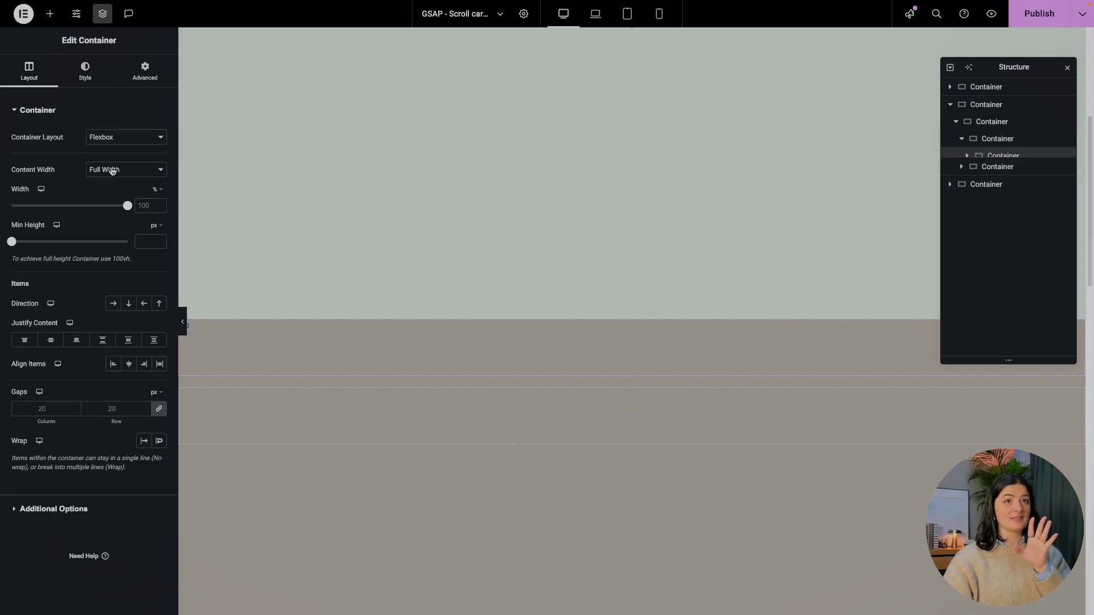
pyautogui.click(154, 83)
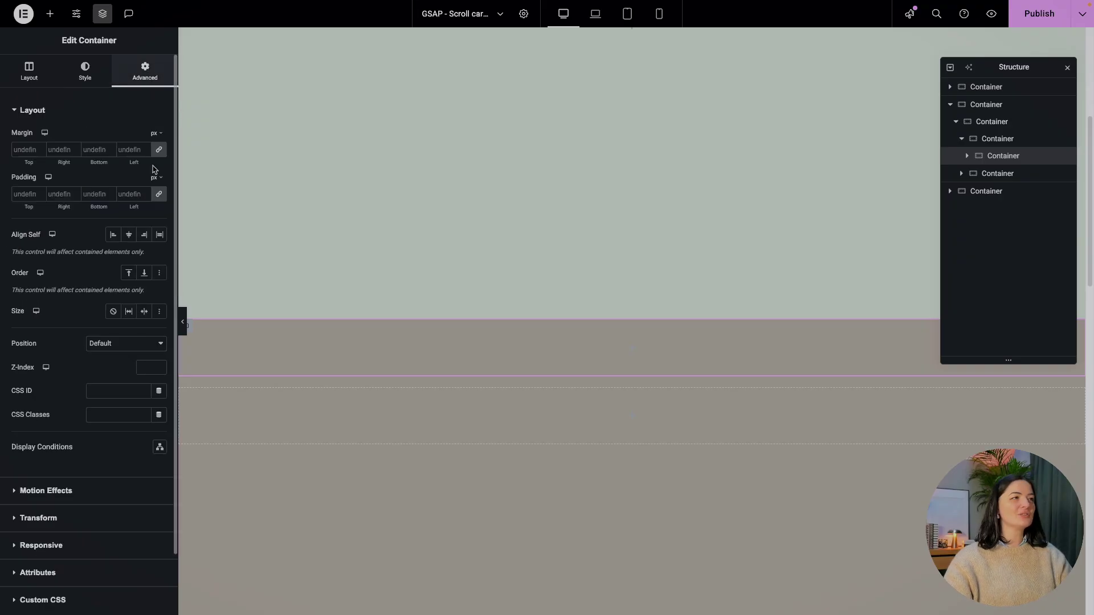
pyautogui.write('counter-title')
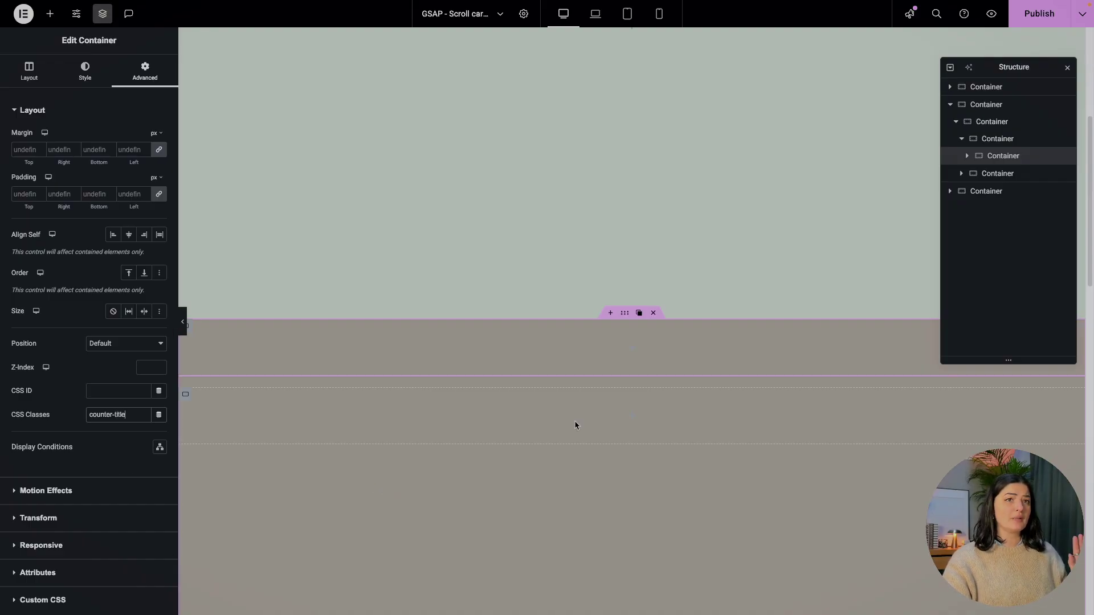
# Duplicate the counter-title container, change the copy's CSS class to count, and publish the page.
pyautogui.rightClick(960, 228)
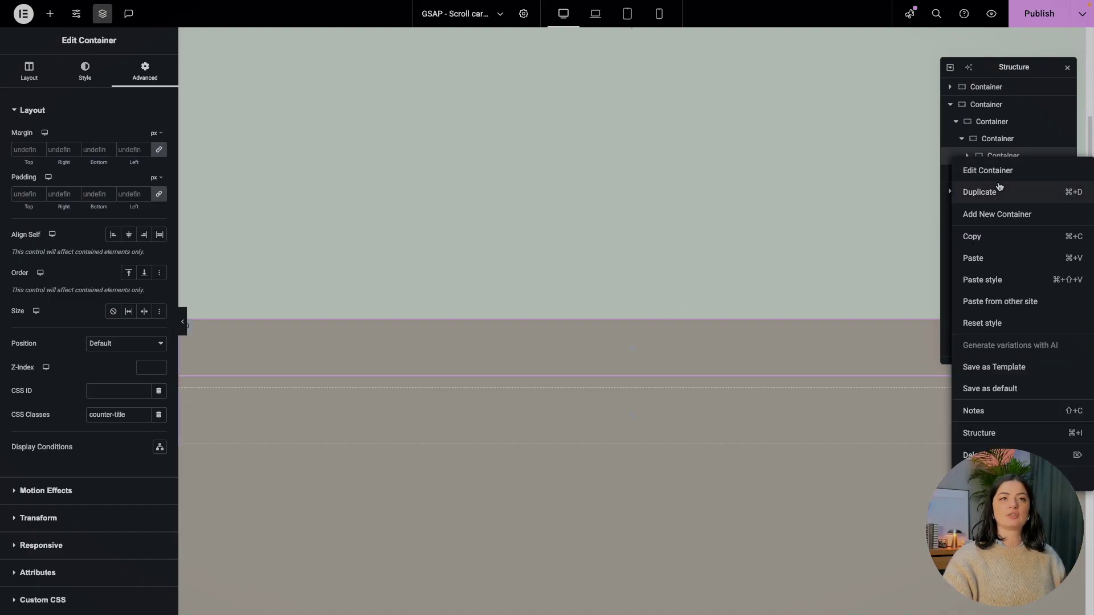
pyautogui.click(980, 192)
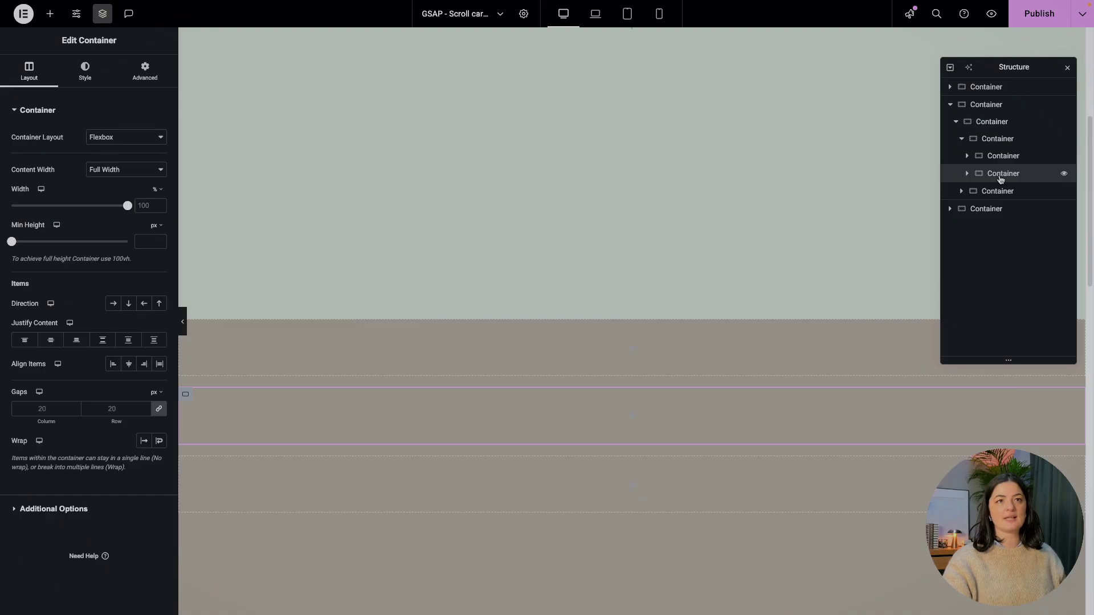
pyautogui.click(145, 71)
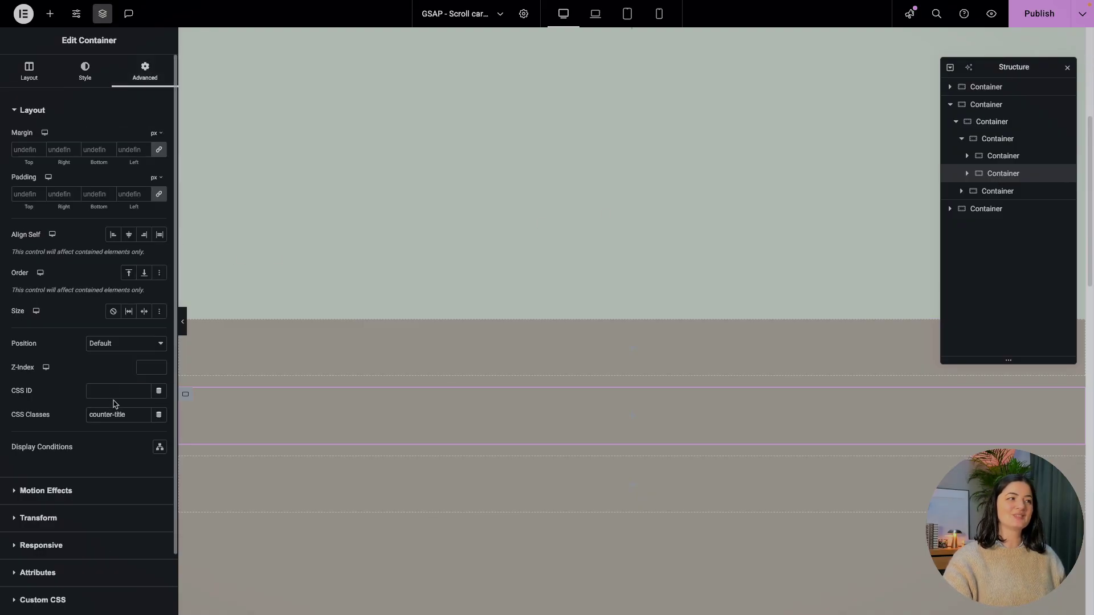
pyautogui.moveTo(127, 415); pyautogui.dragTo(109, 414)
pyautogui.press('BackSpace')
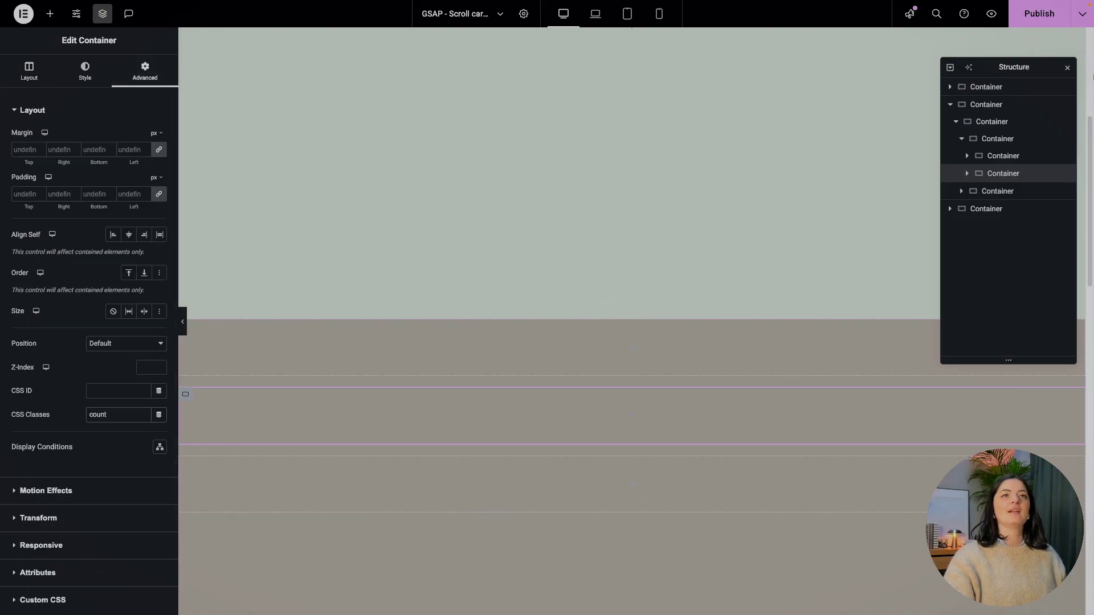
pyautogui.click(1038, 17)
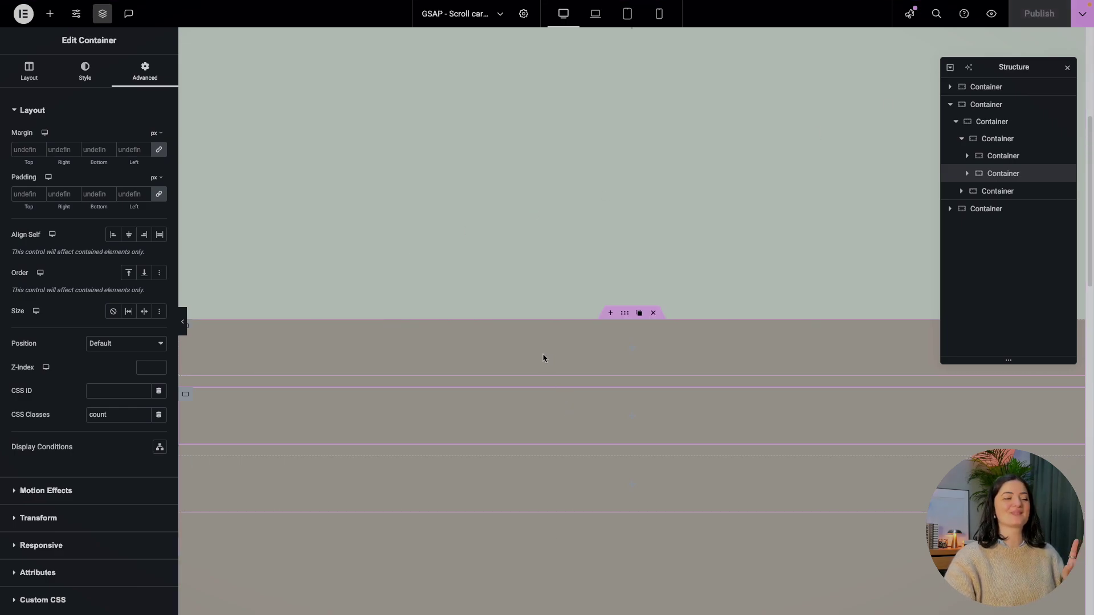
# Set the count container's justify content and align items to center.
pyautogui.click(491, 313)
pyautogui.click(51, 340)
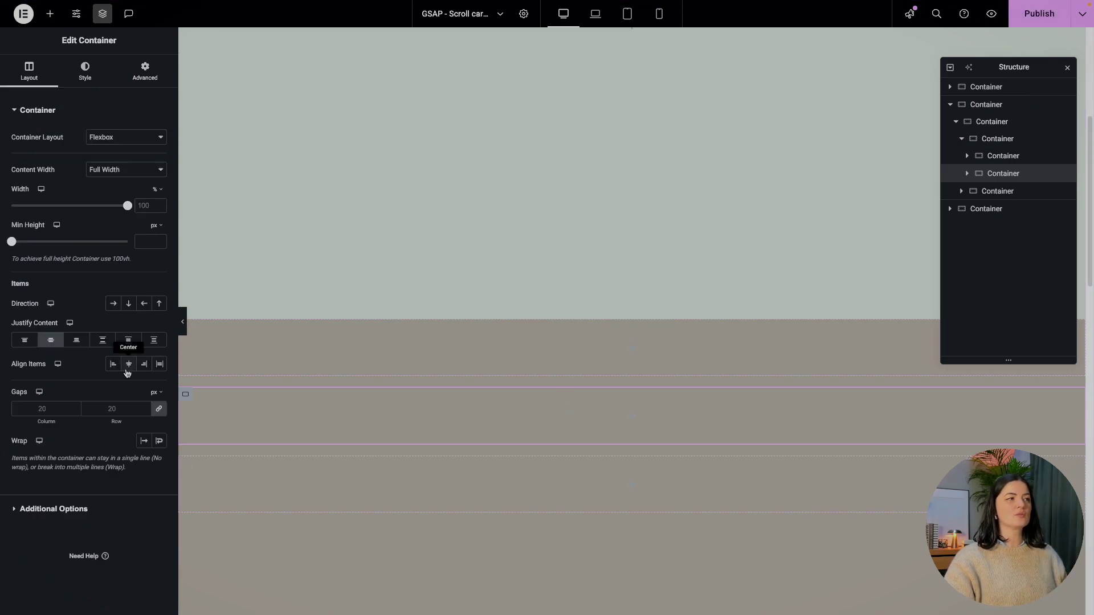
pyautogui.click(131, 371)
pyautogui.click(142, 73)
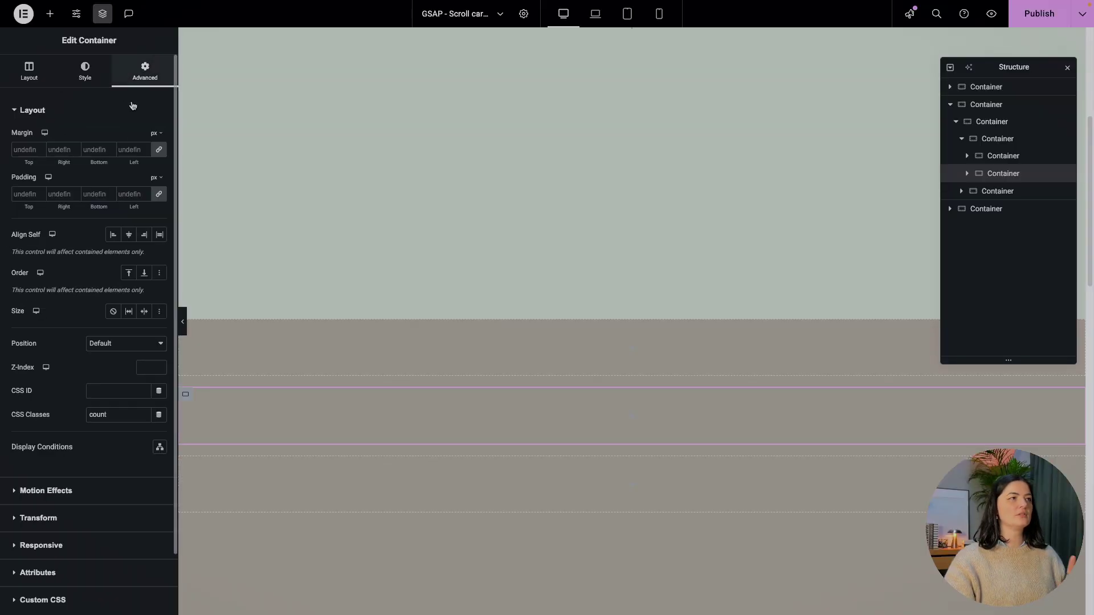
# Center the counter-title container's justify content, align items and align self, and save the page.
pyautogui.click(1019, 156)
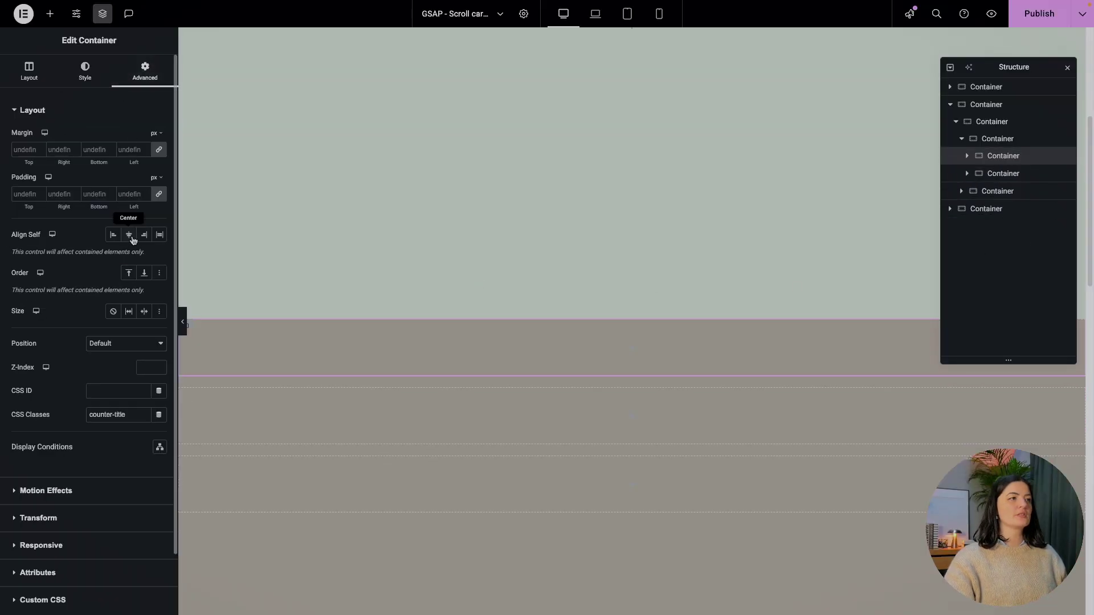
pyautogui.click(29, 71)
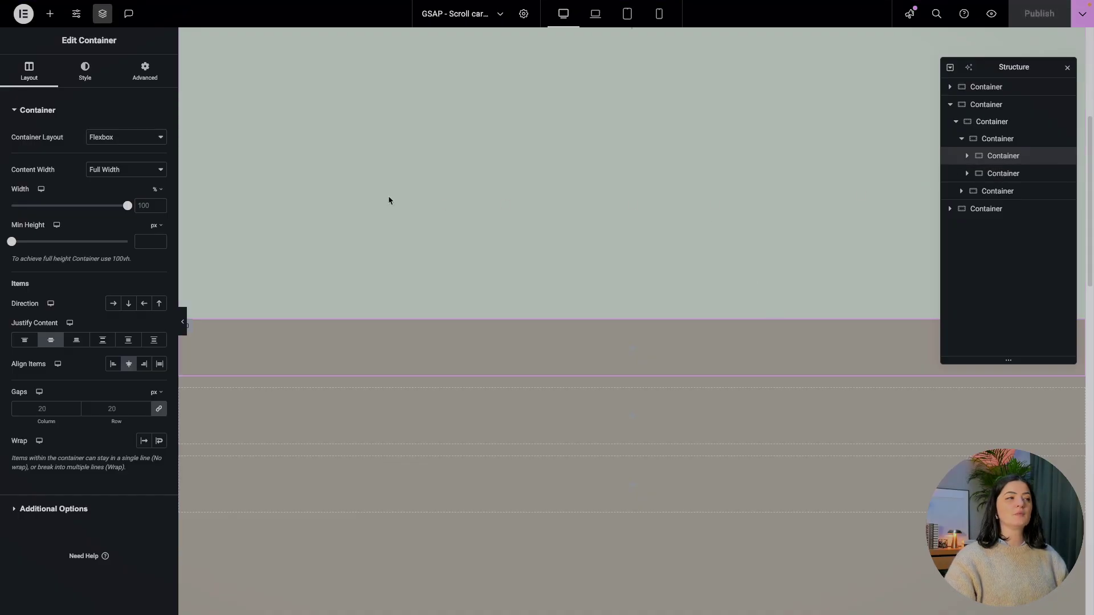
pyautogui.click(144, 73)
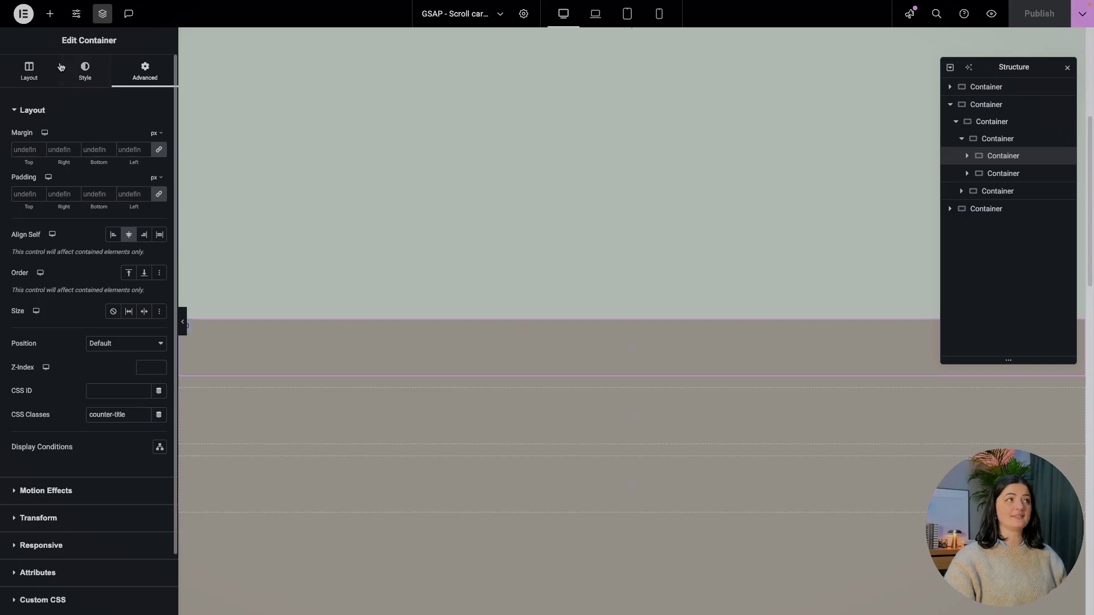
# Add a Heading widget inside the counter-title container with the title "look at these cards".
pyautogui.click(49, 13)
pyautogui.moveTo(47, 270); pyautogui.dragTo(572, 383)
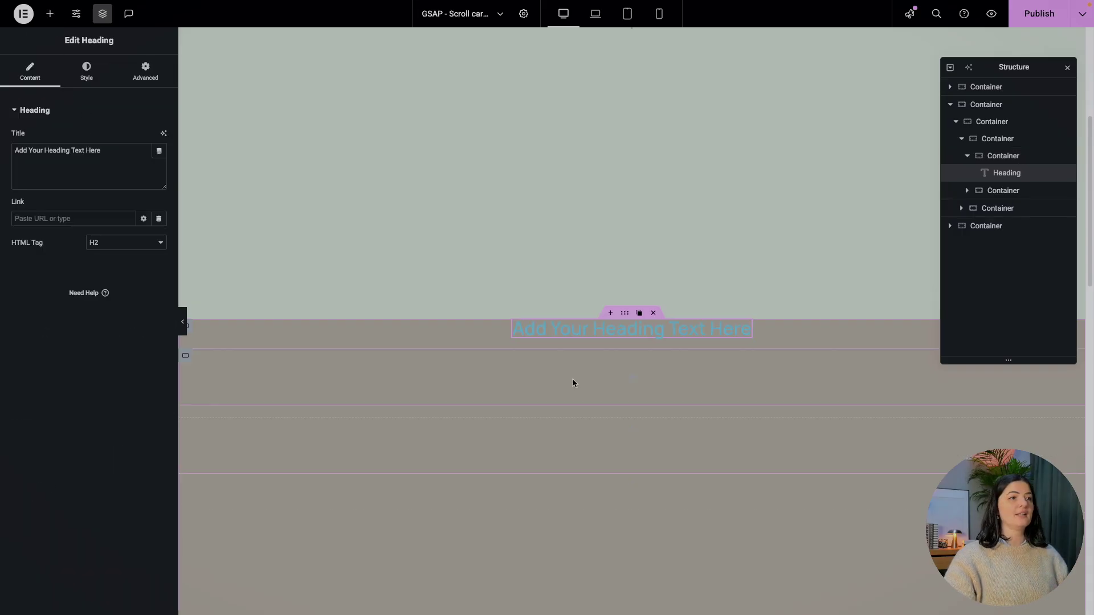
pyautogui.tripleClick(110, 151)
pyautogui.write('look at these cards')
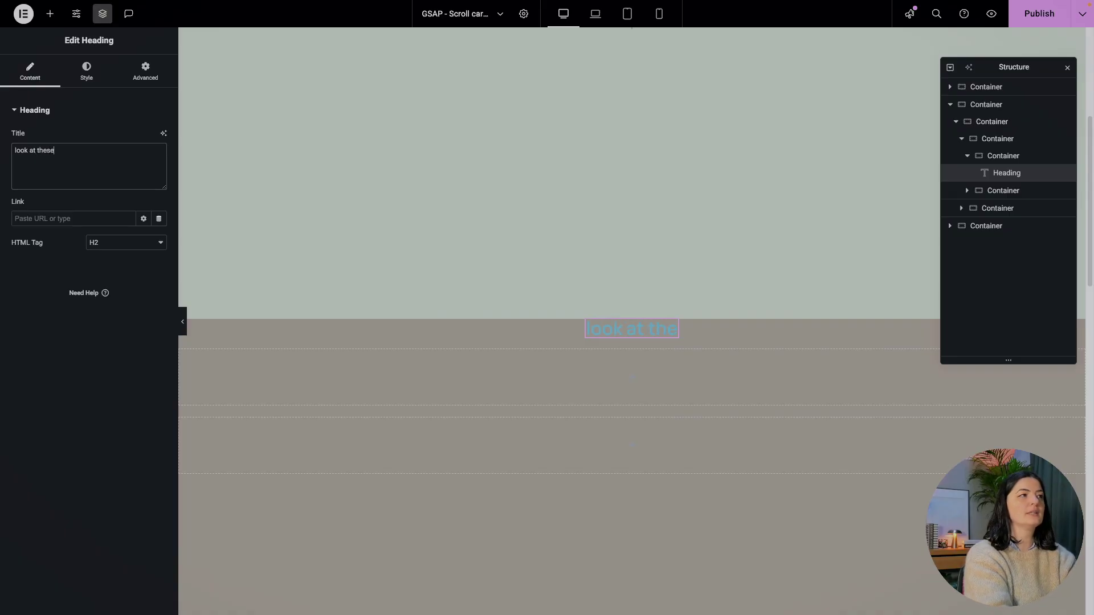
# Set the heading's typography to the Absans-Regular font family, weight 700 (Bold) and Uppercase transform.
pyautogui.click(93, 80)
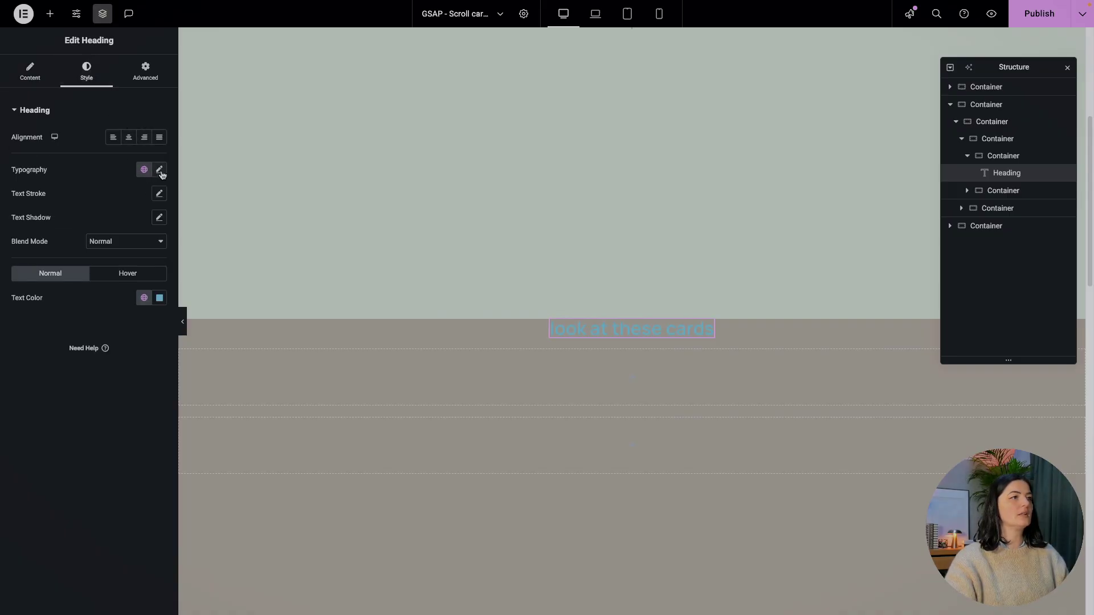
pyautogui.click(159, 170)
pyautogui.click(135, 223)
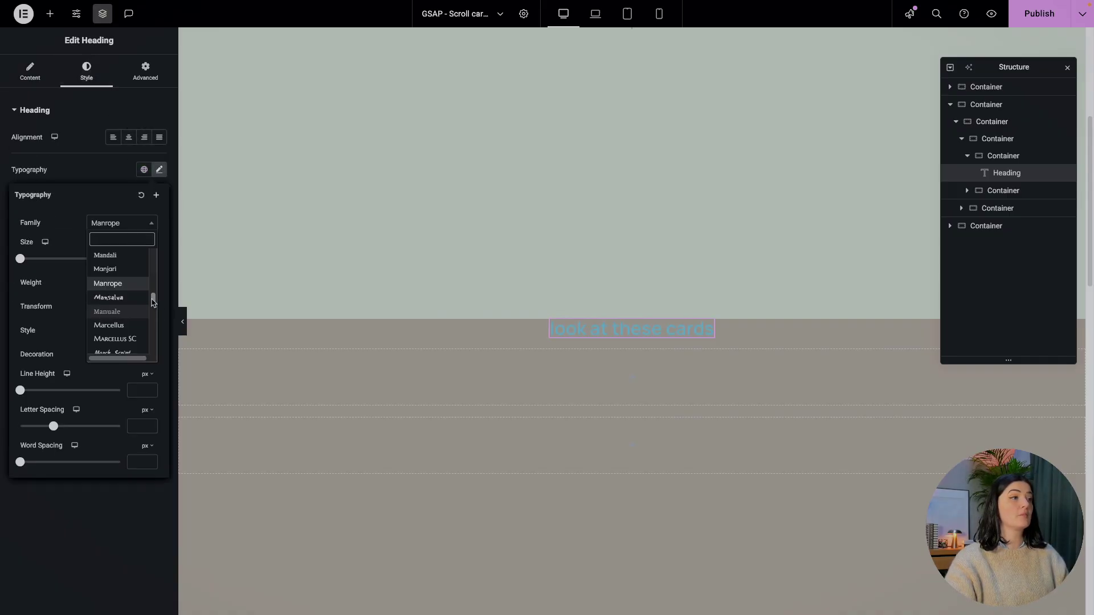
pyautogui.click(131, 284)
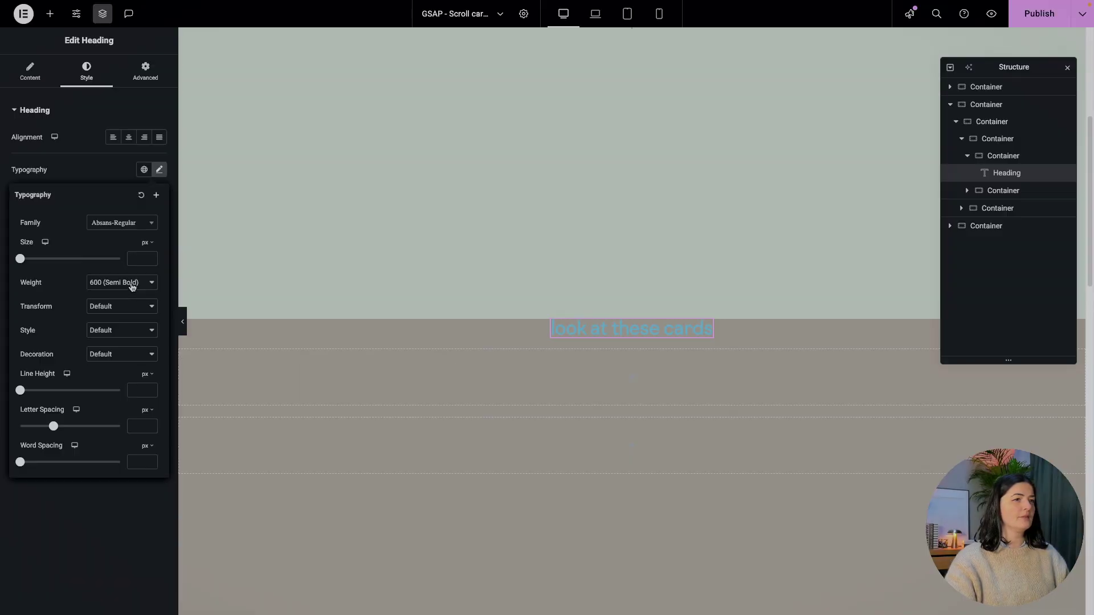
pyautogui.click(132, 283)
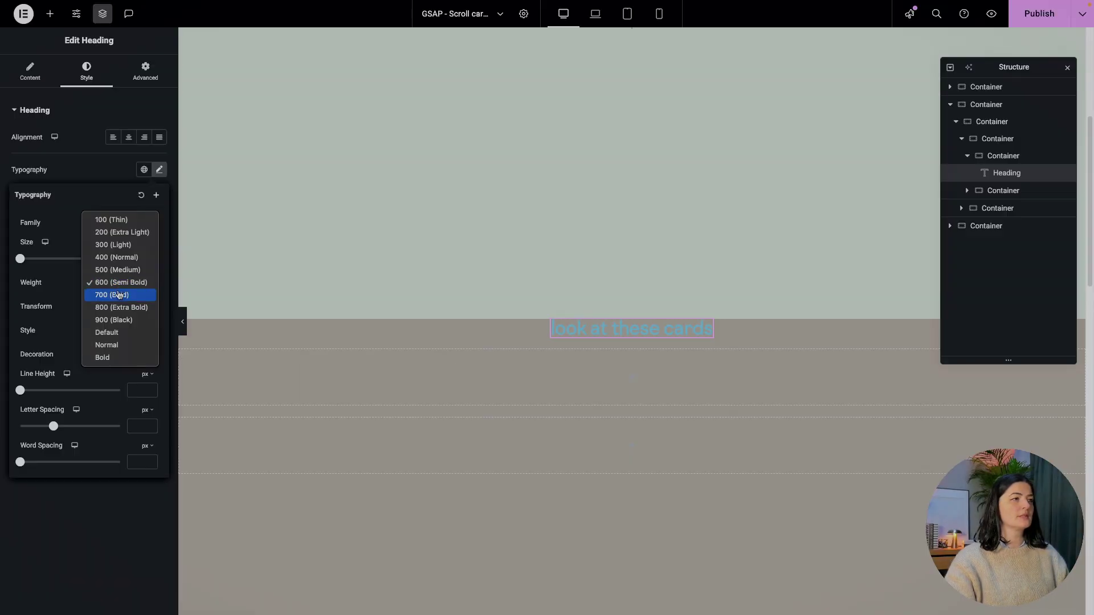
pyautogui.click(119, 294)
pyautogui.click(117, 330)
pyautogui.click(113, 305)
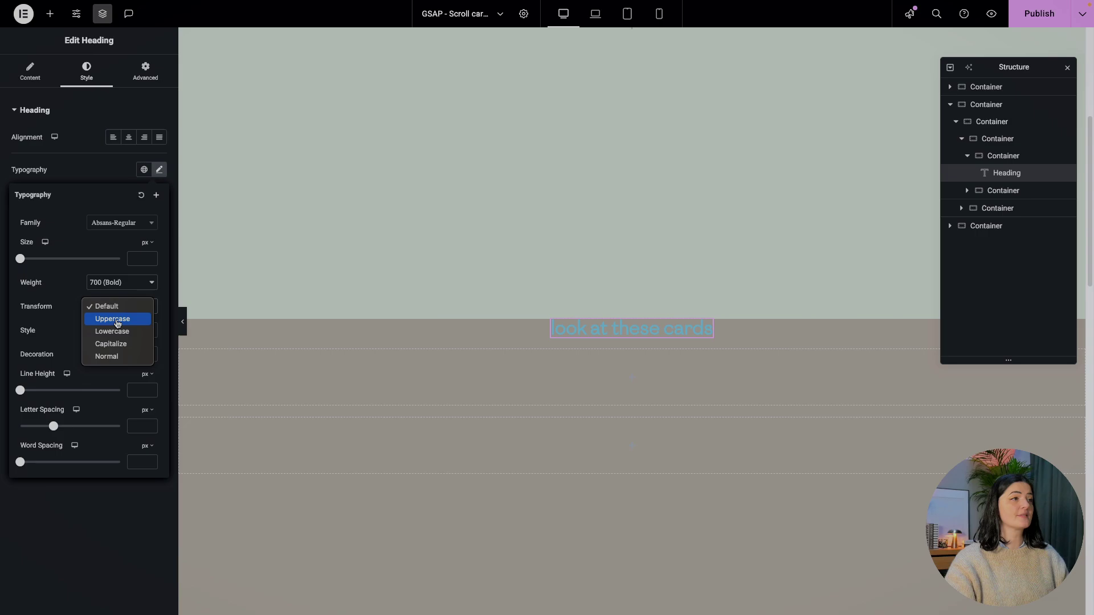
pyautogui.click(113, 318)
pyautogui.click(96, 153)
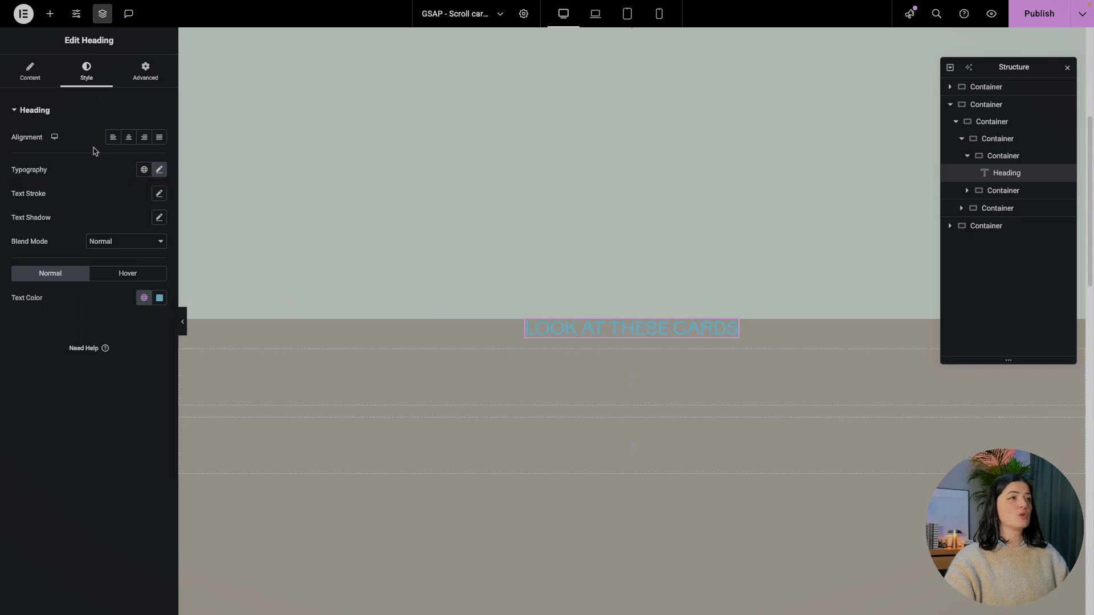
# Apply the global color green light to the heading, set its font size to 5,5 rem, and publish the page.
pyautogui.click(145, 298)
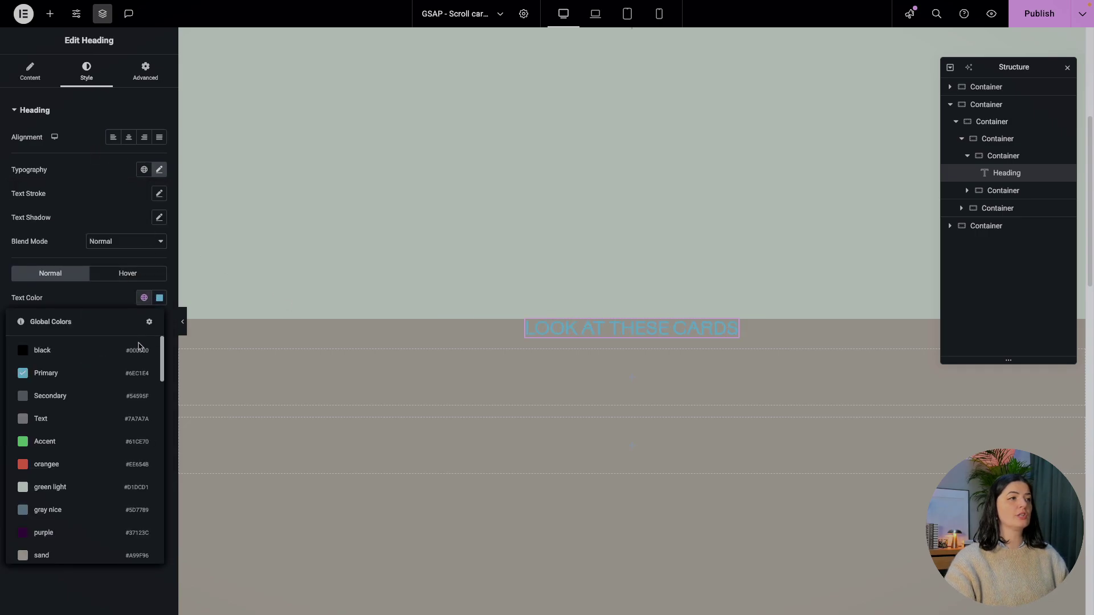
pyautogui.click(76, 487)
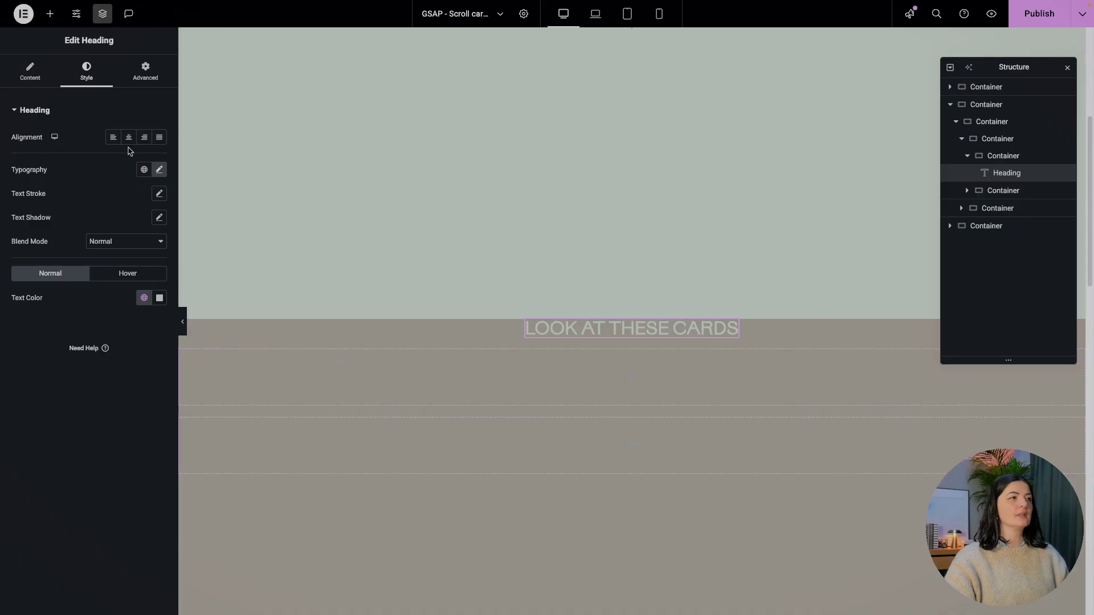
pyautogui.click(159, 169)
pyautogui.moveTo(21, 262); pyautogui.dragTo(48, 262)
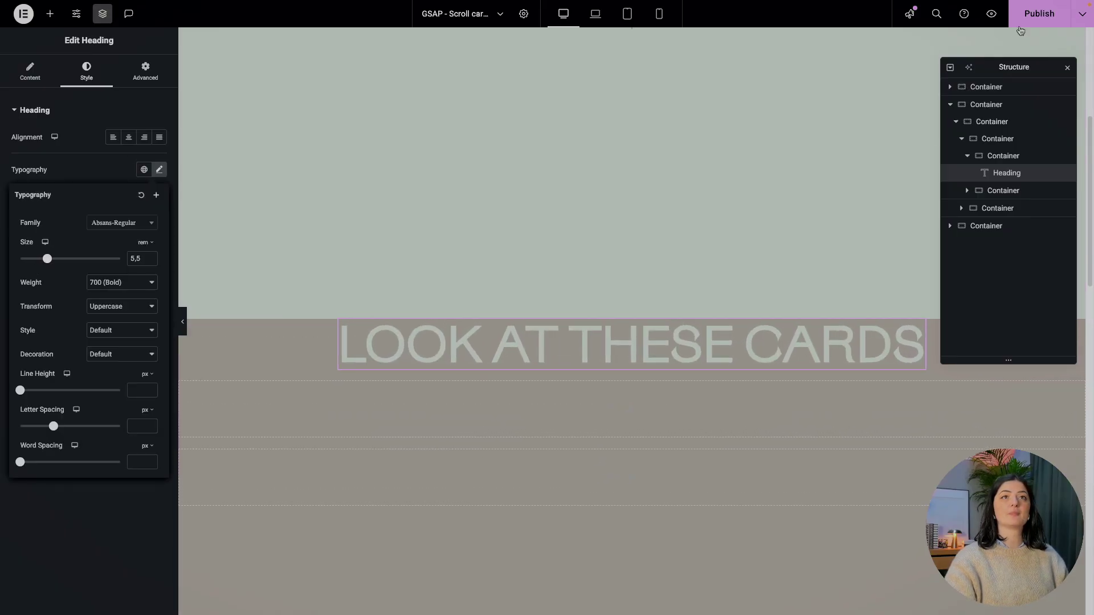
pyautogui.click(981, 308)
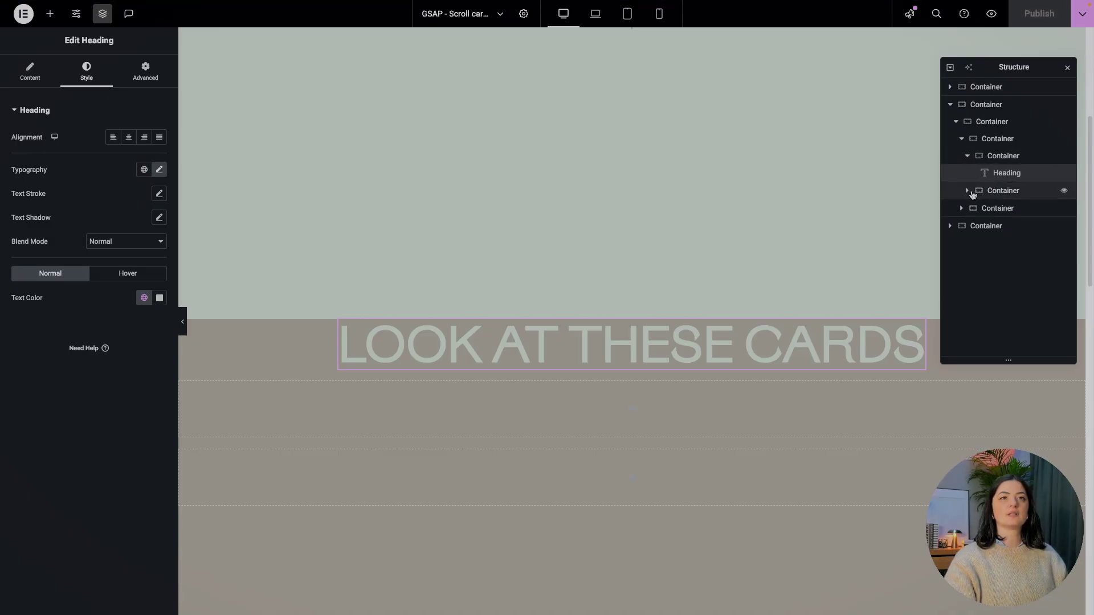
# Nest a copy of the count container inside the count container and set the copy's CSS class to count-container.
pyautogui.click(968, 191)
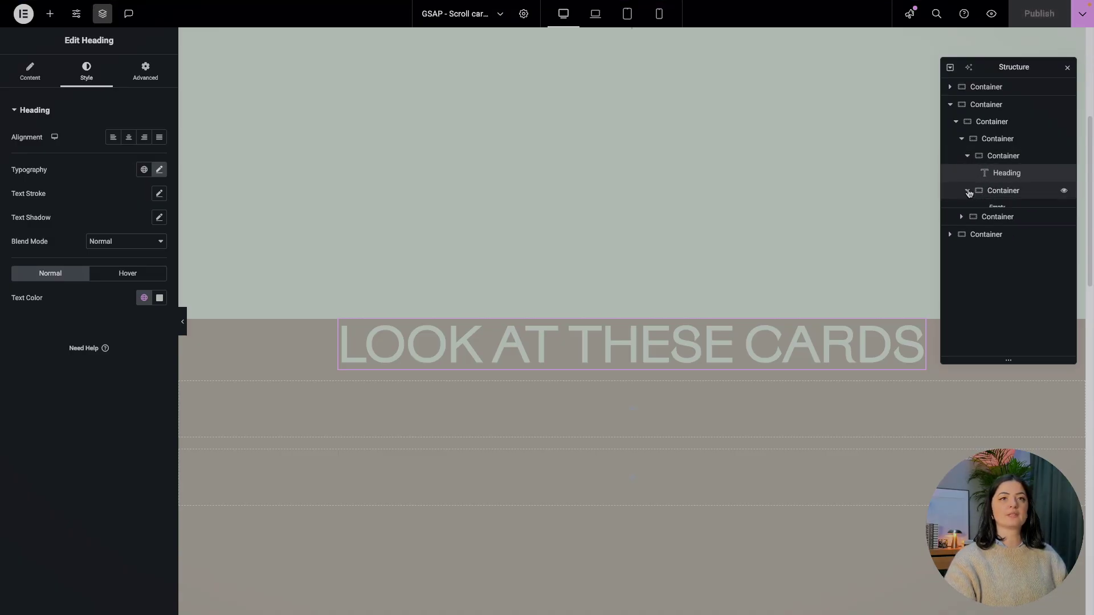
pyautogui.click(994, 192)
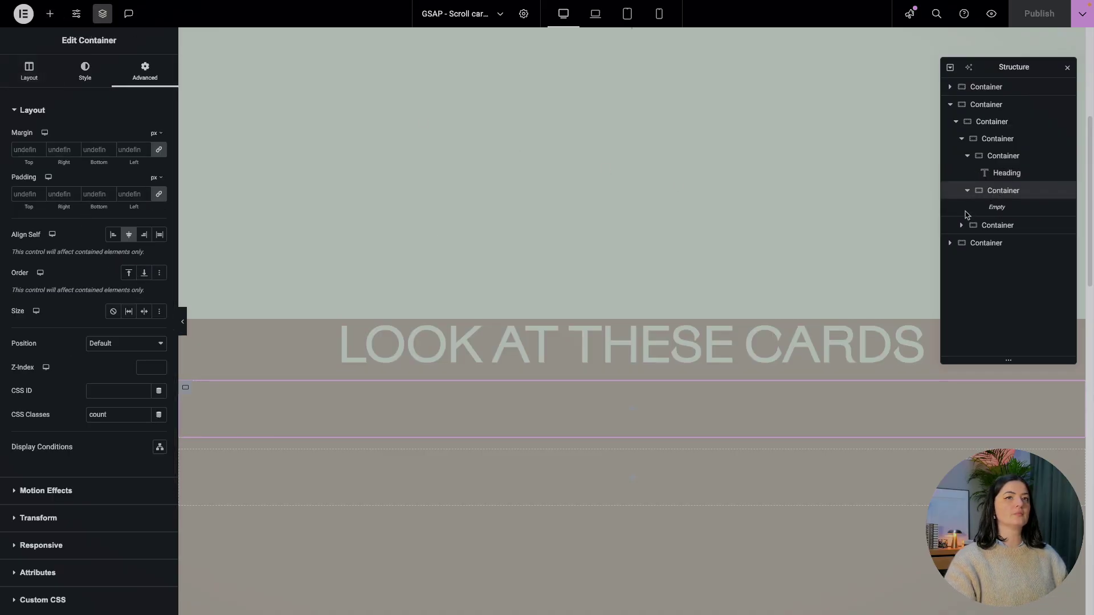
pyautogui.rightClick(986, 198)
pyautogui.click(991, 249)
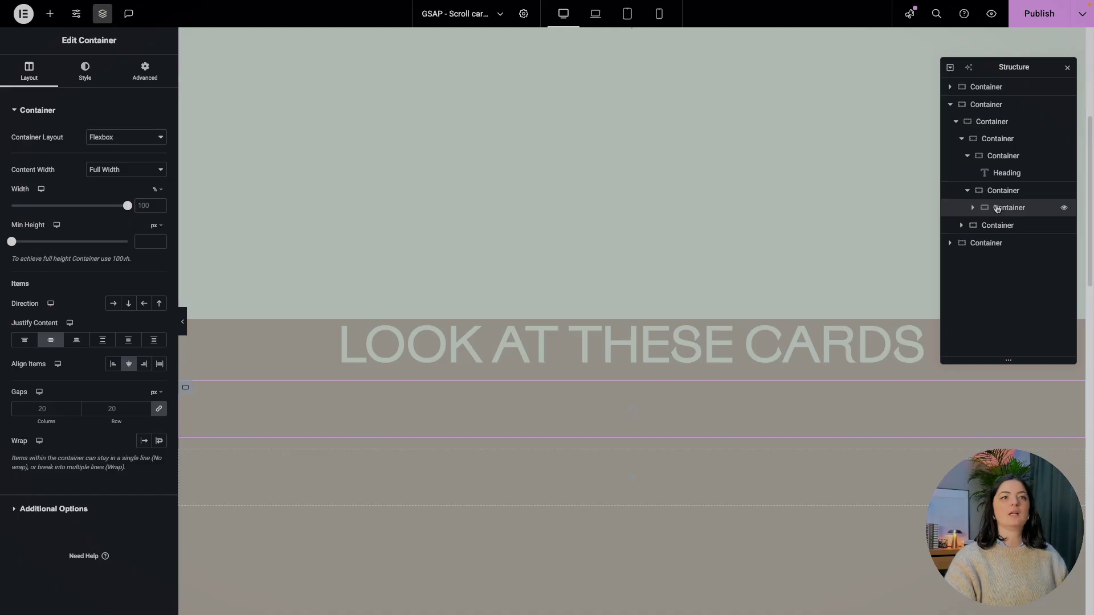
pyautogui.click(144, 71)
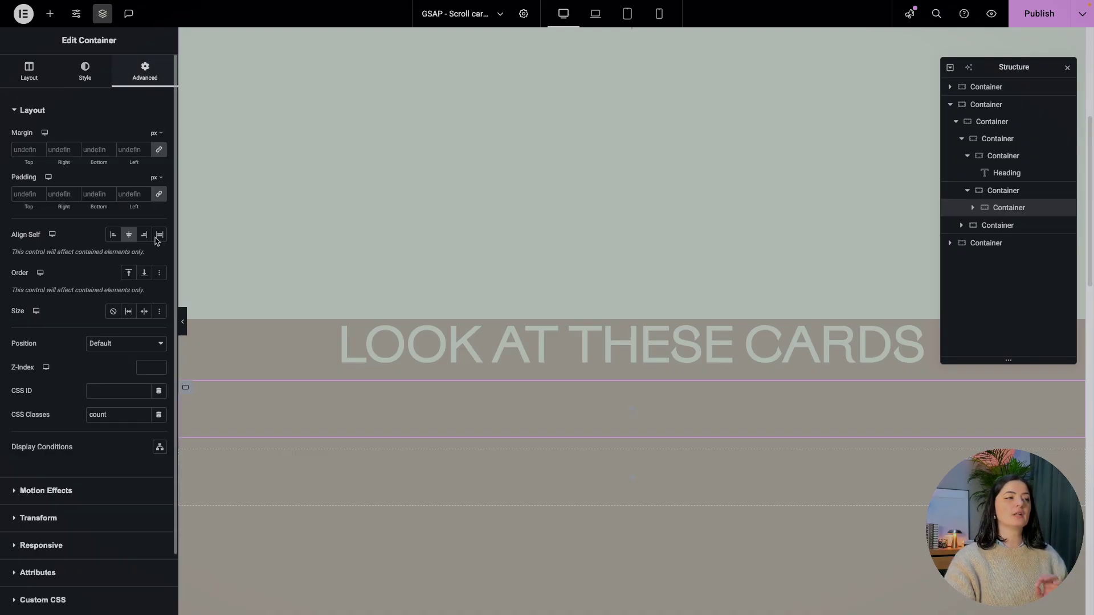
pyautogui.click(119, 420)
pyautogui.write('count-container')
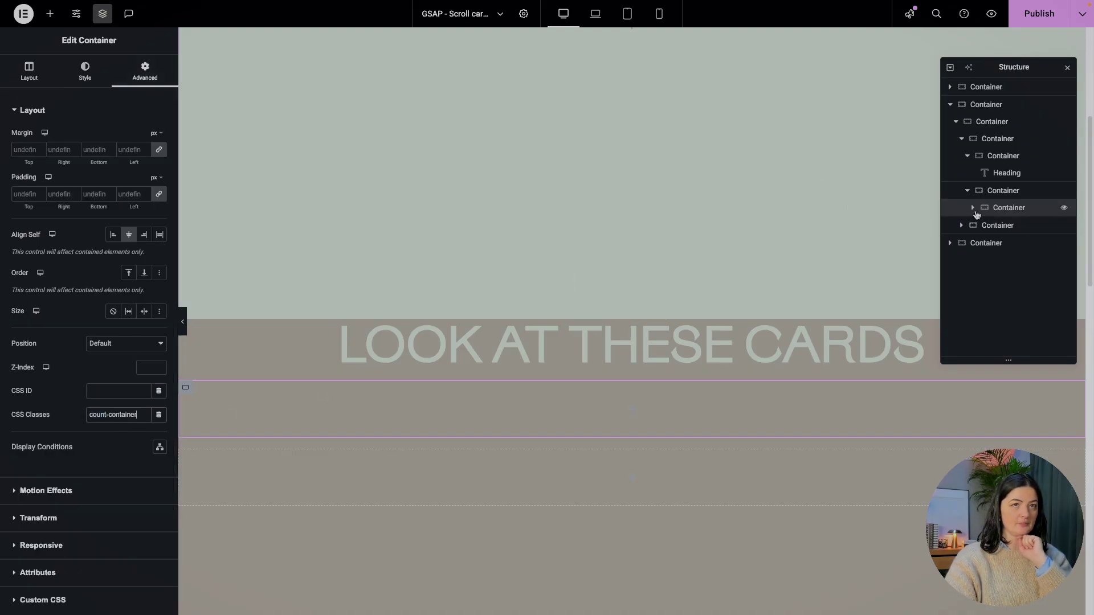
# Copy the "look at these cards" heading into the count-container container and change the copy's title to 01.
pyautogui.rightClick(1001, 174)
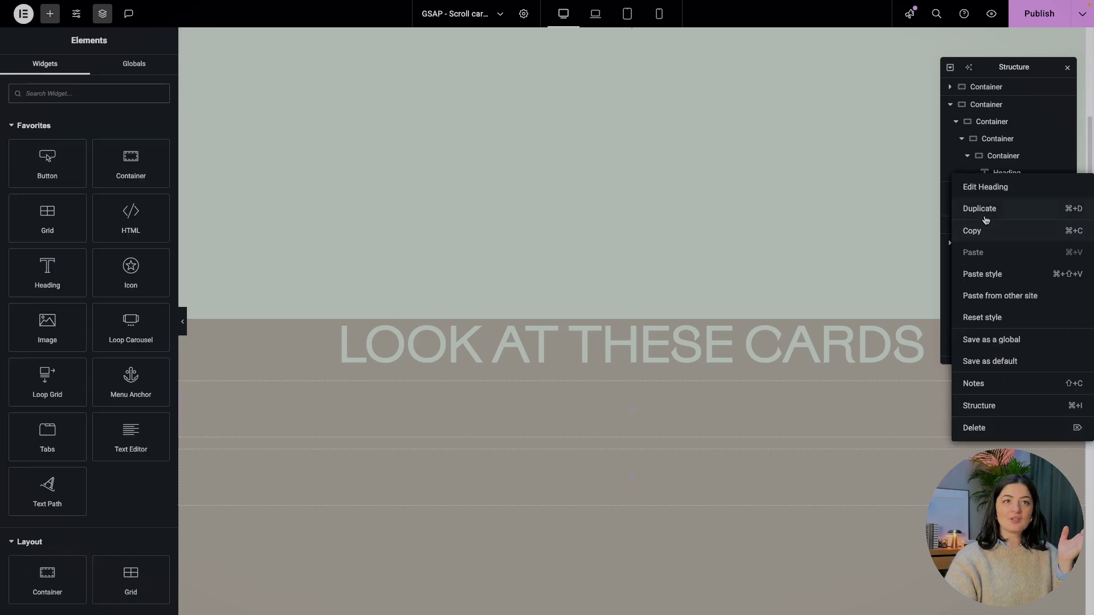
pyautogui.press('Escape')
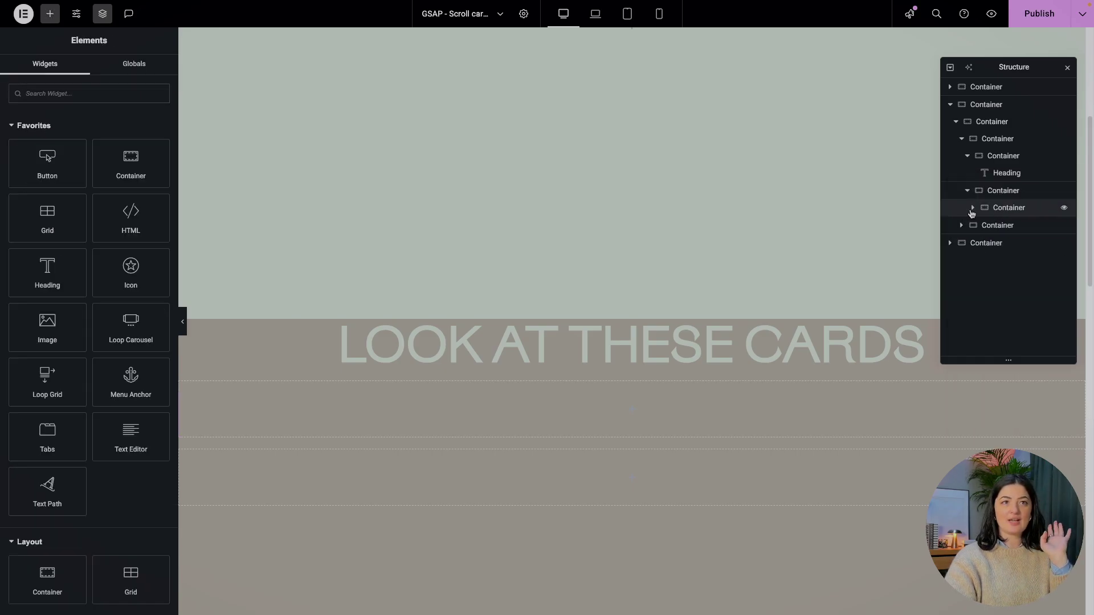
pyautogui.click(972, 208)
pyautogui.rightClick(1001, 210)
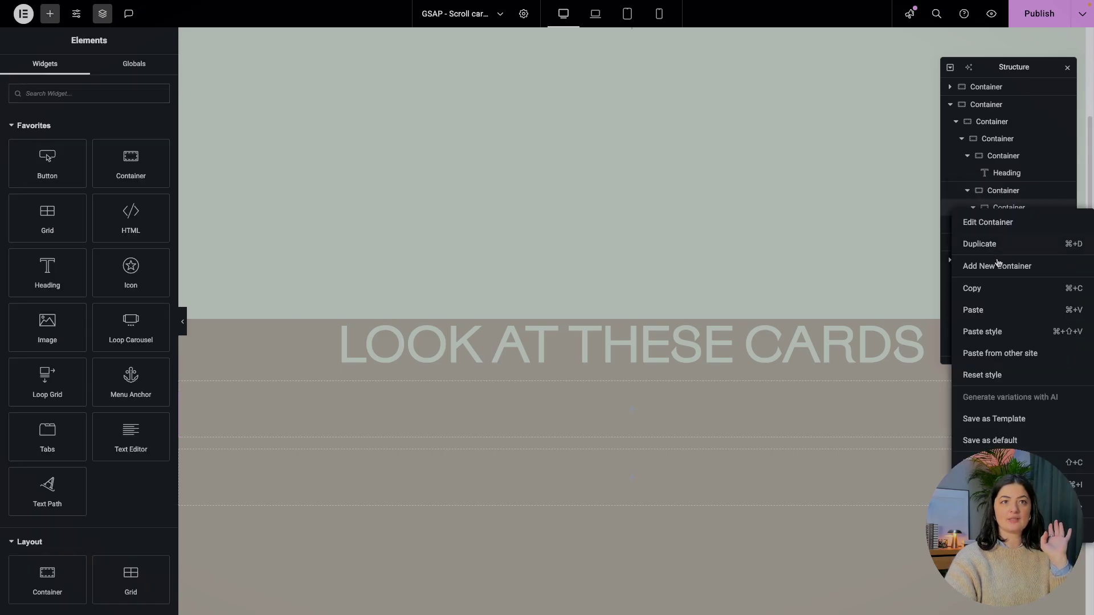
pyautogui.click(988, 315)
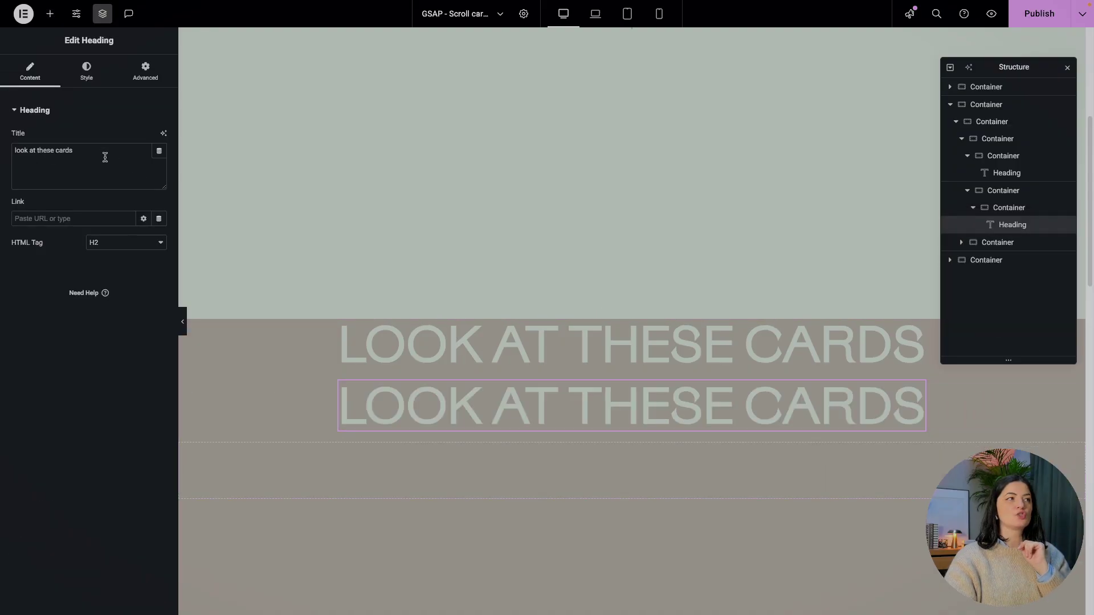
pyautogui.tripleClick(83, 154)
pyautogui.write('01')
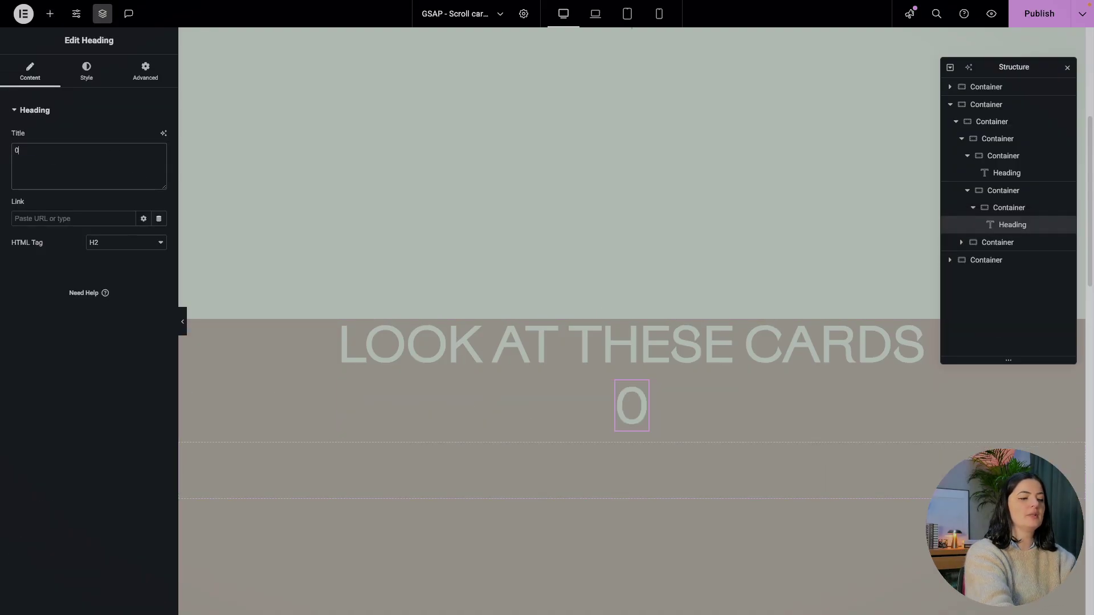
# Duplicate the 01 heading twice in the count-container container, titling the copies 02 and 03.
pyautogui.rightClick(990, 225)
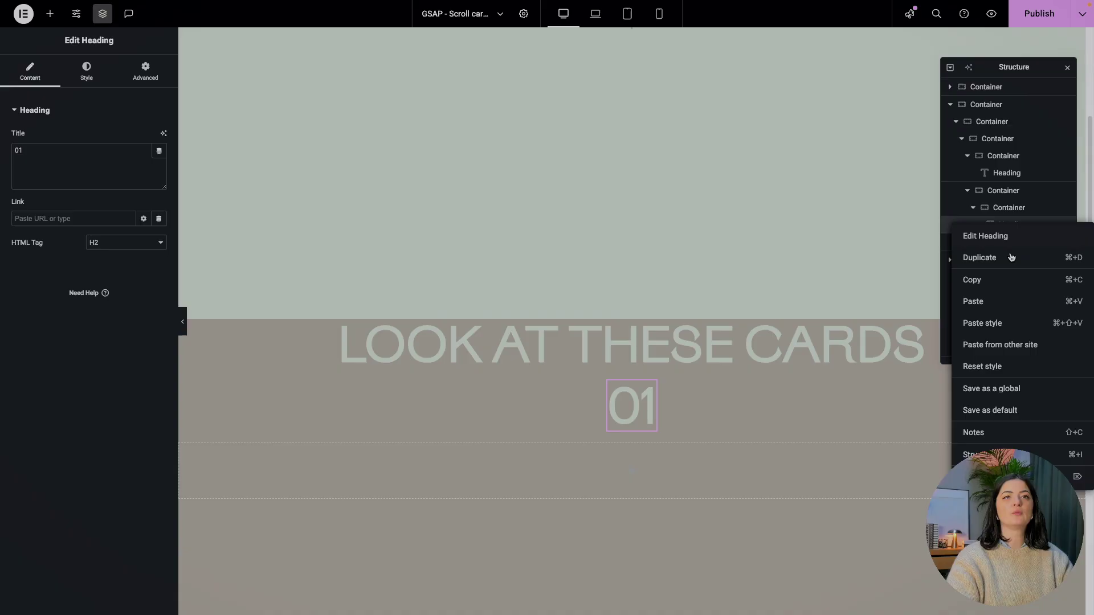
pyautogui.click(997, 257)
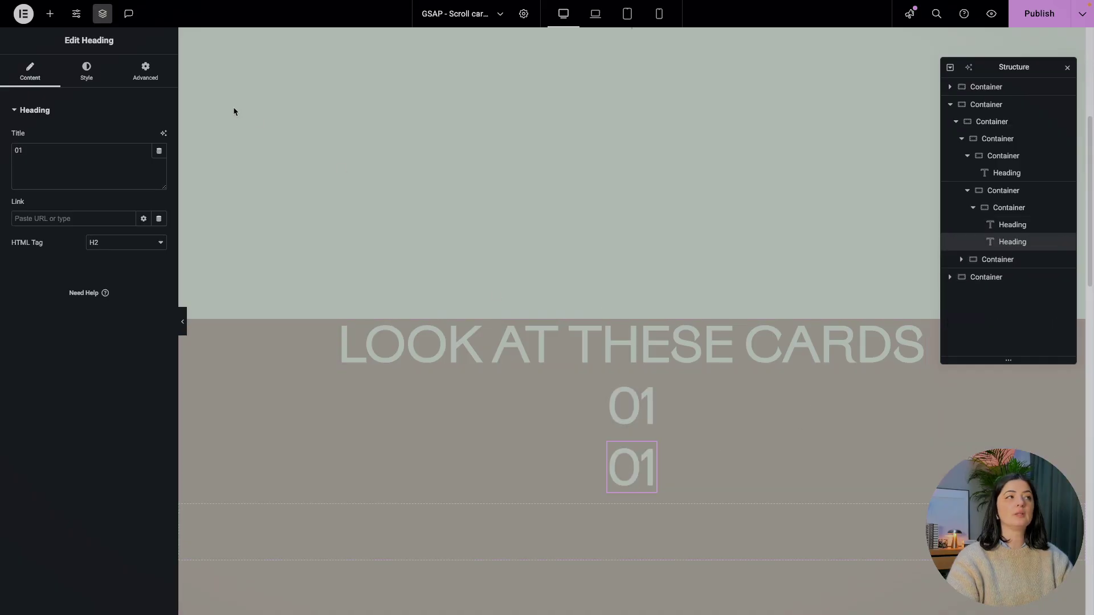
pyautogui.press('BackSpace')
pyautogui.write('2')
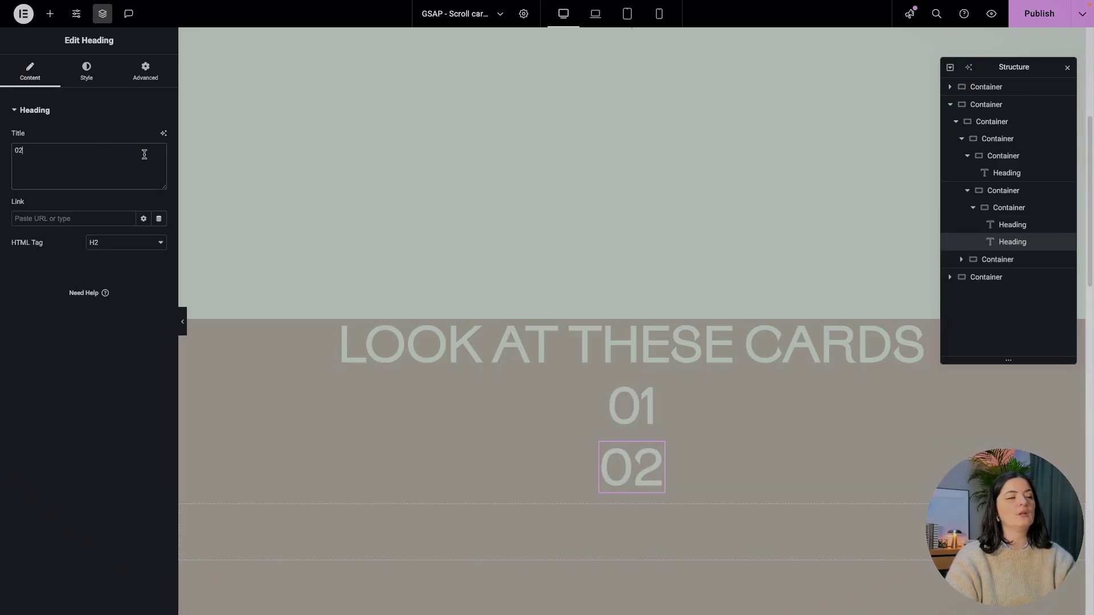
pyautogui.rightClick(1012, 242)
pyautogui.click(992, 278)
pyautogui.click(83, 153)
pyautogui.press('BackSpace')
pyautogui.write('3')
# Add two more duplicated headings below the 03 heading, titled 04 and 05.
pyautogui.rightClick(1016, 260)
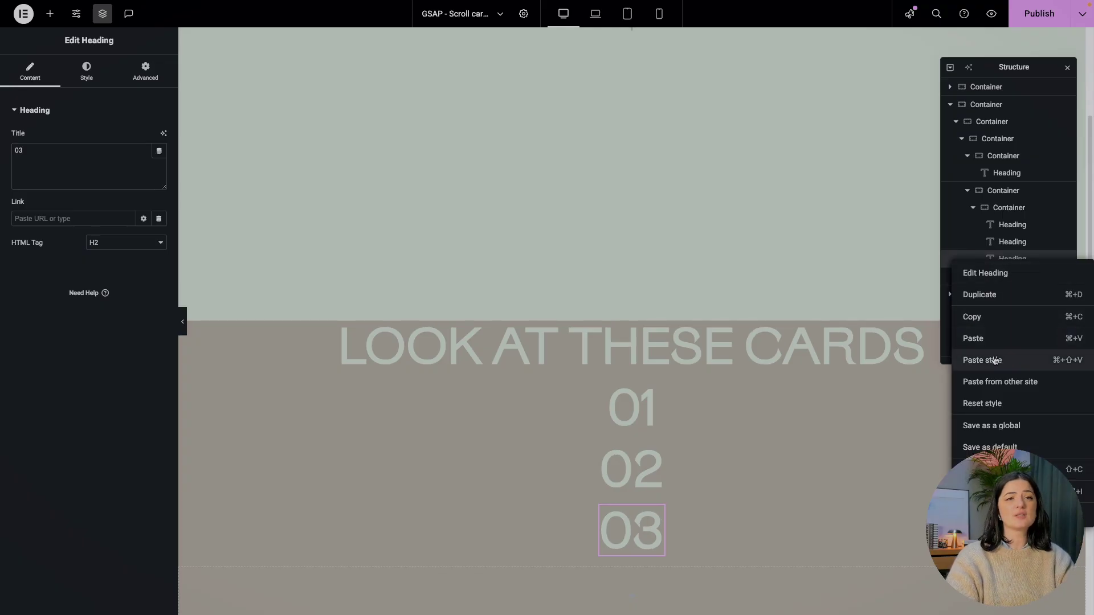
pyautogui.click(986, 296)
pyautogui.click(80, 150)
pyautogui.press('BackSpace')
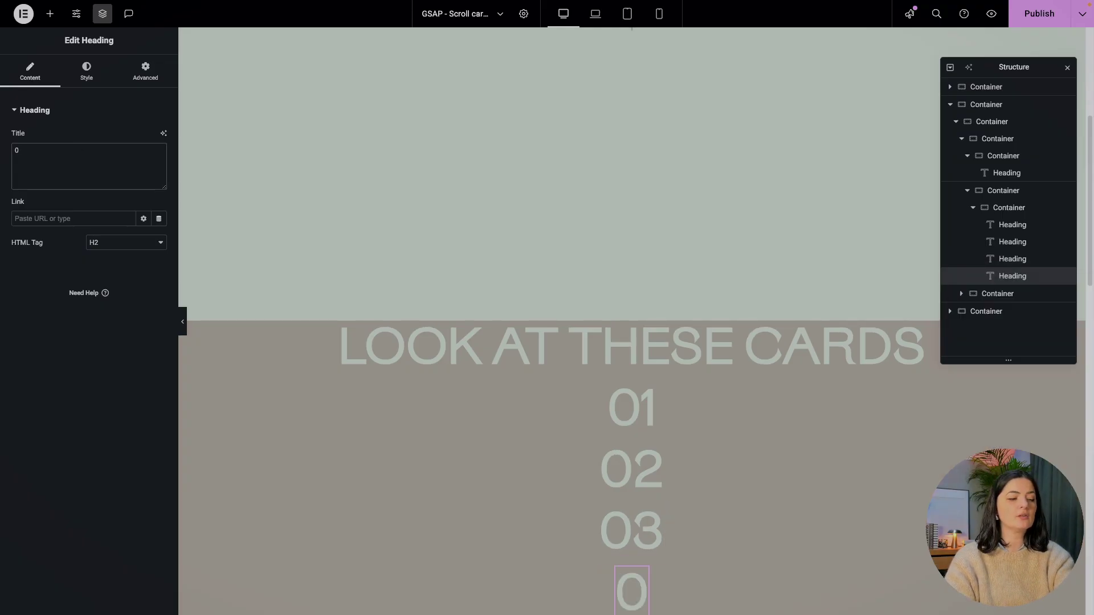
pyautogui.write('4')
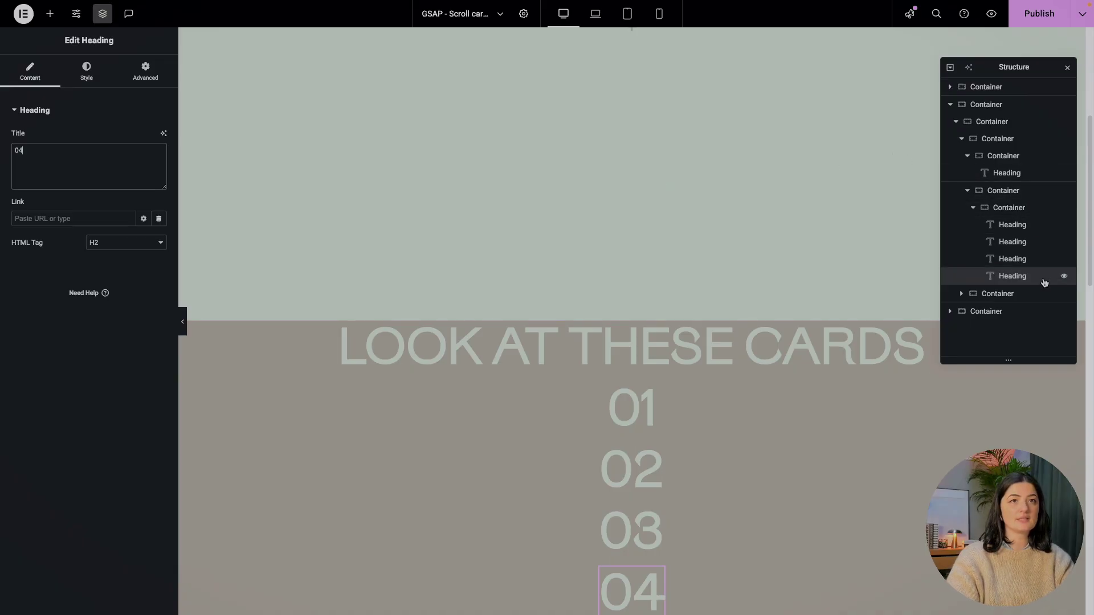
pyautogui.rightClick(1020, 280)
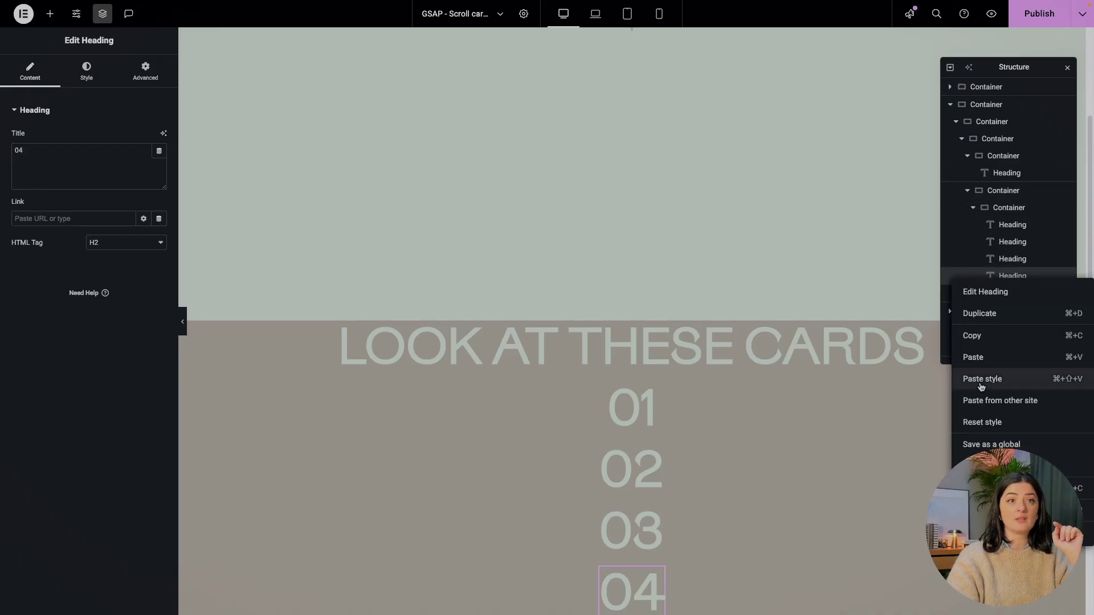
pyautogui.click(979, 313)
pyautogui.click(91, 157)
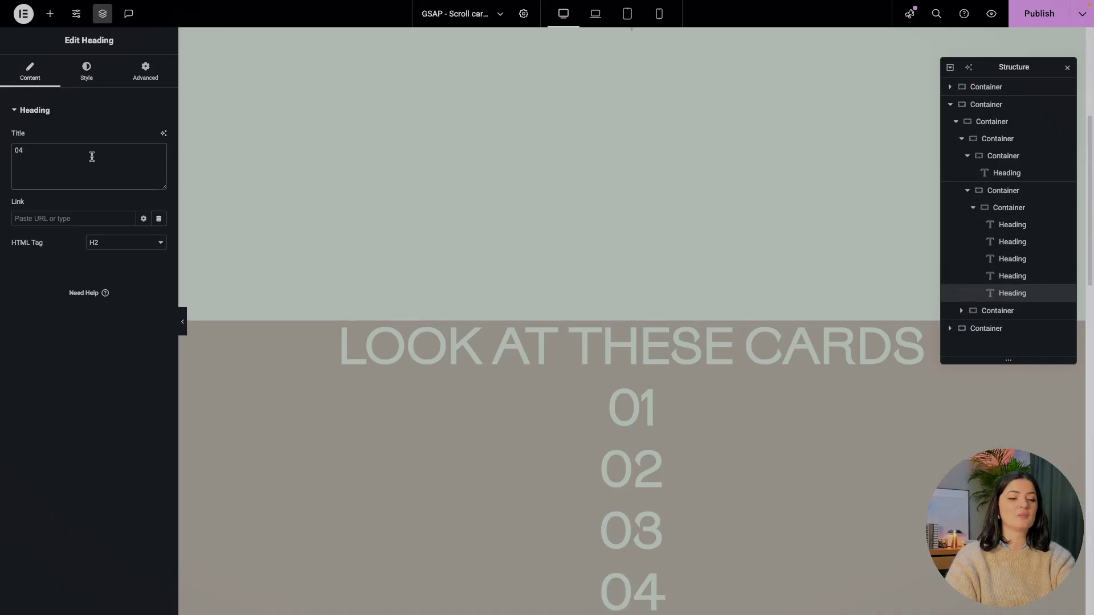
pyautogui.write('5')
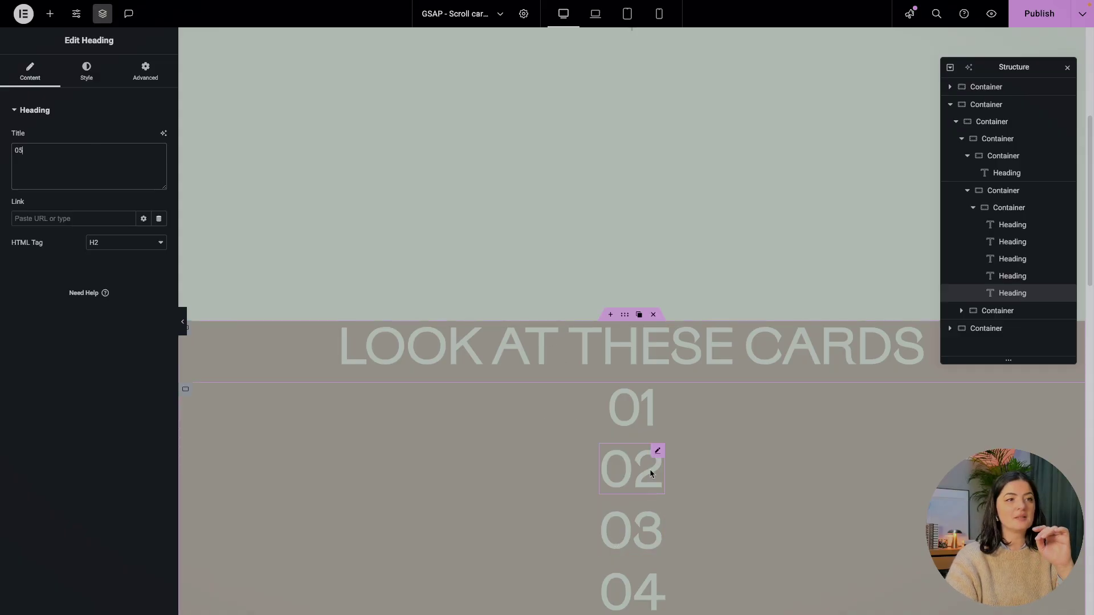
# Set the justify content of the count-container container to Space Evenly.
pyautogui.scroll(-2, 740, 529)
pyautogui.scroll(-2, 705, 478)
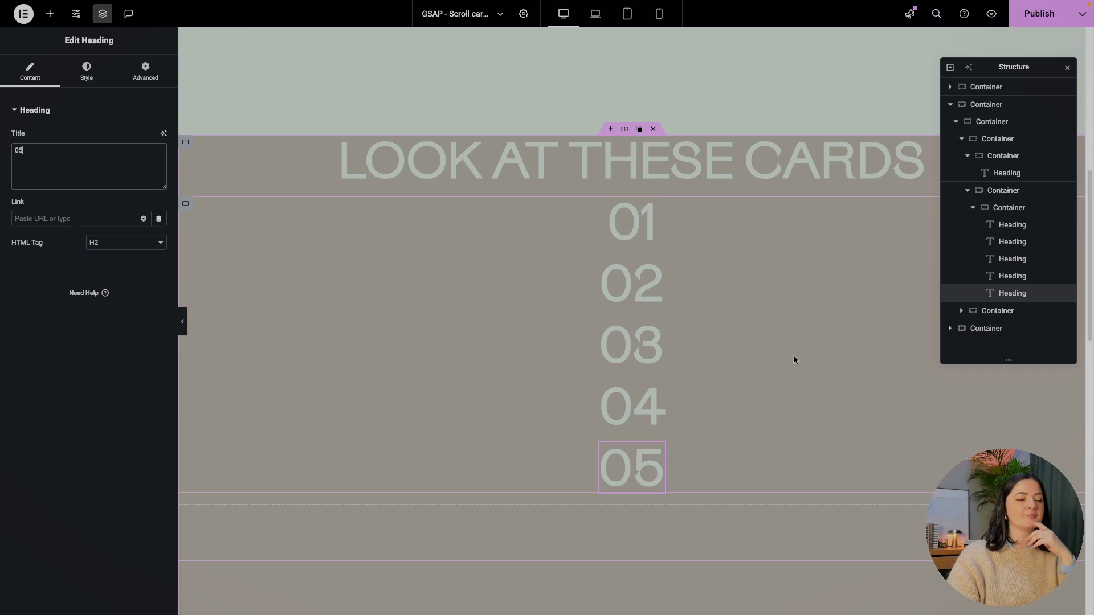
pyautogui.moveTo(2, 354)
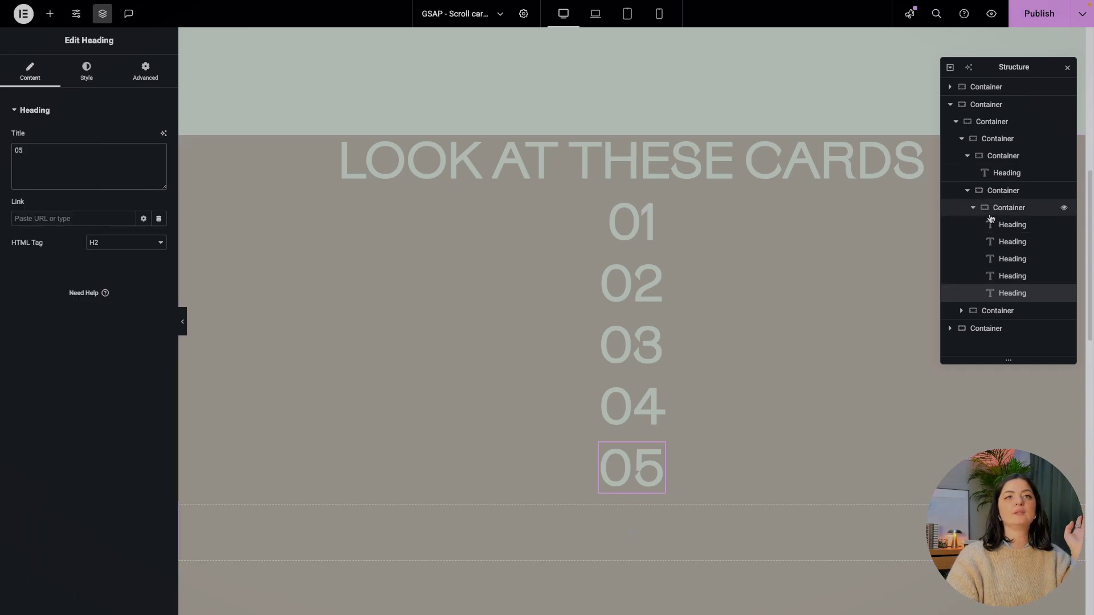
pyautogui.click(1009, 208)
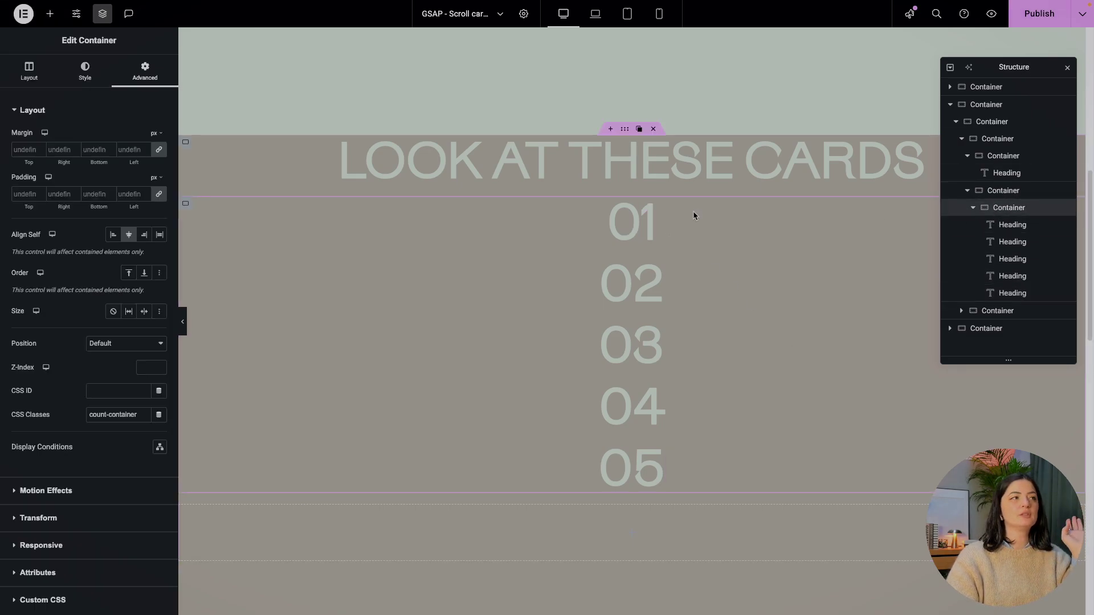
pyautogui.click(29, 72)
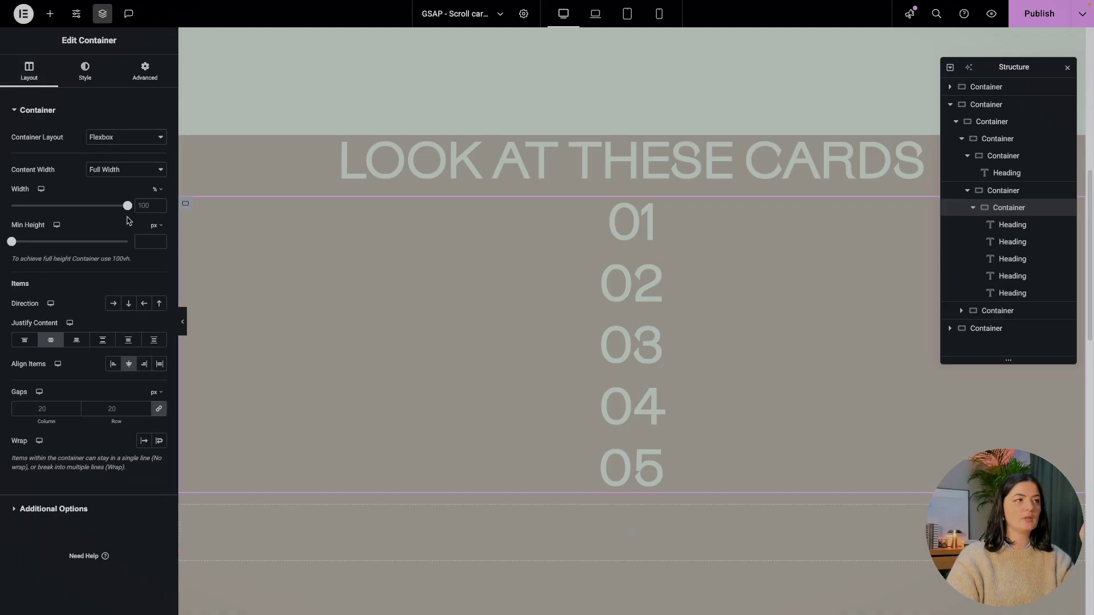
pyautogui.click(55, 340)
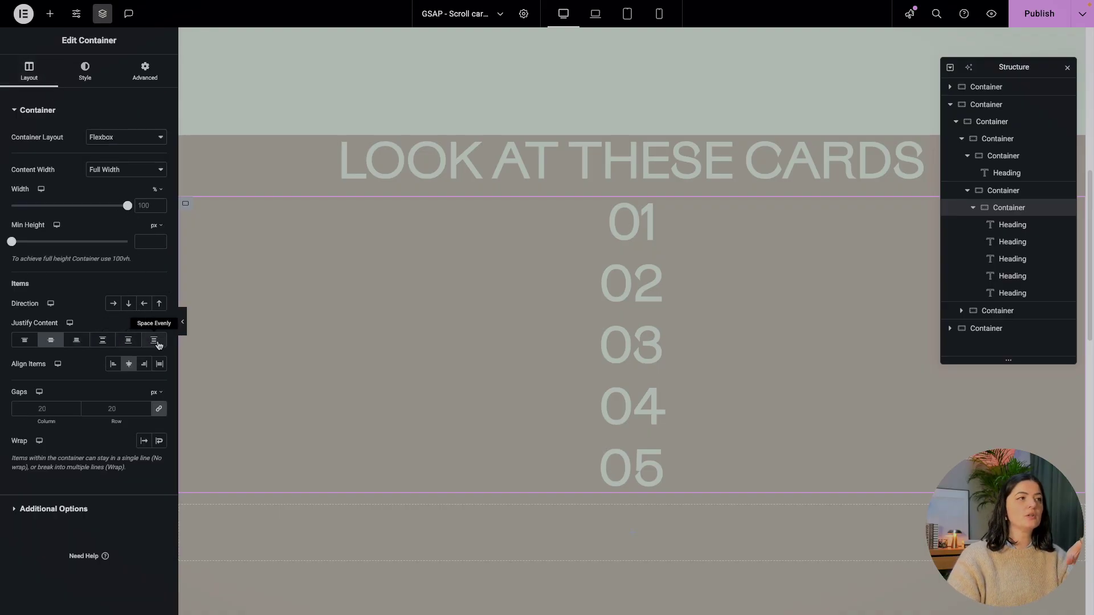
pyautogui.click(153, 341)
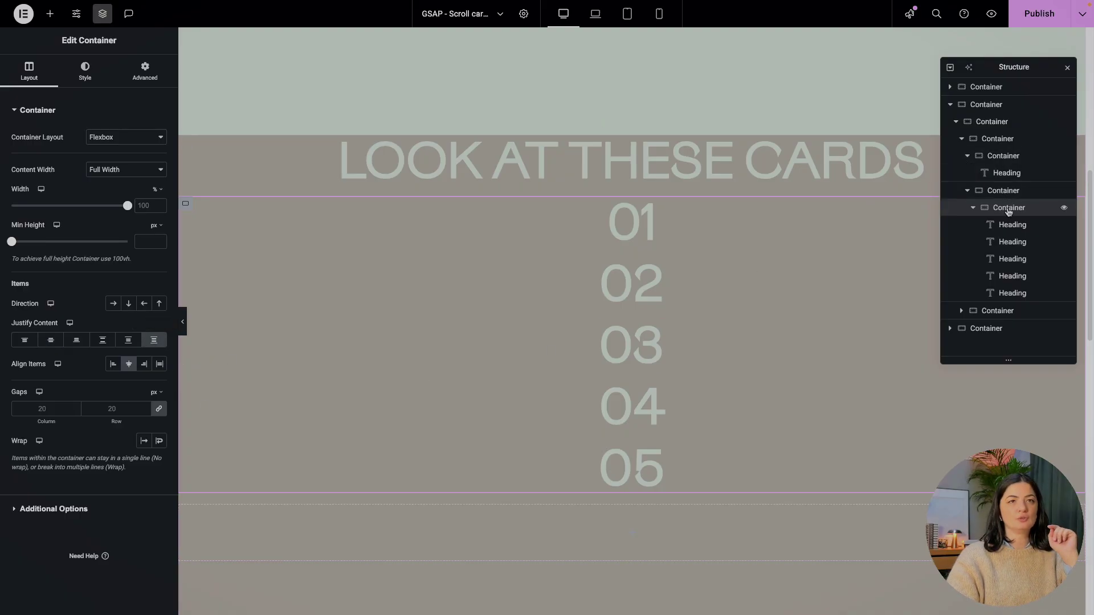
# Set the column and row gaps of the count-container container to 60 px.
pyautogui.click(116, 407)
pyautogui.write('60')
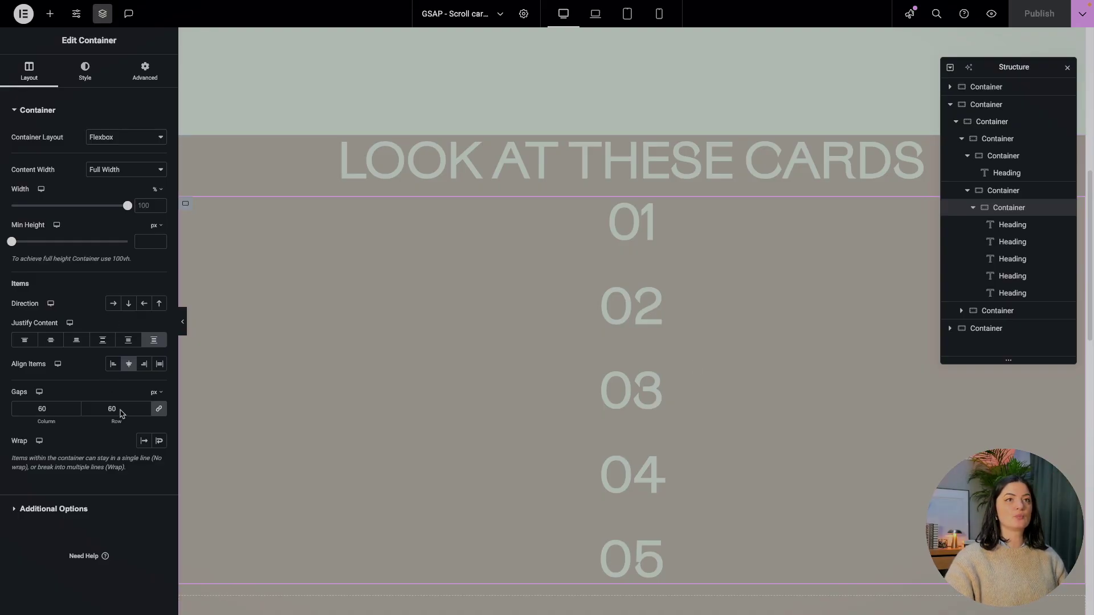
# Give only the top margin of the counter-title container a value of 100 px and publish the page.
pyautogui.click(1001, 162)
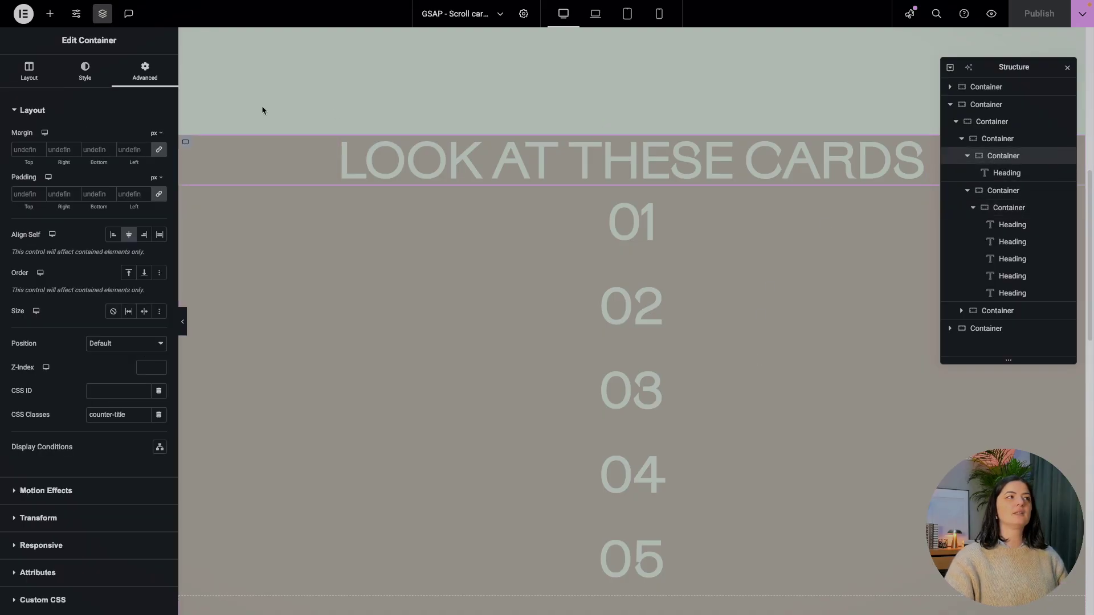
pyautogui.click(154, 150)
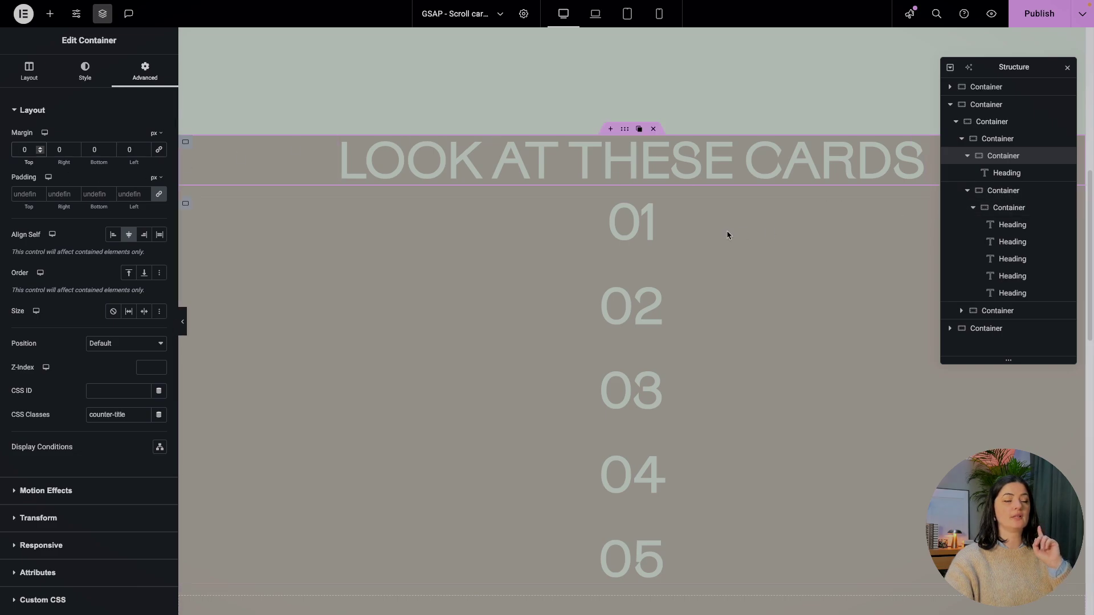
pyautogui.write('100')
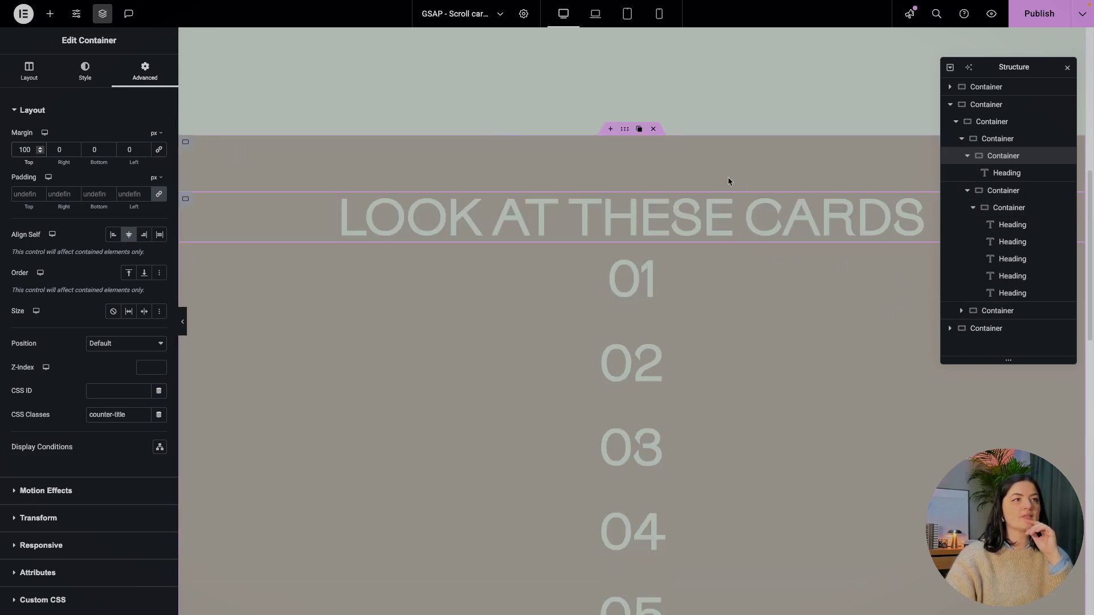
pyautogui.moveTo(978, 18)
pyautogui.click(1034, 14)
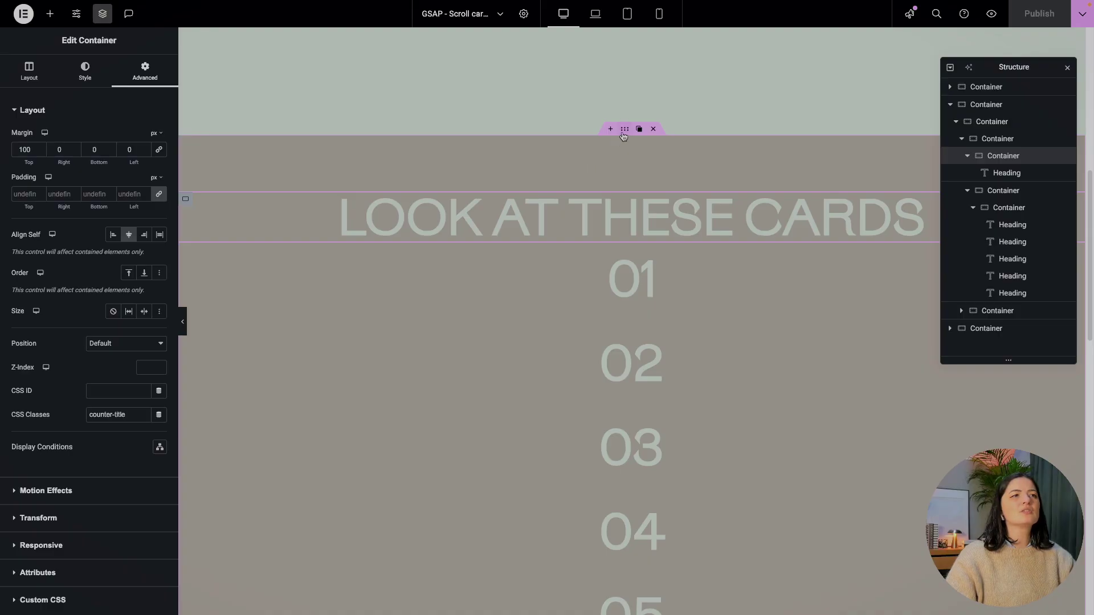
# Set the background of the container wrapping step-counter and cards to the global color gray nice.
pyautogui.click(564, 183)
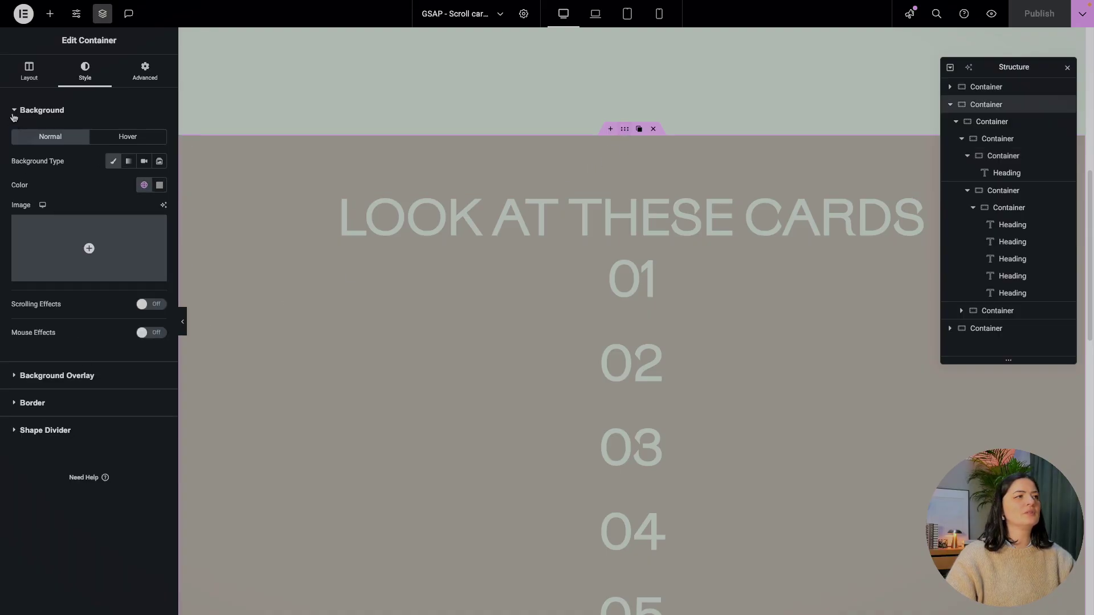
pyautogui.click(143, 187)
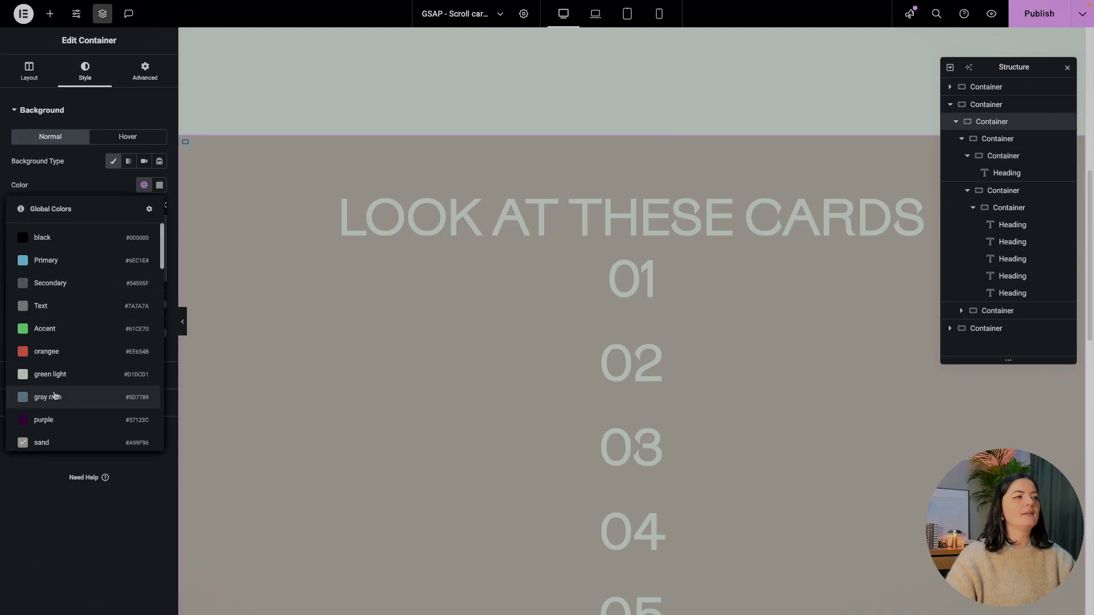
pyautogui.click(98, 400)
# Set the step-counter container's background to the global color gray nice and save the page.
pyautogui.click(989, 139)
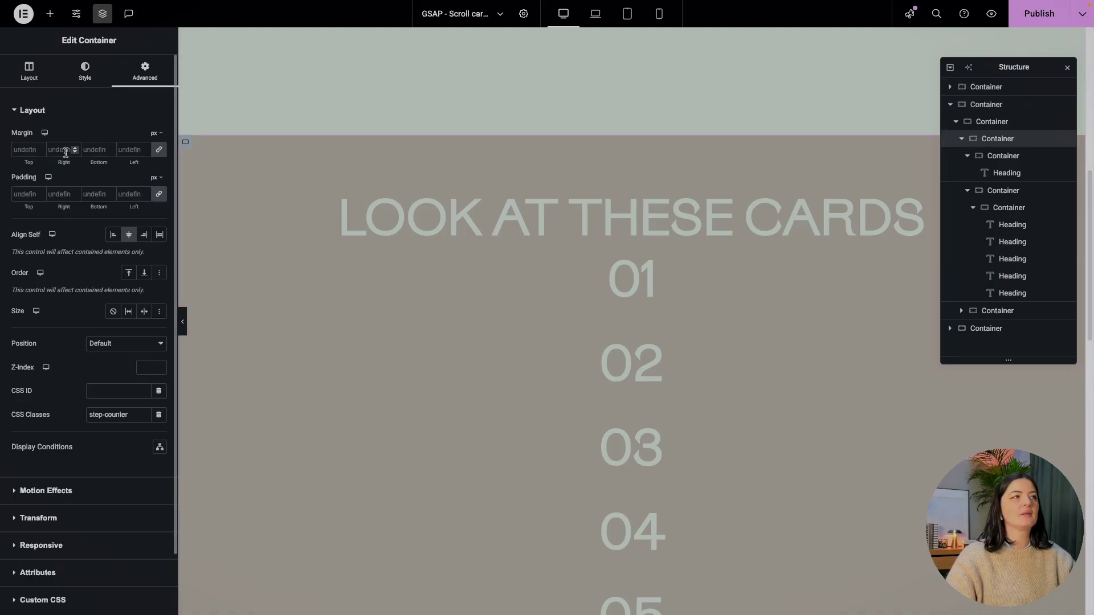
pyautogui.click(85, 72)
pyautogui.click(144, 185)
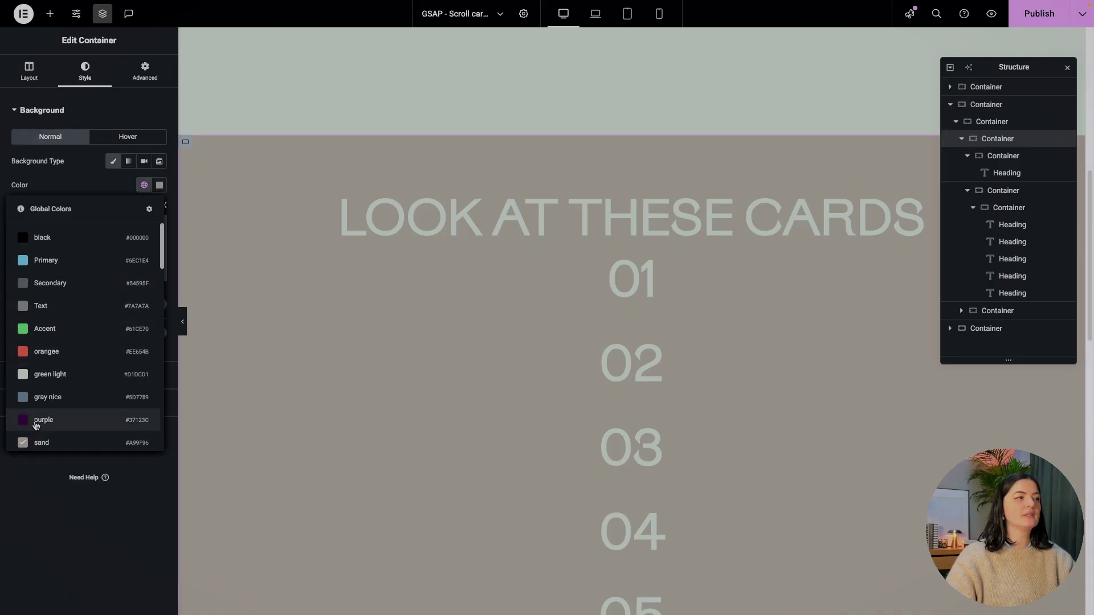
pyautogui.click(45, 397)
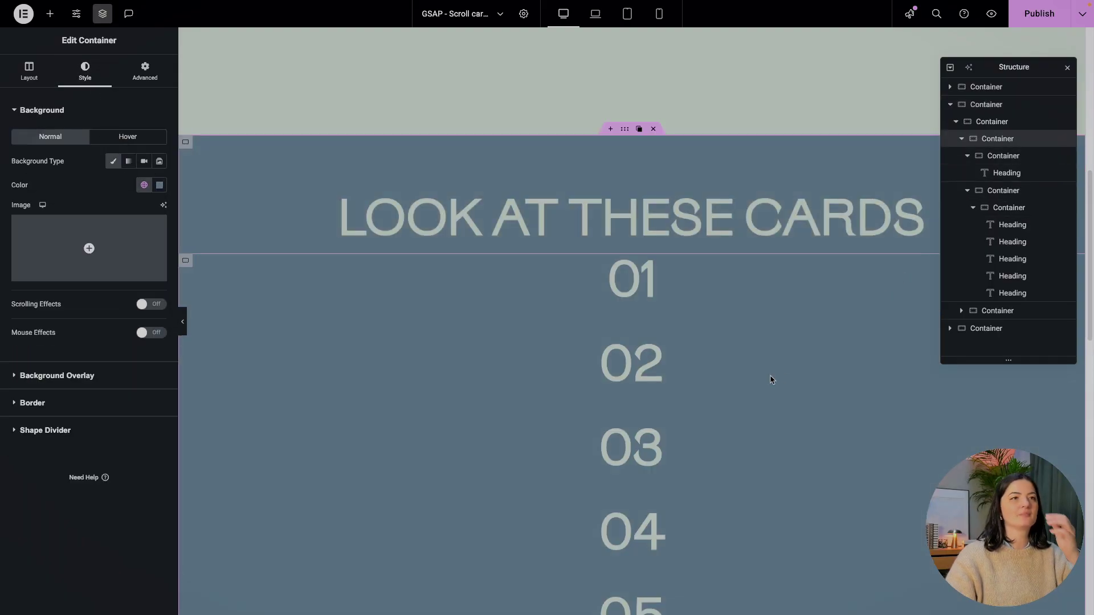
pyautogui.hotkey('ctrl', 's')
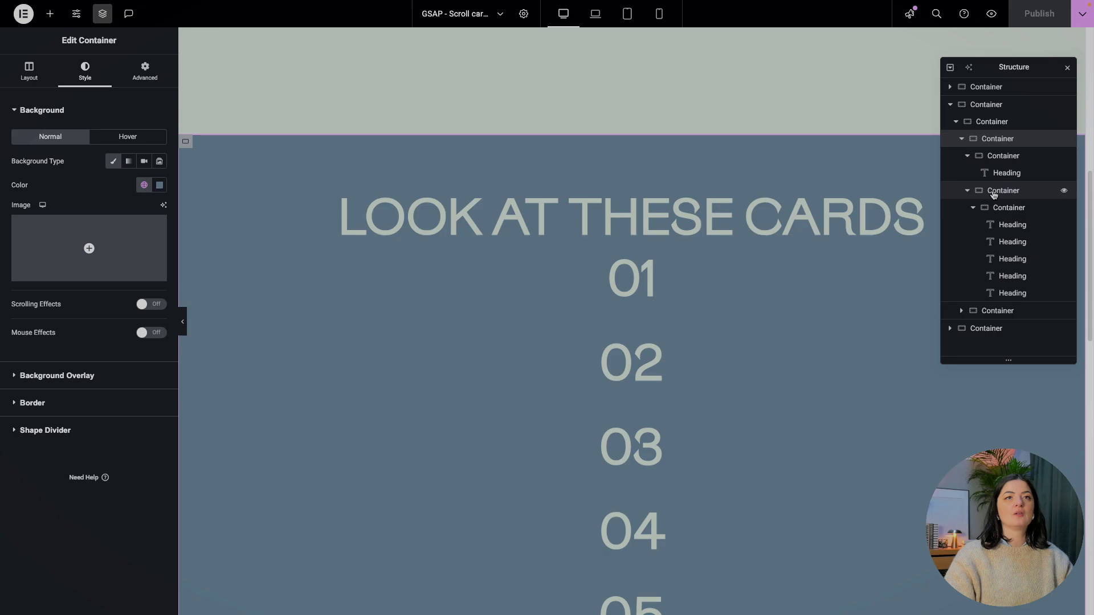
# Set the cards container's background to the global color gray nice.
pyautogui.click(963, 140)
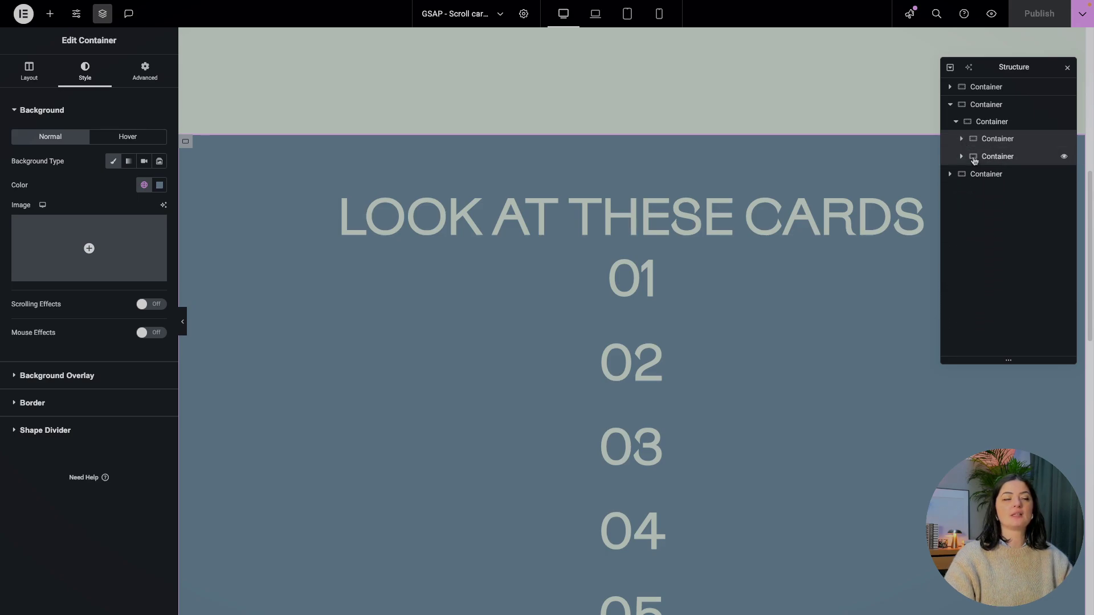
pyautogui.click(974, 161)
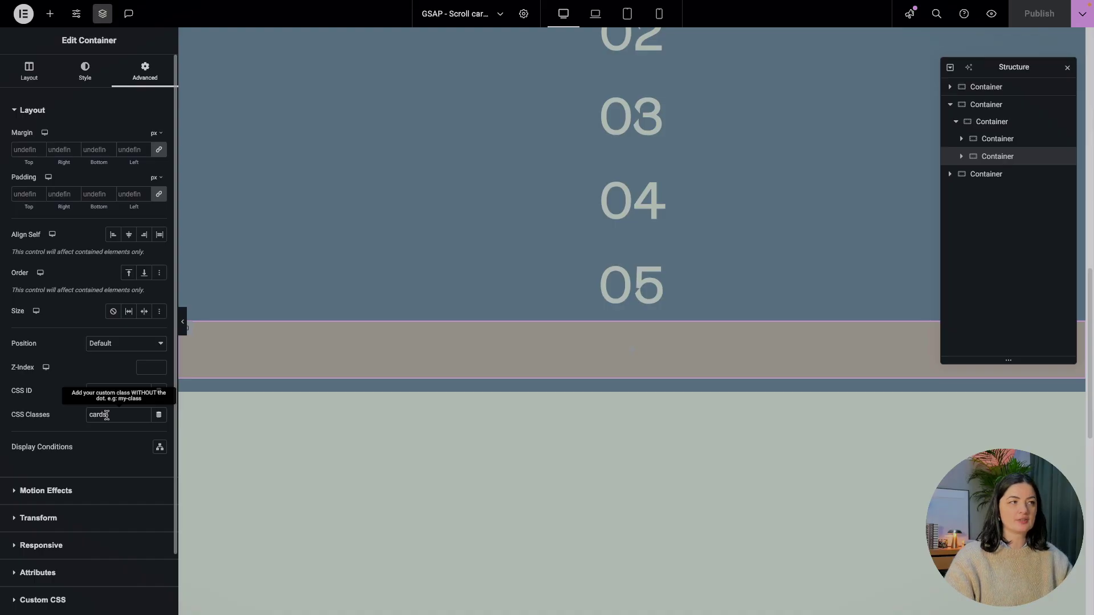
pyautogui.click(86, 72)
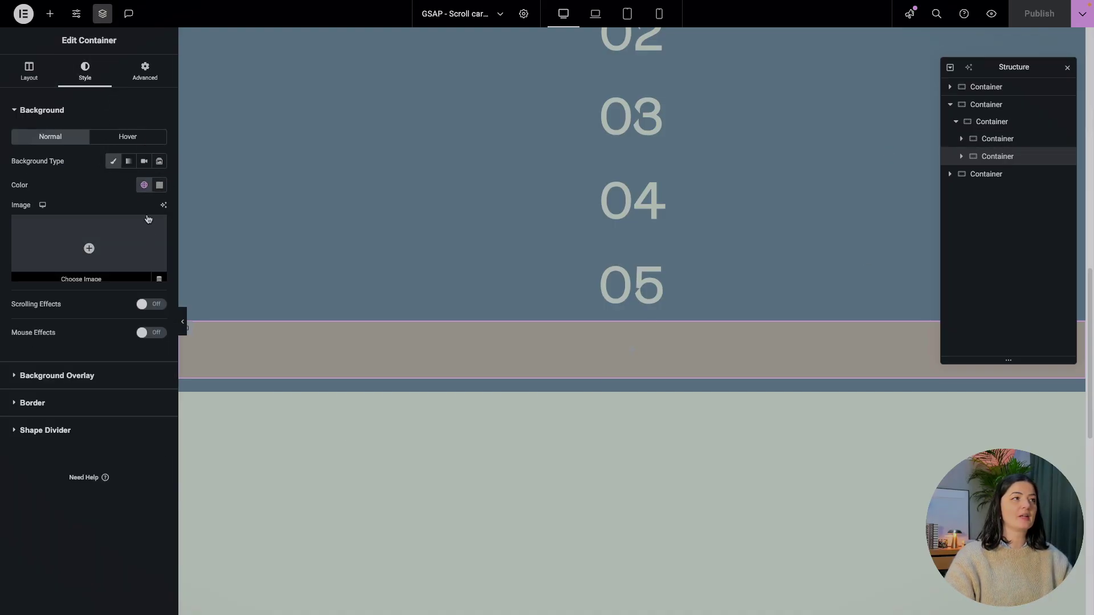
pyautogui.click(144, 184)
pyautogui.click(75, 397)
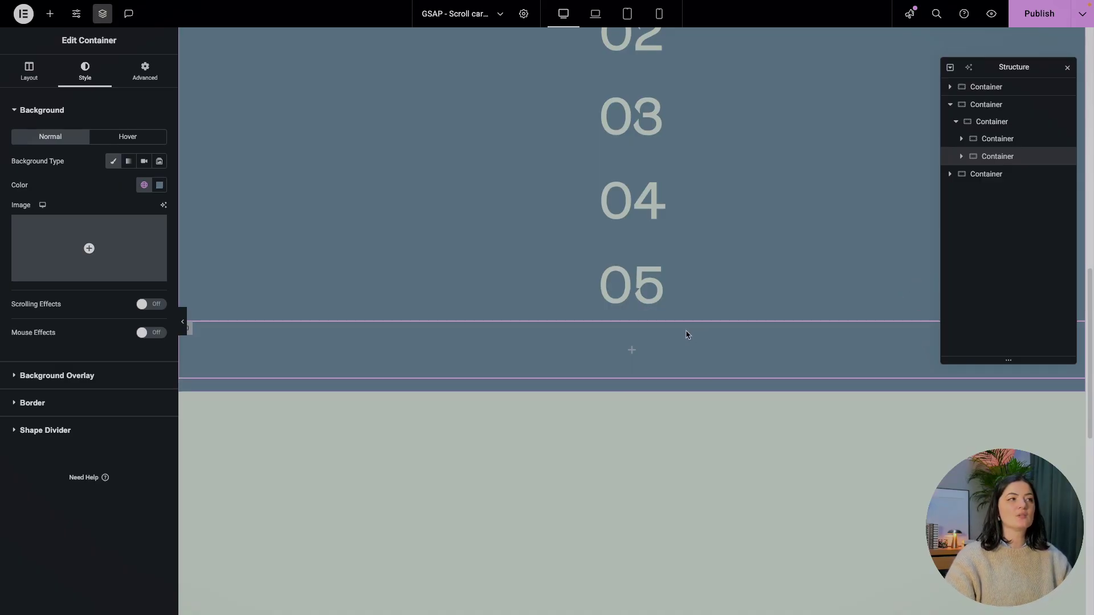
# Add a new container inside the cards container and give it the CSS class card.
pyautogui.click(963, 156)
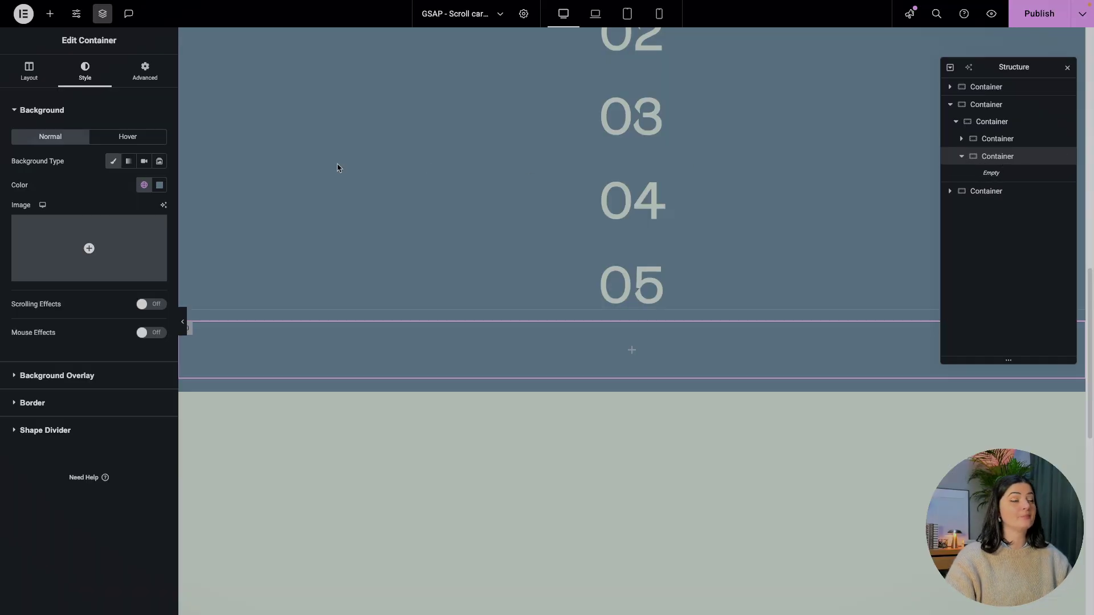
pyautogui.click(49, 13)
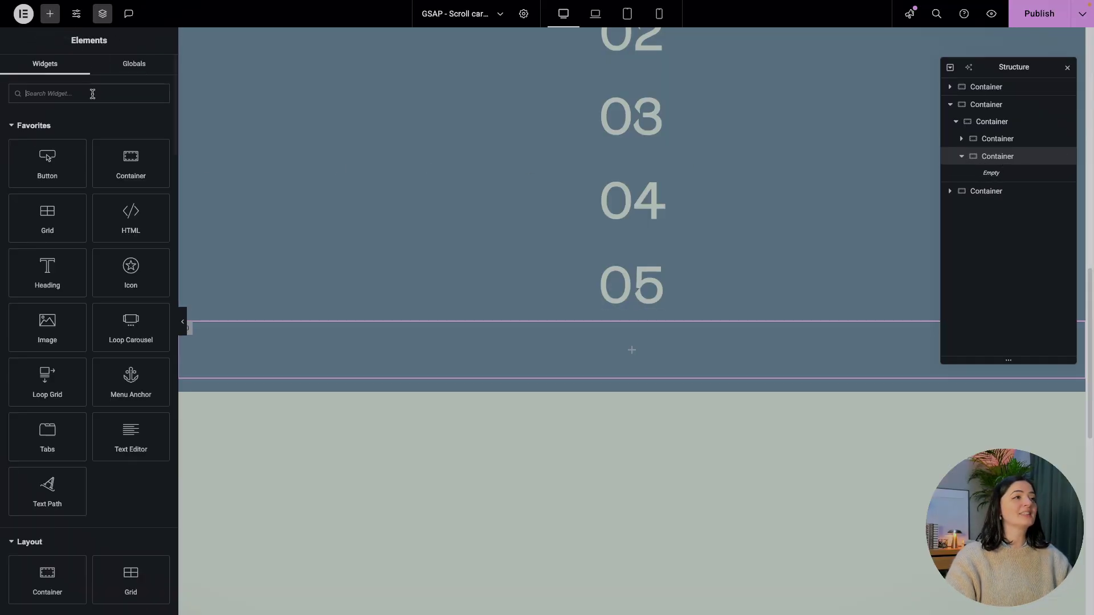
pyautogui.click(126, 162)
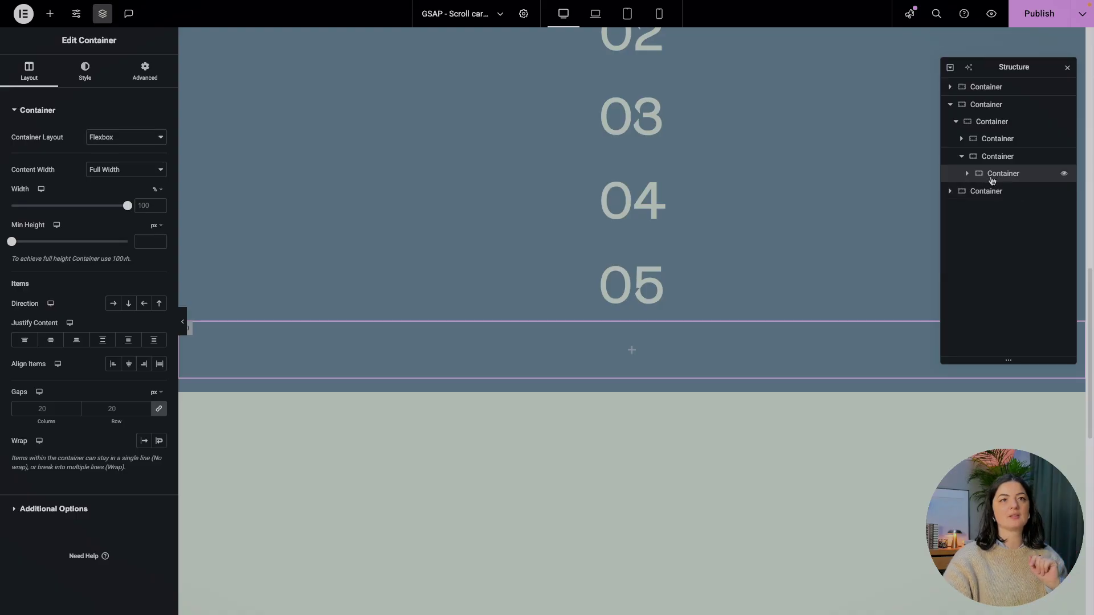
pyautogui.click(968, 174)
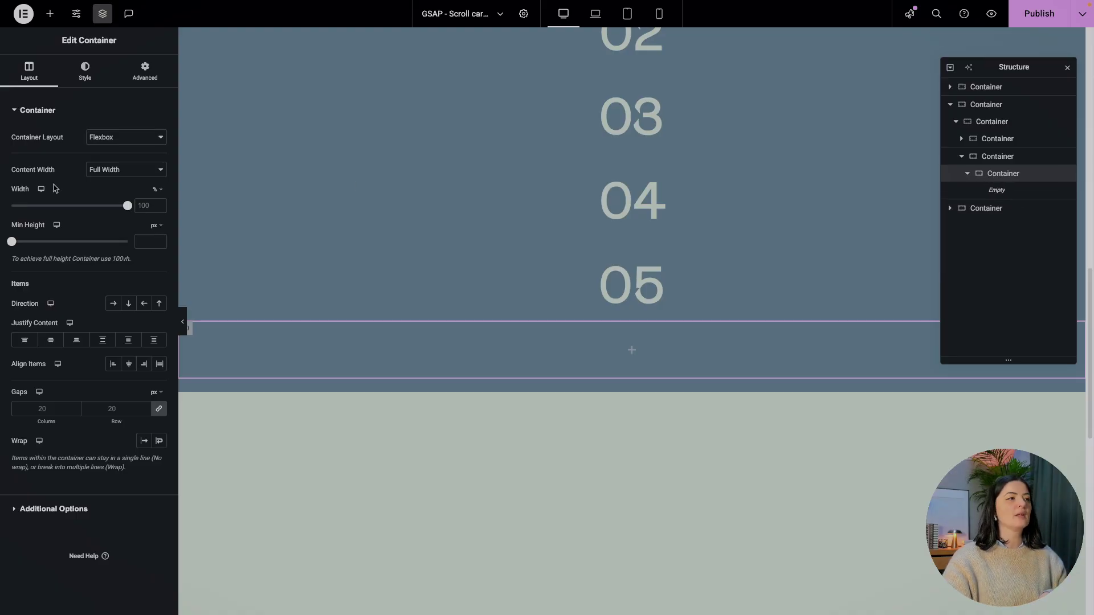
pyautogui.click(138, 71)
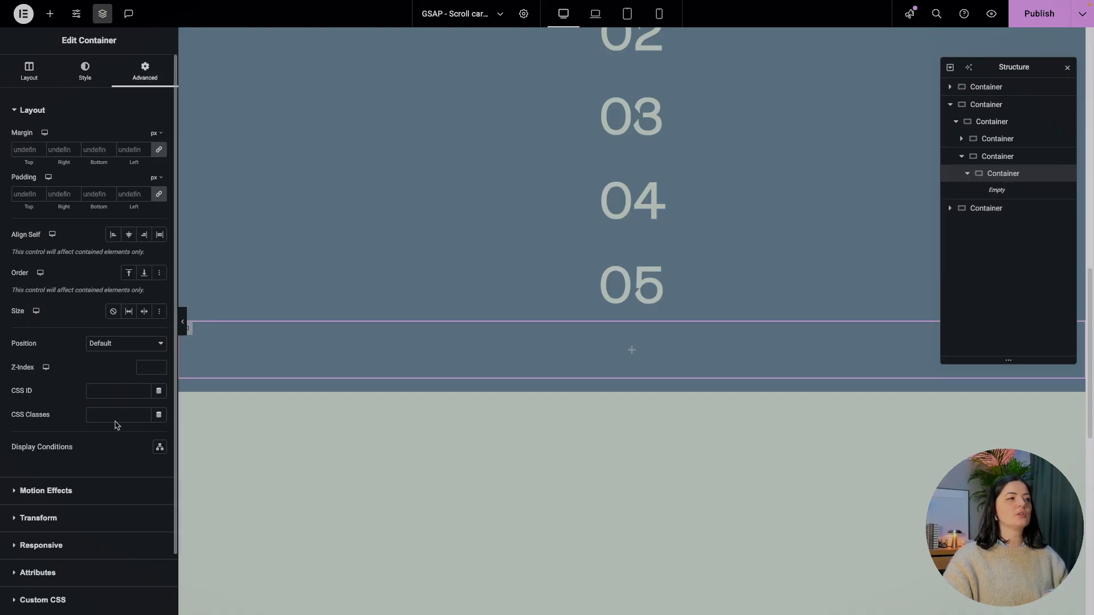
pyautogui.click(115, 419)
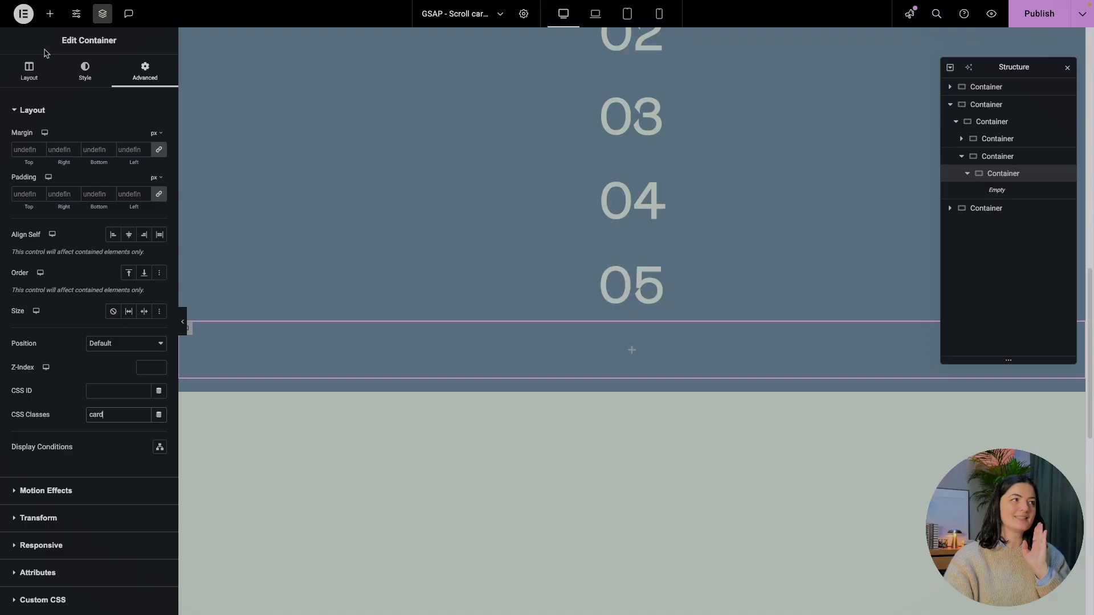
# Duplicate the card container, nest the copy inside the original and give the copy the CSS class card-img.
pyautogui.rightClick(1008, 174)
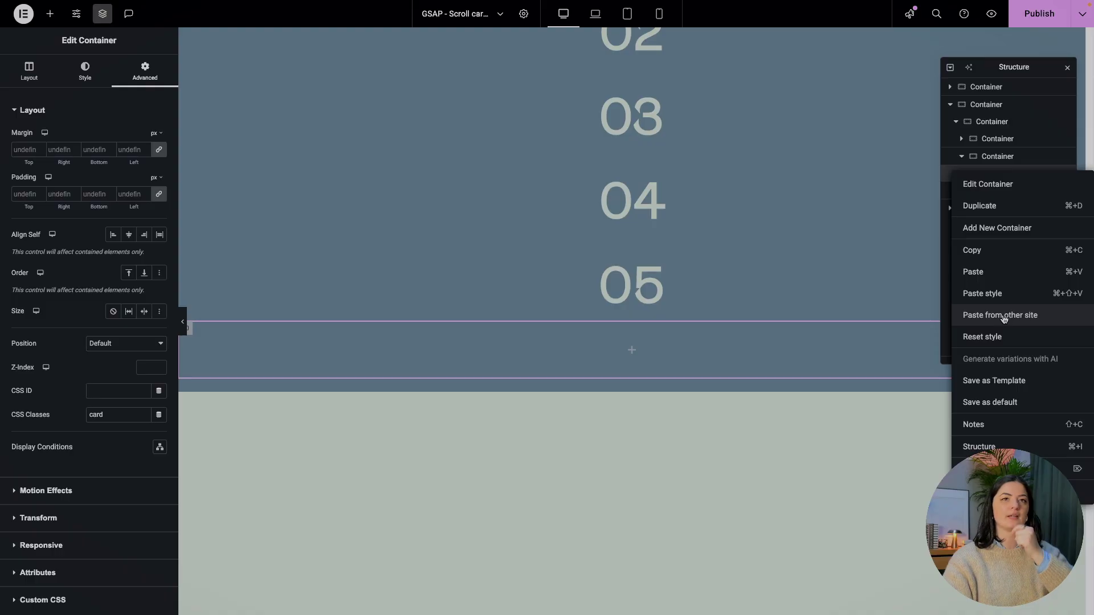
pyautogui.click(987, 207)
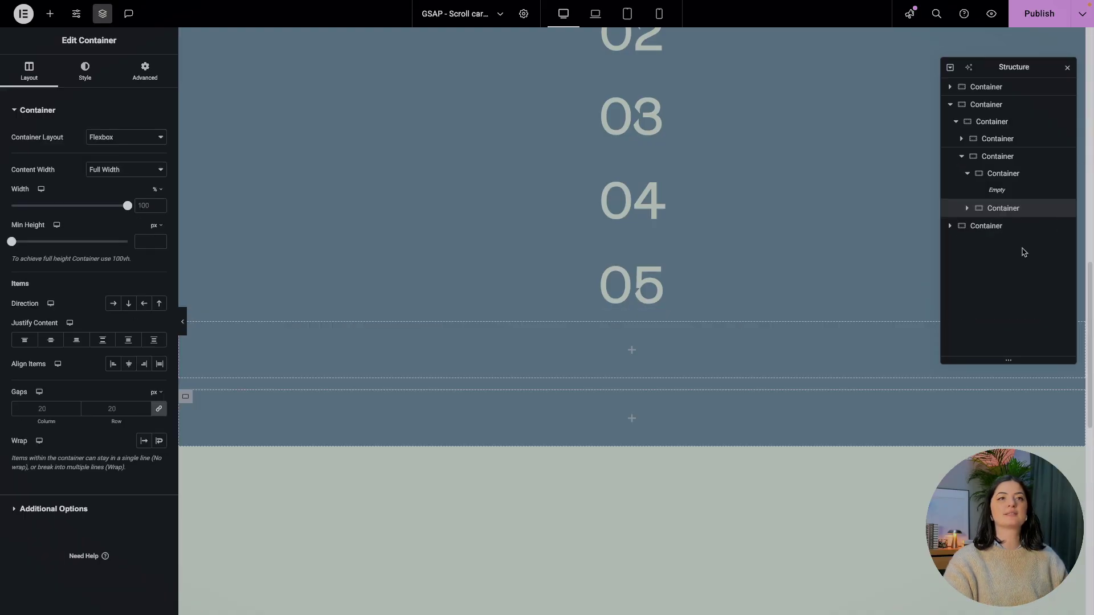
pyautogui.moveTo(1009, 209); pyautogui.dragTo(1015, 193)
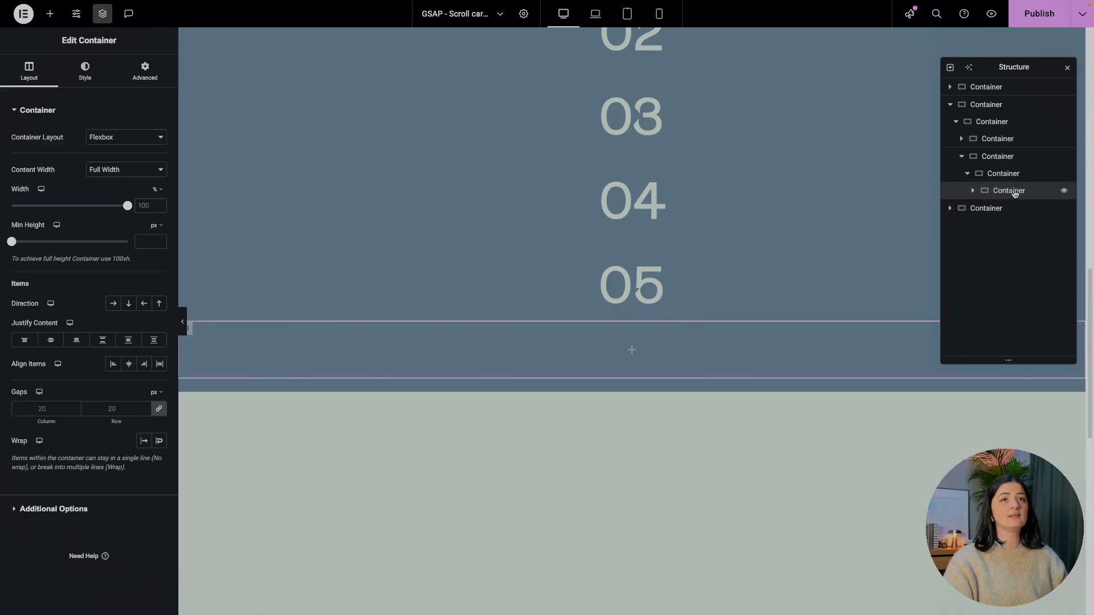
pyautogui.click(145, 78)
pyautogui.click(117, 416)
pyautogui.write('card')
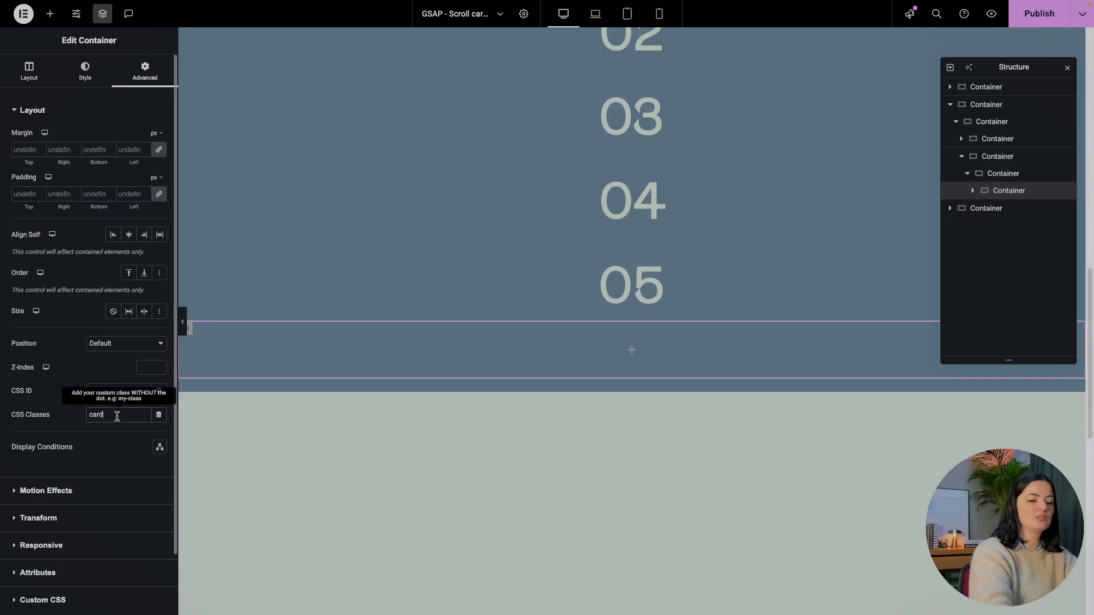
pyautogui.write('-img')
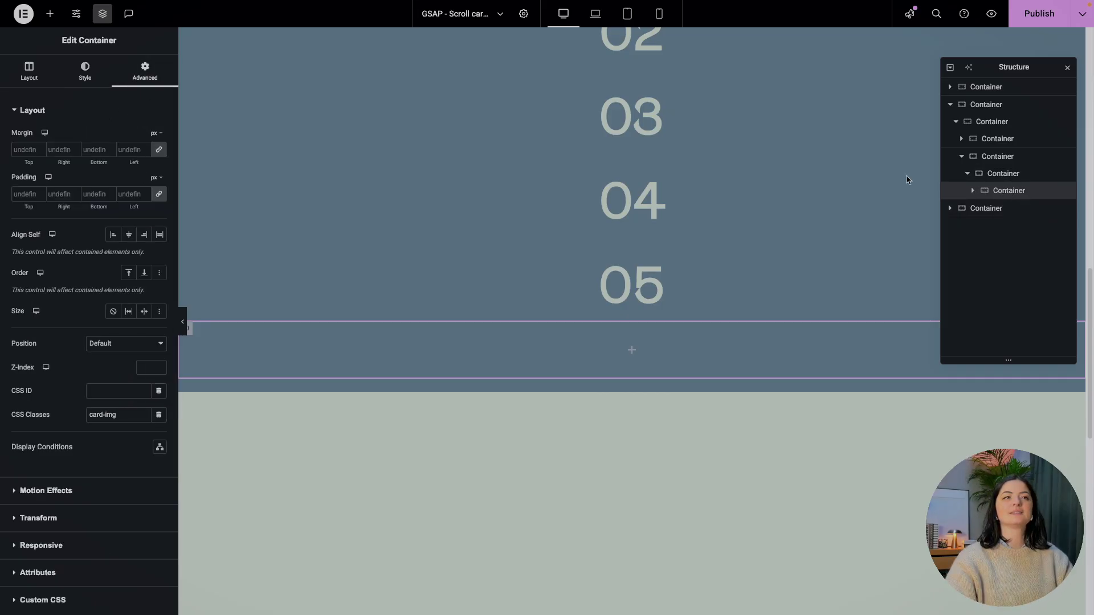
# Add an Image widget to the card-img container and insert 1713920305122.jpeg from the media library.
pyautogui.click(50, 13)
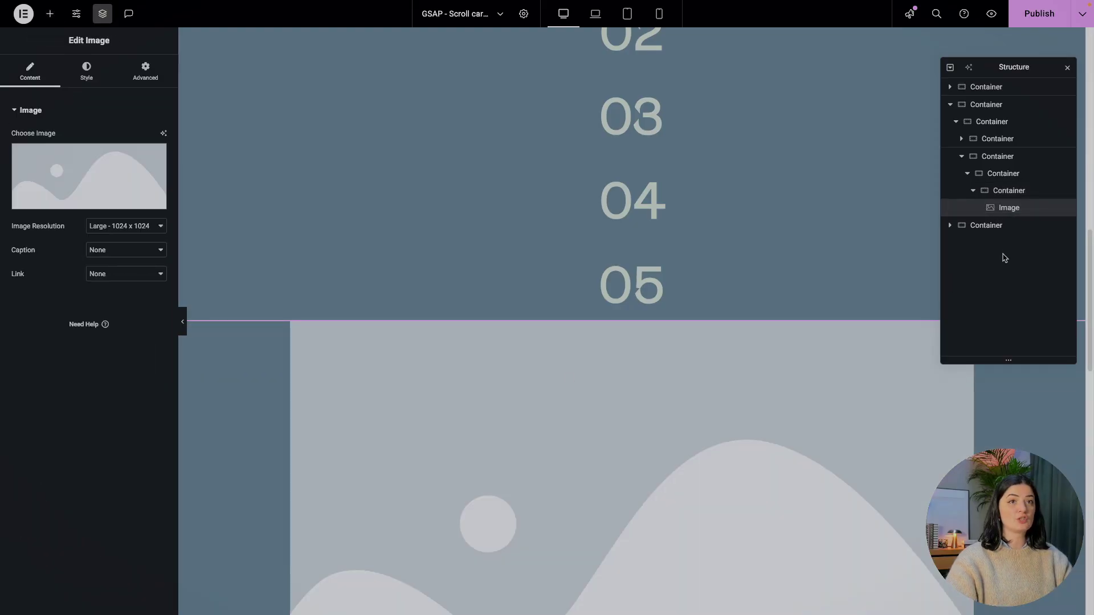
pyautogui.click(89, 176)
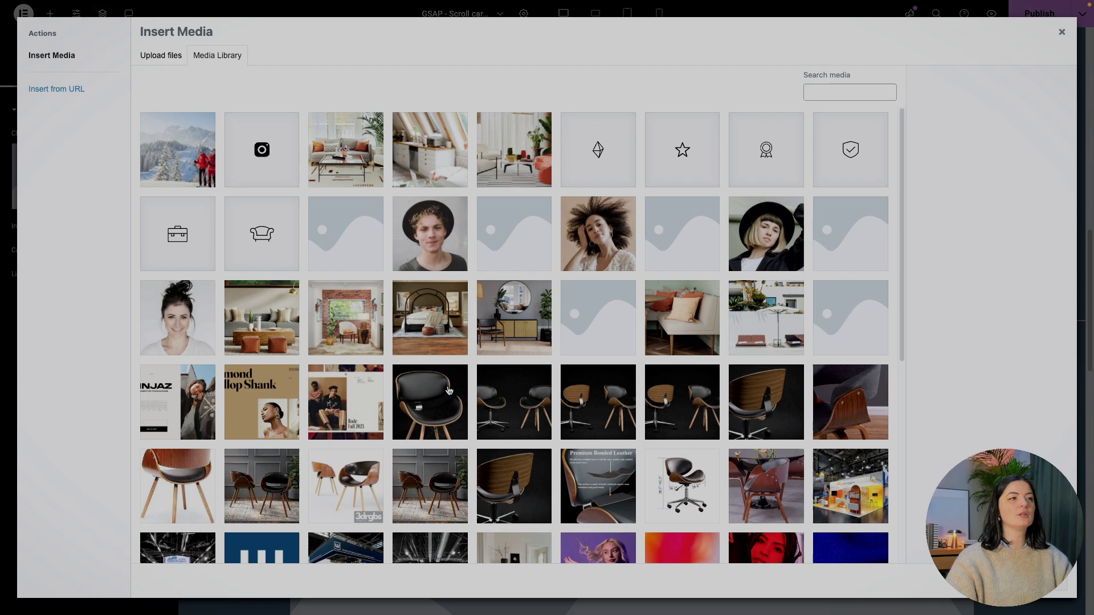
pyautogui.scroll(-5, 676, 433)
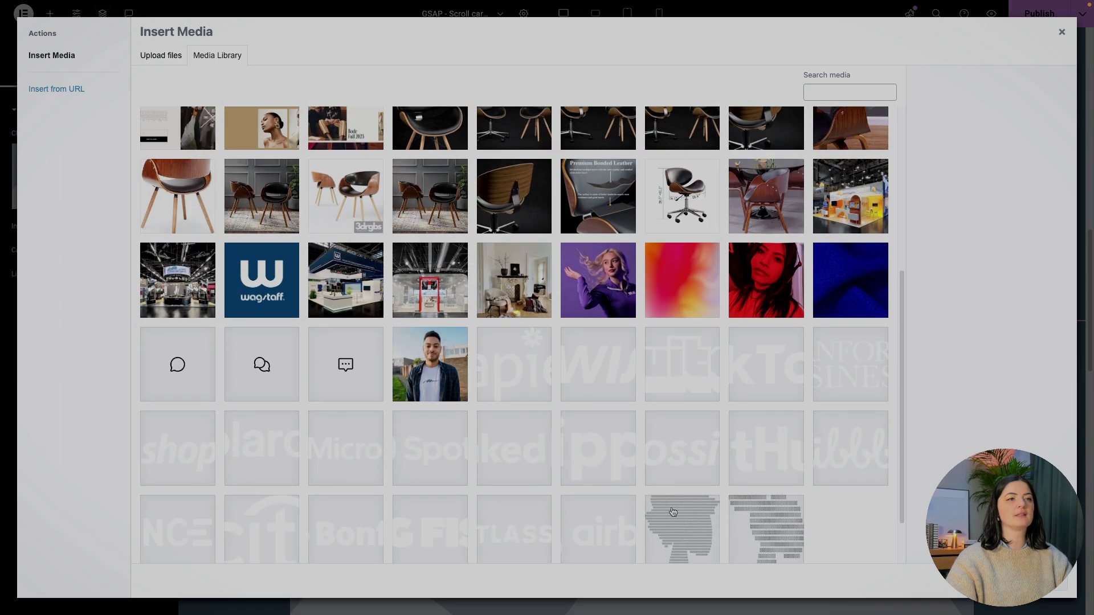
pyautogui.scroll(-2, 871, 506)
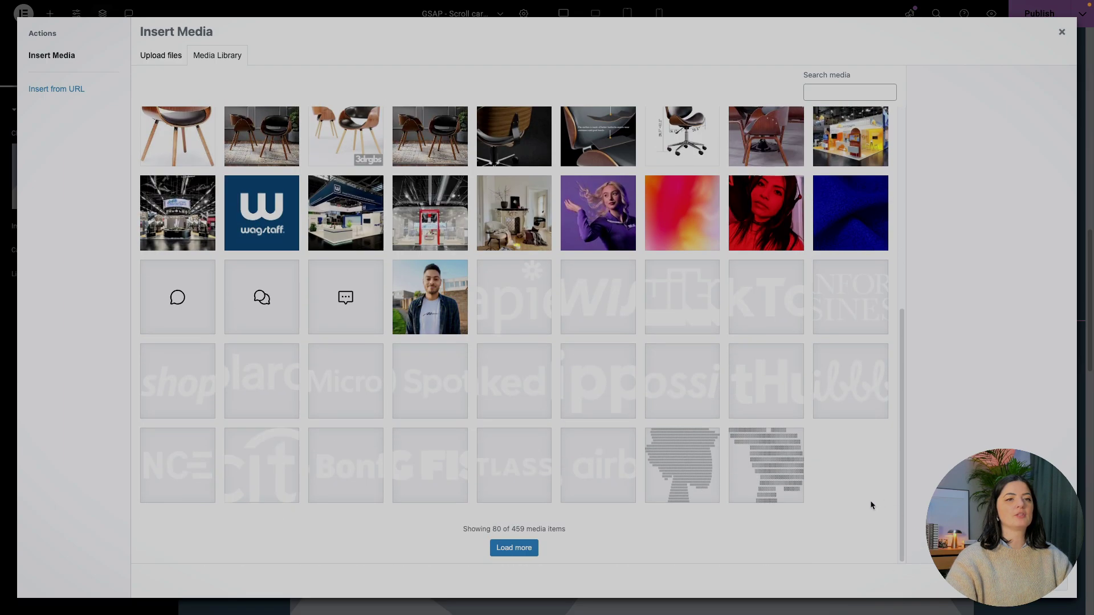
pyautogui.click(513, 547)
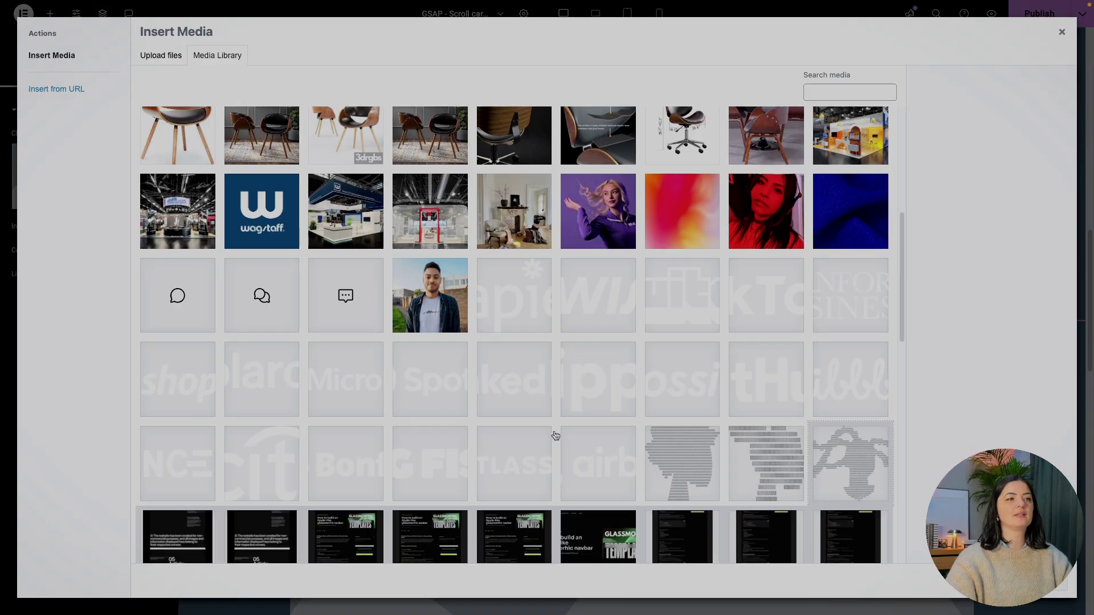
pyautogui.scroll(-8, 554, 435)
pyautogui.click(359, 369)
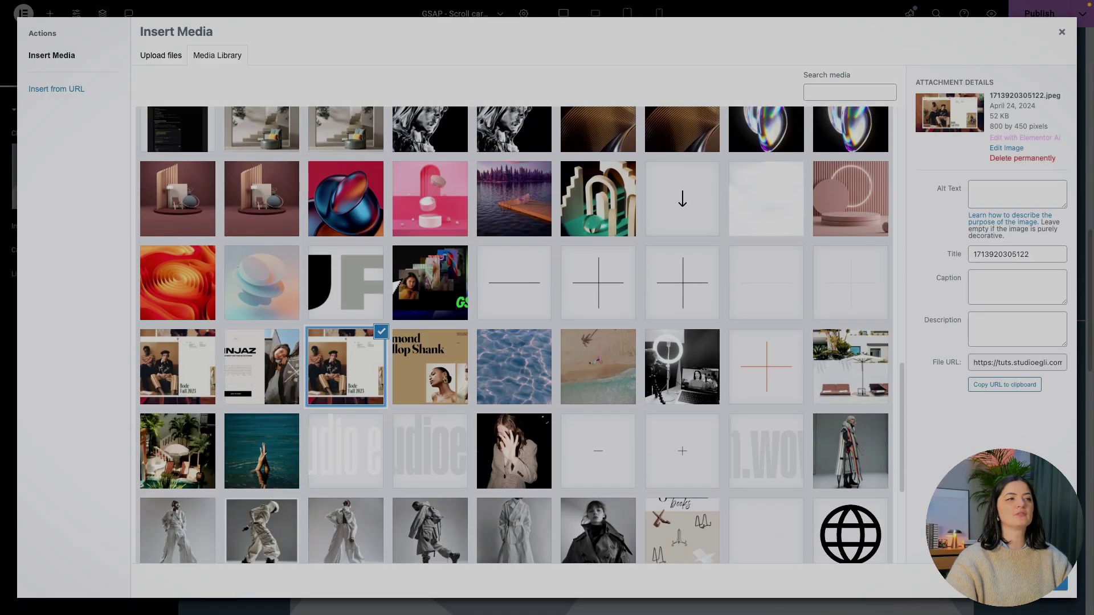
pyautogui.click(1059, 585)
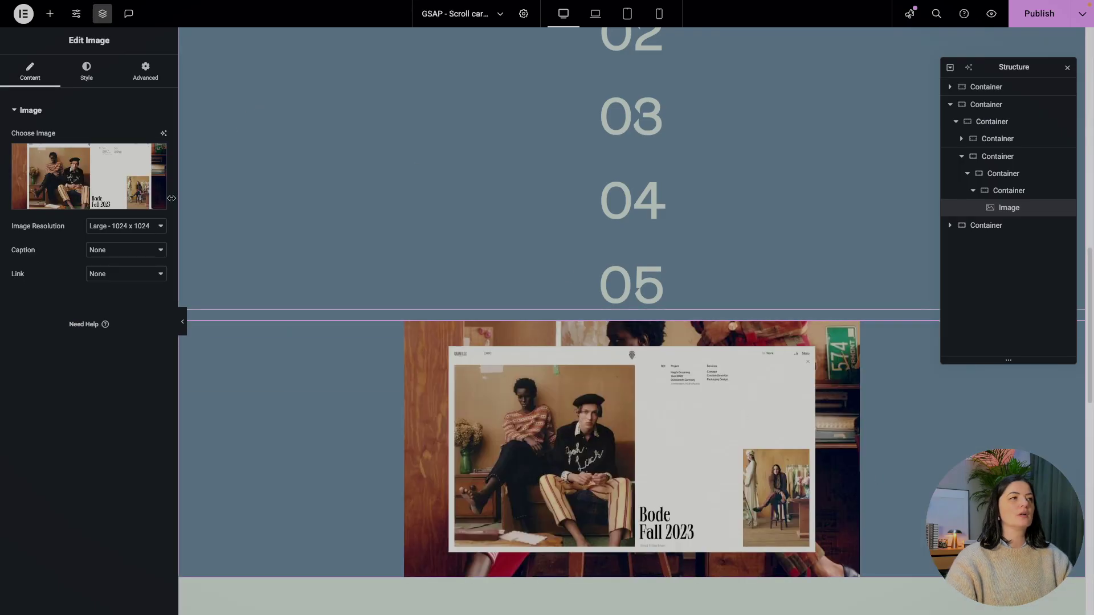
# Set the card image's resolution to Full and its width to 100%.
pyautogui.click(132, 226)
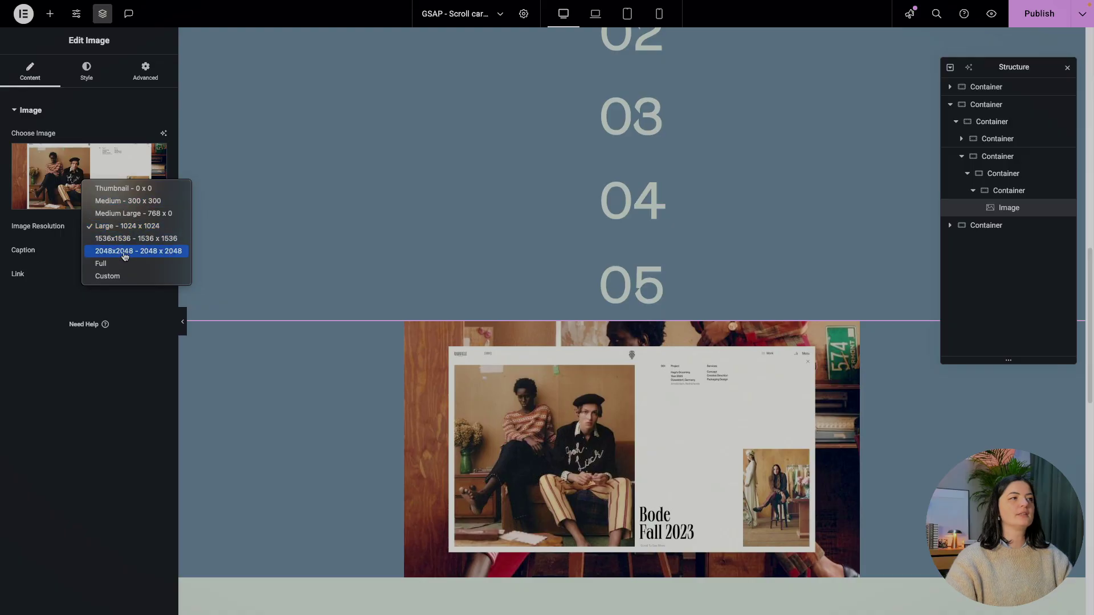
pyautogui.click(101, 264)
pyautogui.click(87, 71)
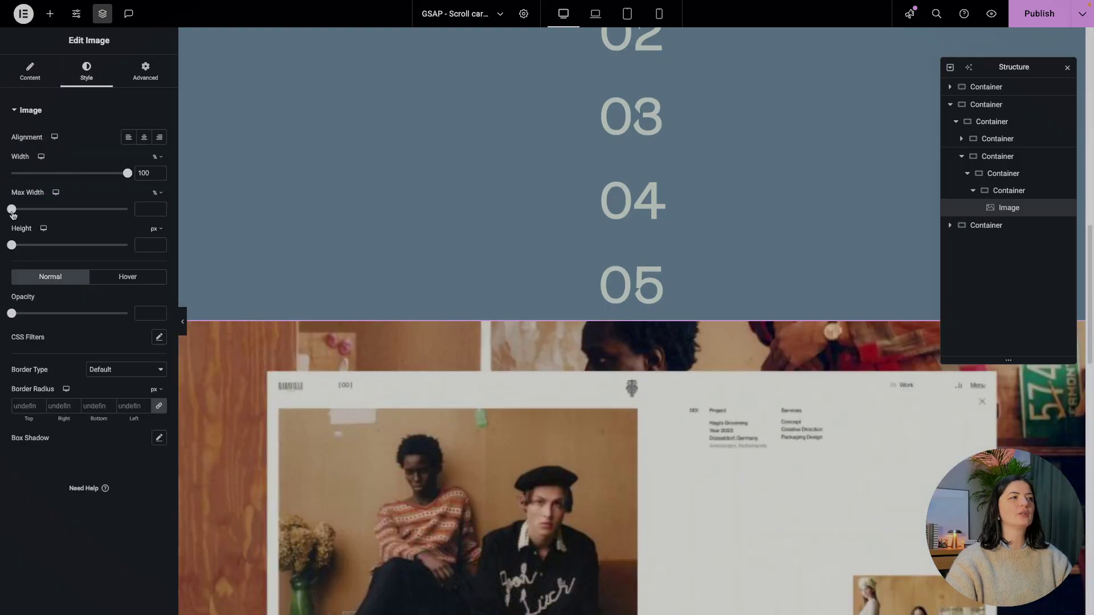
# Set the card image's max width and height to 100% and its object fit to Cover.
pyautogui.moveTo(11, 210); pyautogui.dragTo(128, 209)
pyautogui.click(157, 229)
pyautogui.click(155, 244)
pyautogui.click(131, 269)
pyautogui.click(104, 293)
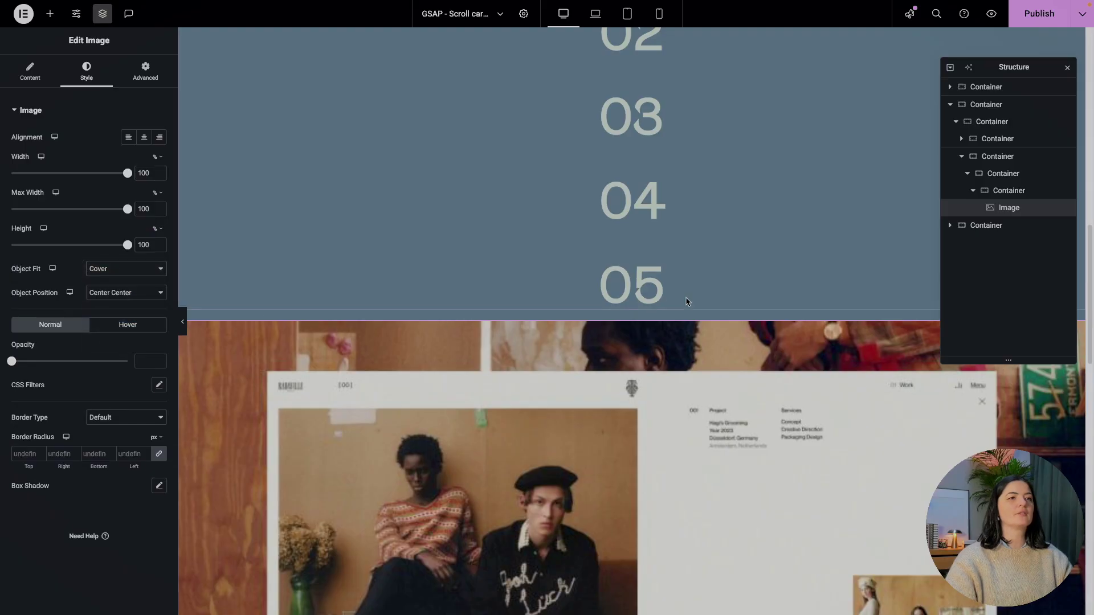
pyautogui.click(145, 71)
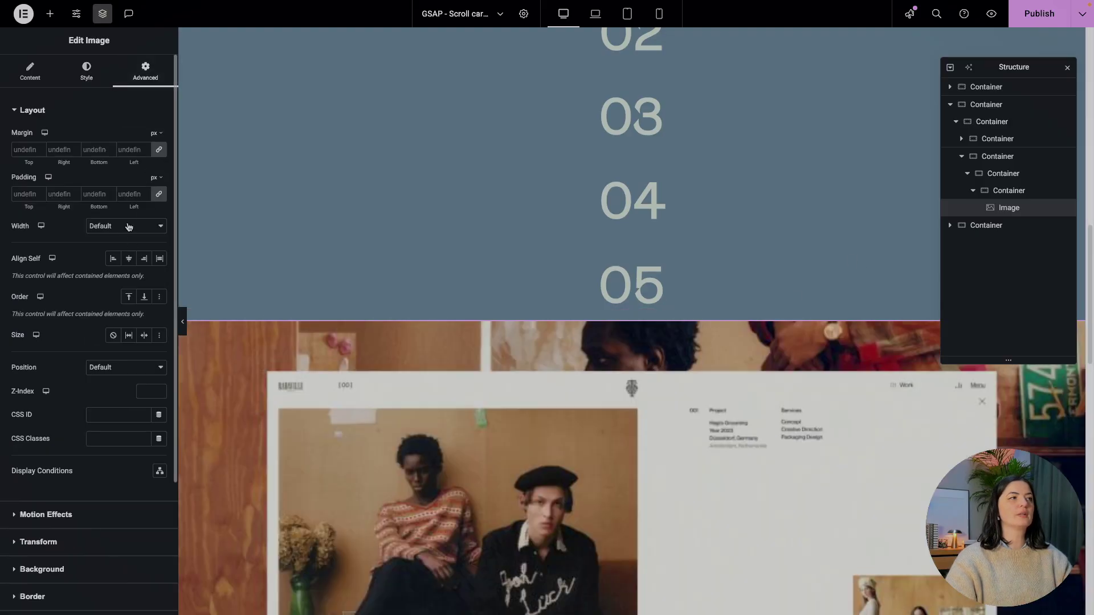
# Duplicate the card-img container inside the card and delete the image from the copy.
pyautogui.click(989, 190)
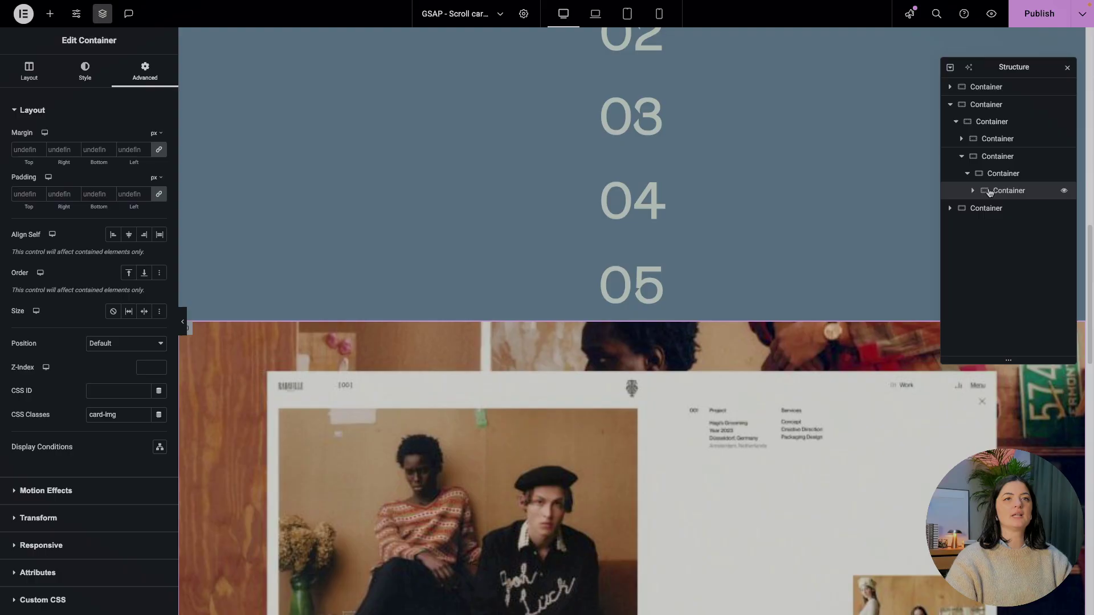
pyautogui.rightClick(989, 191)
pyautogui.click(989, 227)
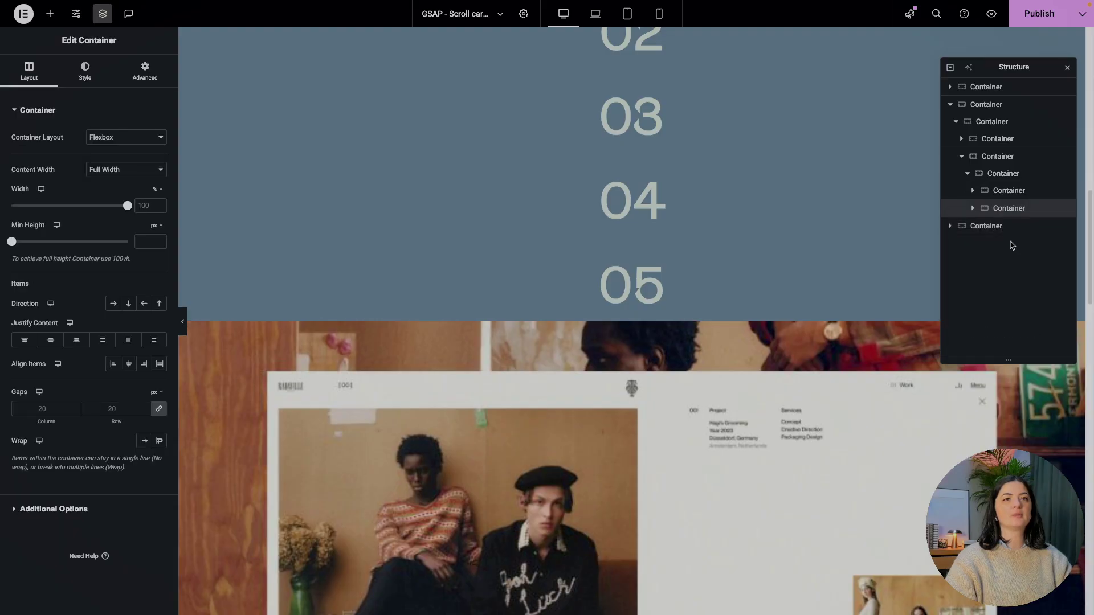
pyautogui.click(973, 208)
pyautogui.click(996, 226)
pyautogui.rightClick(996, 226)
pyautogui.click(976, 432)
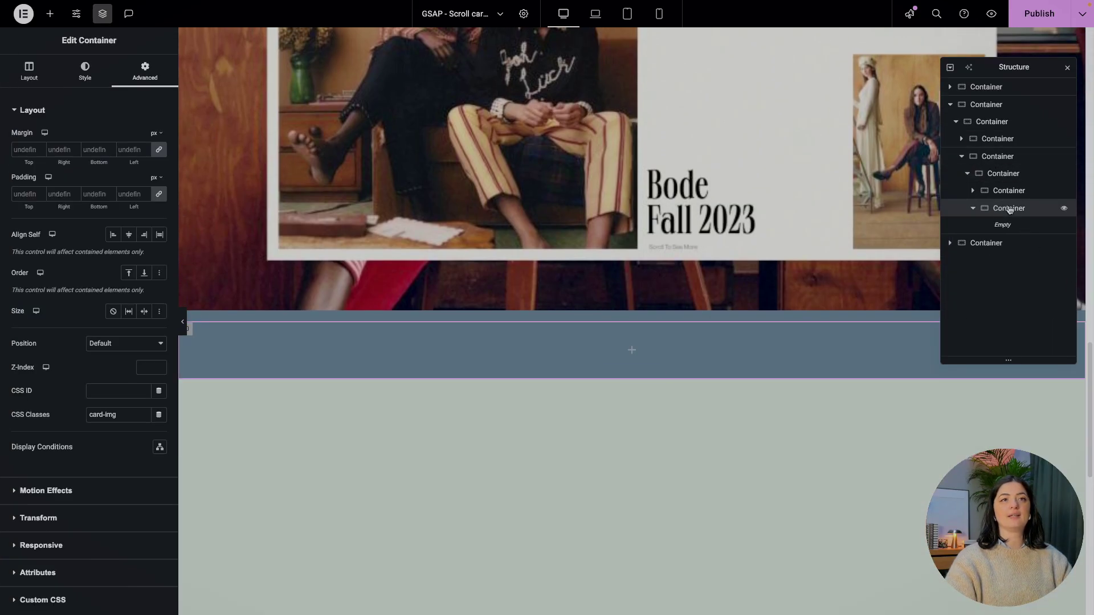
# Add a Heading widget to the empty container copy and set its HTML tag to p.
pyautogui.click(49, 14)
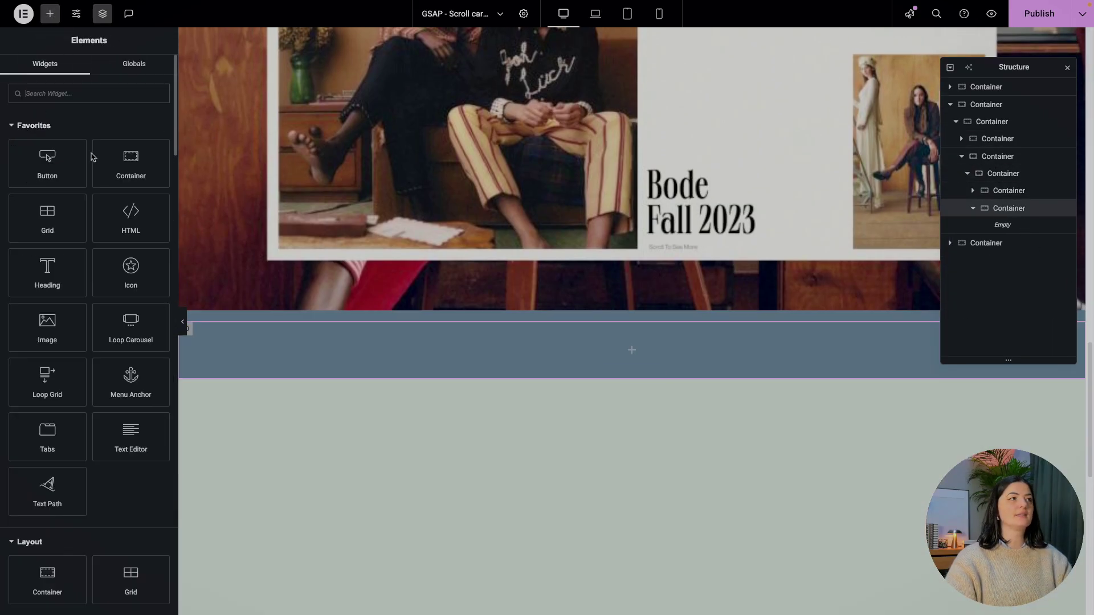
pyautogui.moveTo(47, 279); pyautogui.dragTo(179, 312)
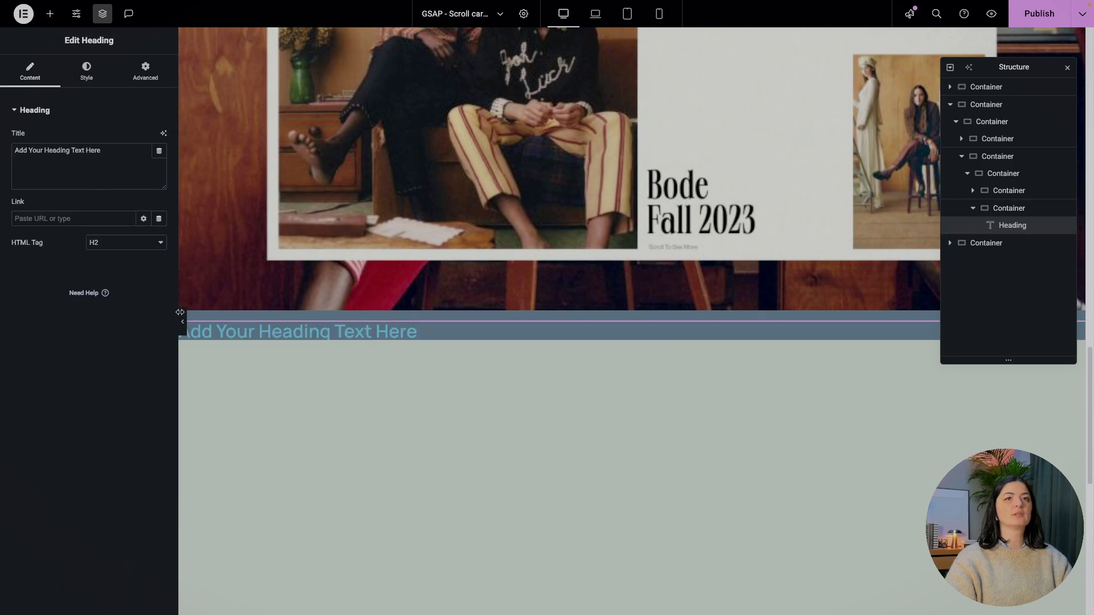
pyautogui.click(106, 245)
pyautogui.click(96, 328)
# Replace the heading's title with "Some variations might include rice vinegar for a slight tang, but it's not a standard ingredient.".
pyautogui.doubleClick(90, 151)
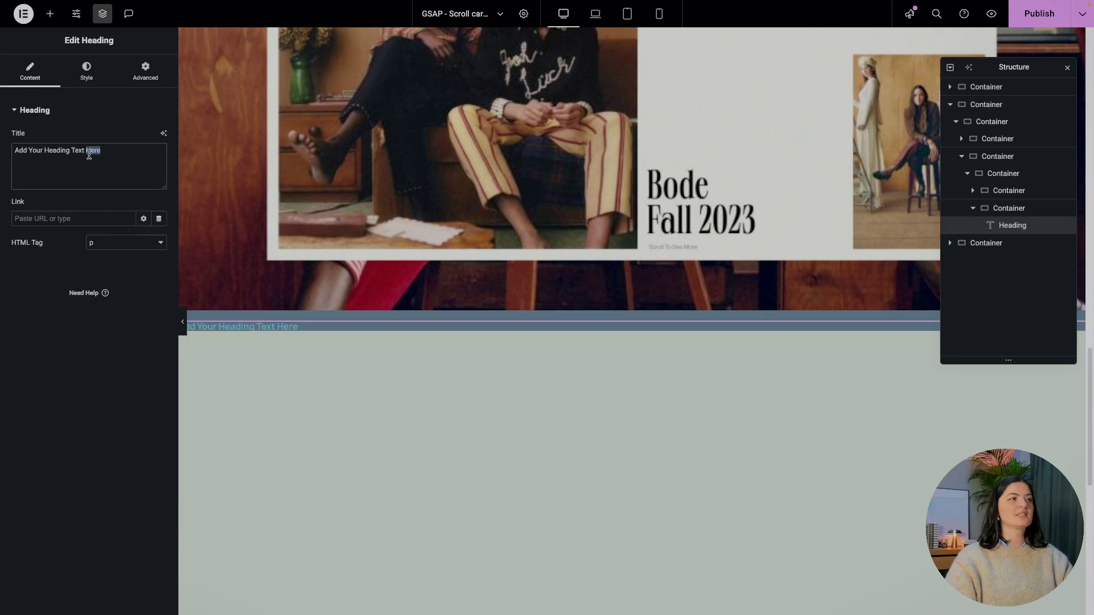
pyautogui.hotkey('ctrl', 'a')
pyautogui.write("Some variations might include rice vinegar for a slight tang, but it's not a standard ingredient.")
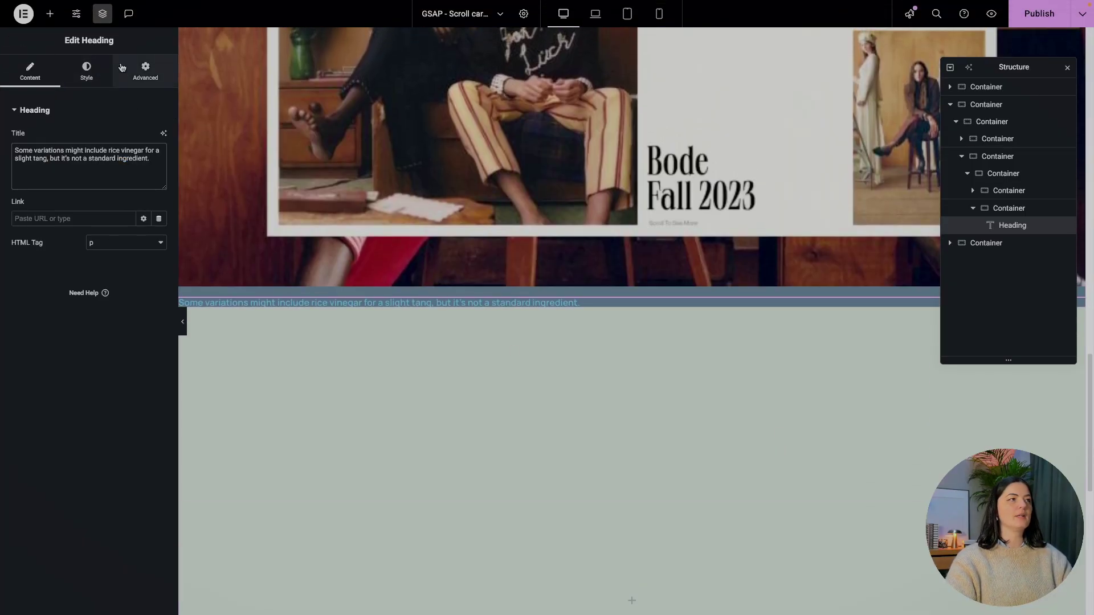
# Set the card heading's font family to Absans-Regular in its typography settings.
pyautogui.click(86, 71)
pyautogui.click(159, 170)
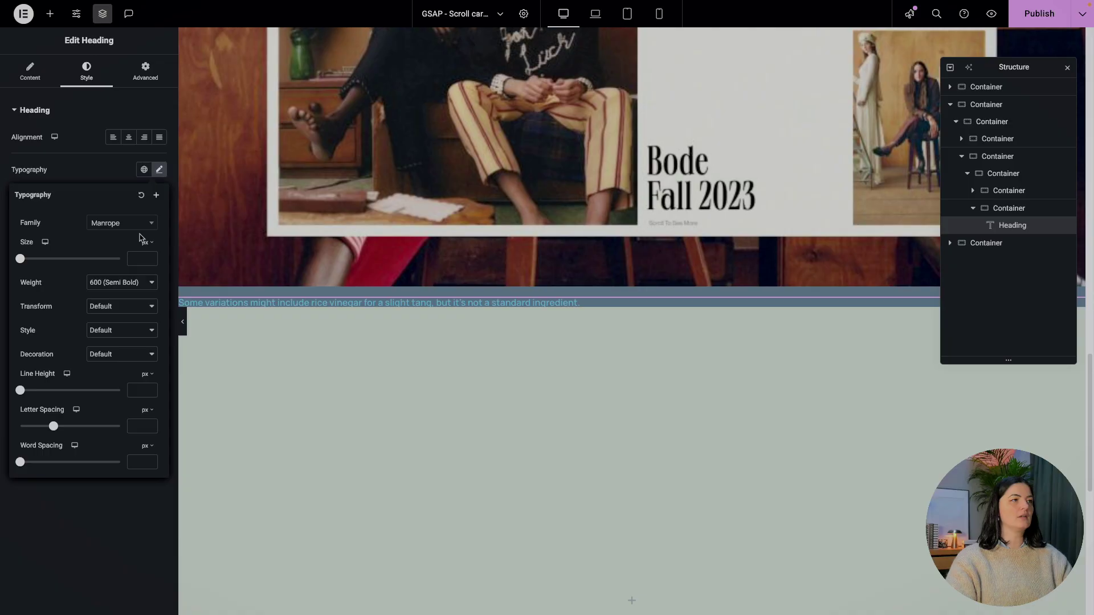
pyautogui.click(137, 221)
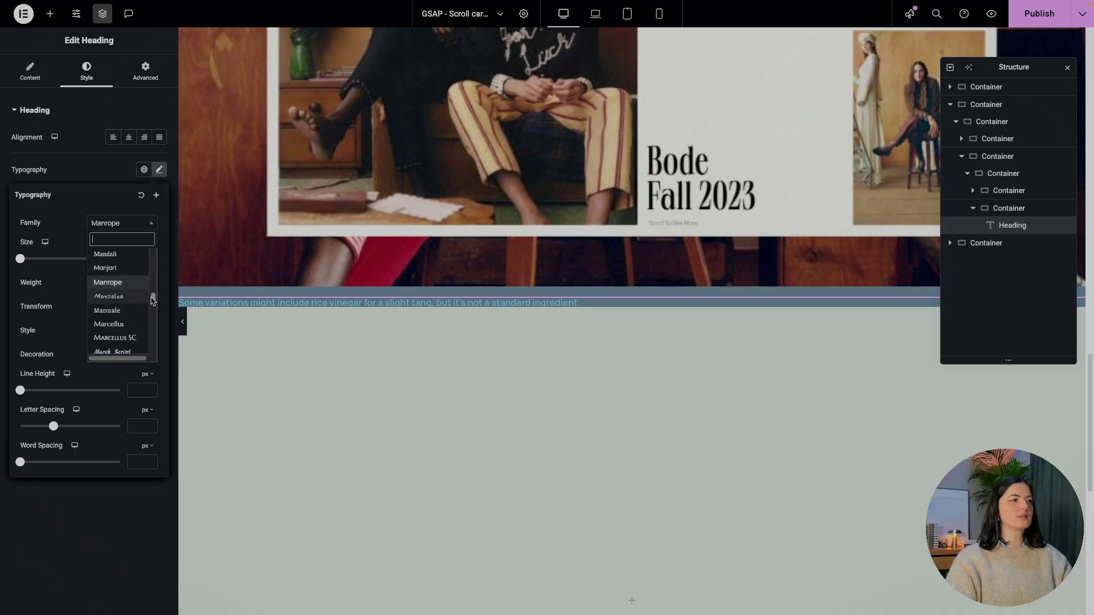
pyautogui.moveTo(152, 300); pyautogui.dragTo(152, 251)
pyautogui.click(114, 310)
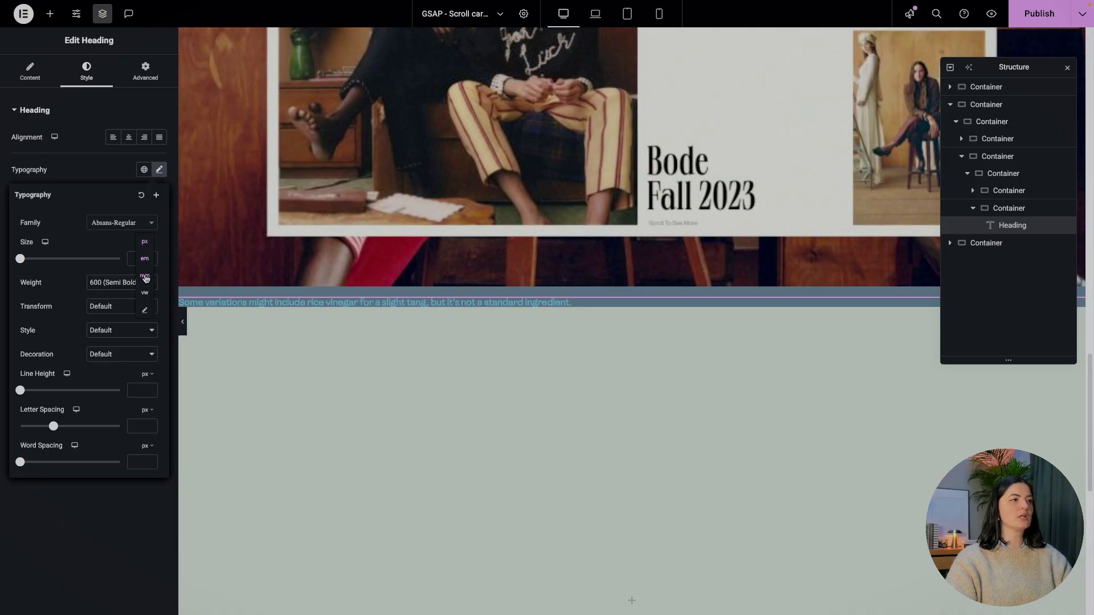
# Set the card heading's font size to 1.1 rem and its weight to 500 (Medium).
pyautogui.click(145, 277)
pyautogui.click(135, 259)
pyautogui.write('1')
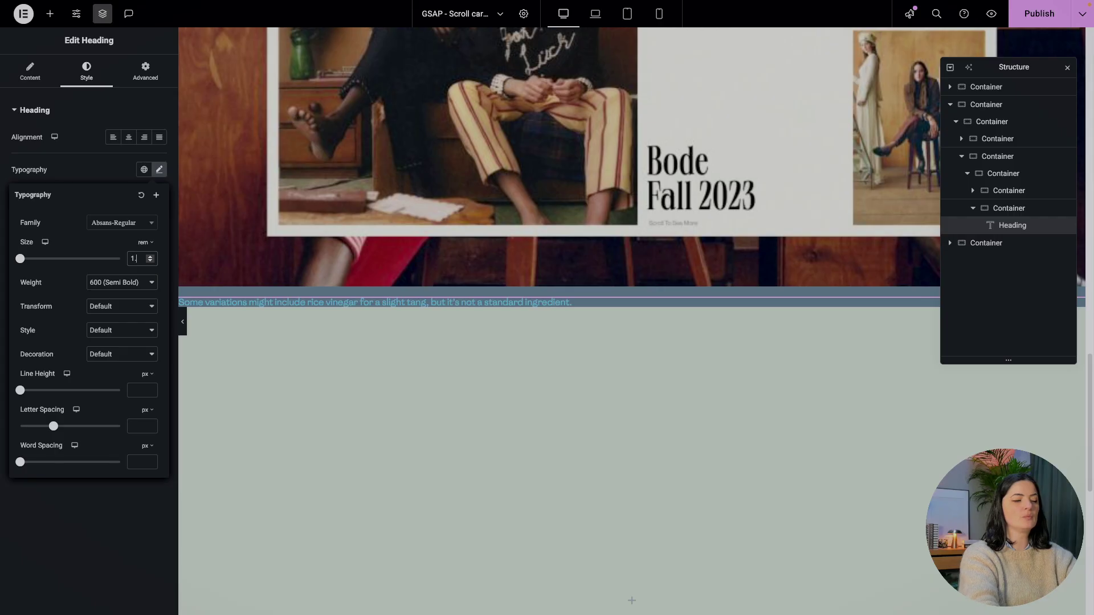
pyautogui.write('.1')
pyautogui.click(125, 283)
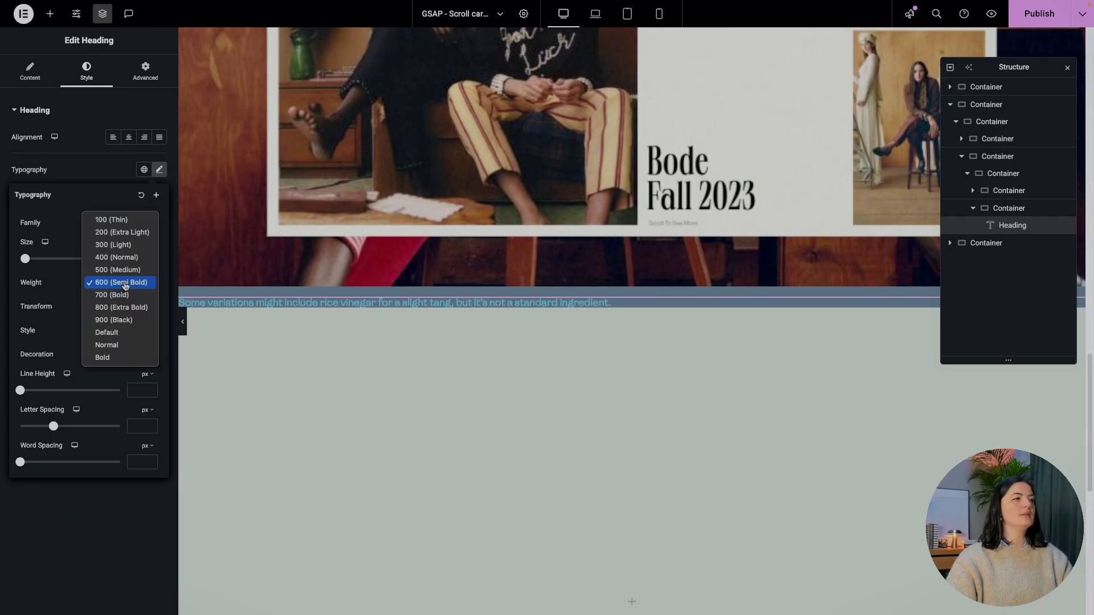
pyautogui.click(120, 258)
pyautogui.click(120, 264)
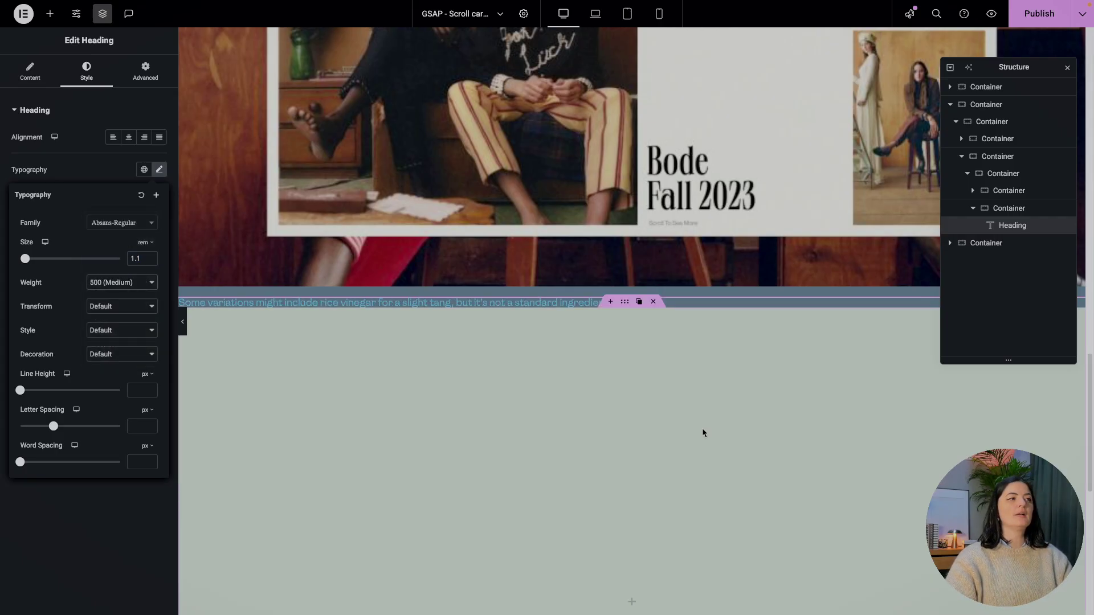
# Check the card container and its nested containers in the structure, and publish the page changes.
pyautogui.click(976, 210)
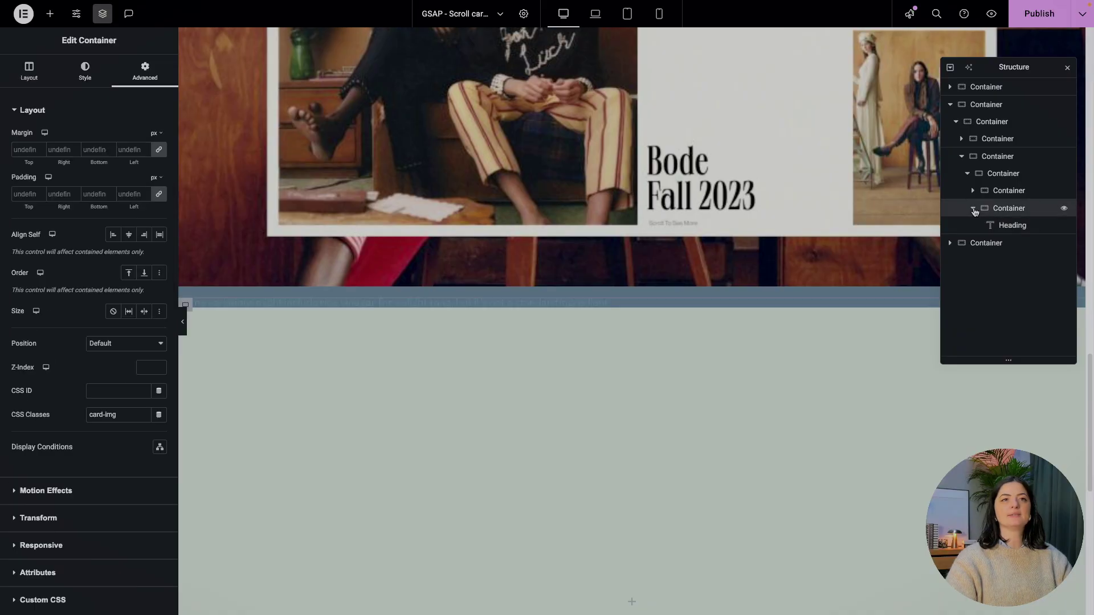
pyautogui.click(973, 209)
pyautogui.click(994, 174)
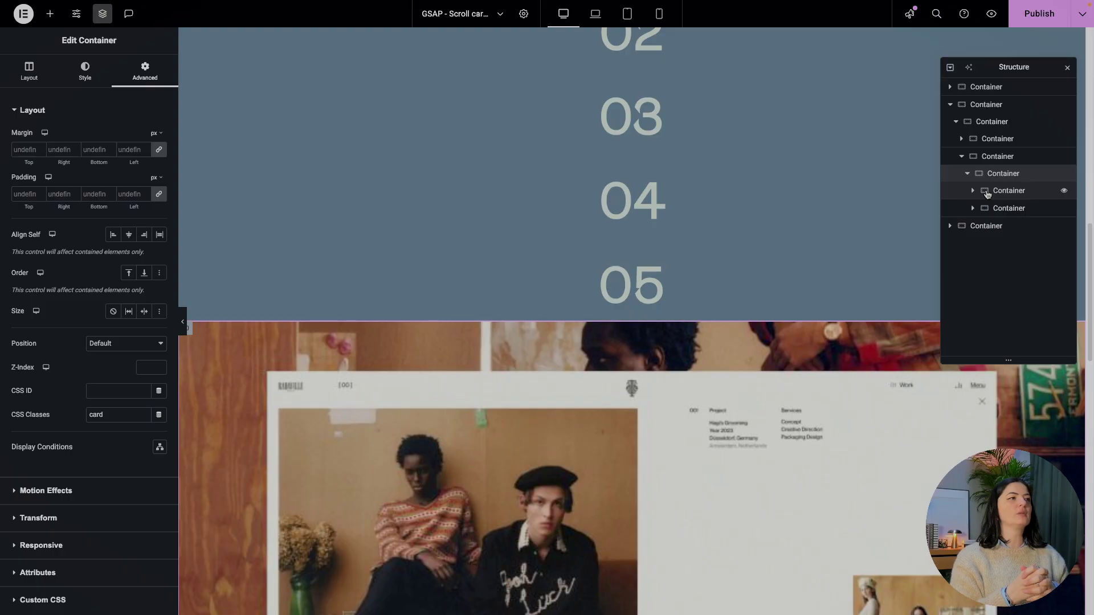
pyautogui.click(987, 195)
pyautogui.click(1048, 17)
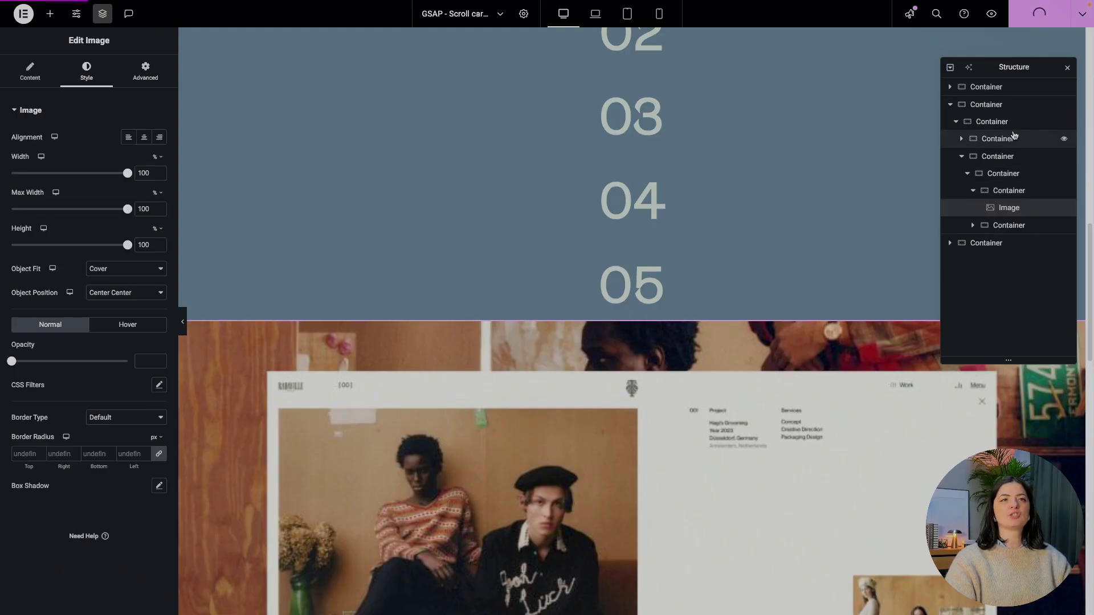
# Duplicate the finished card container four times within the cards container.
pyautogui.click(967, 174)
pyautogui.click(998, 175)
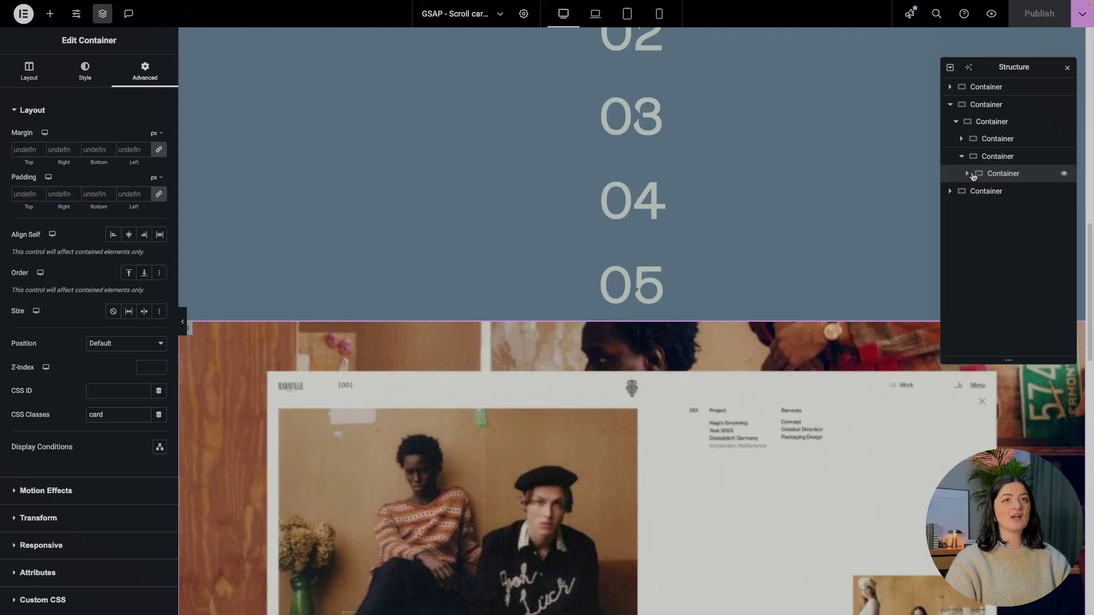
pyautogui.click(968, 174)
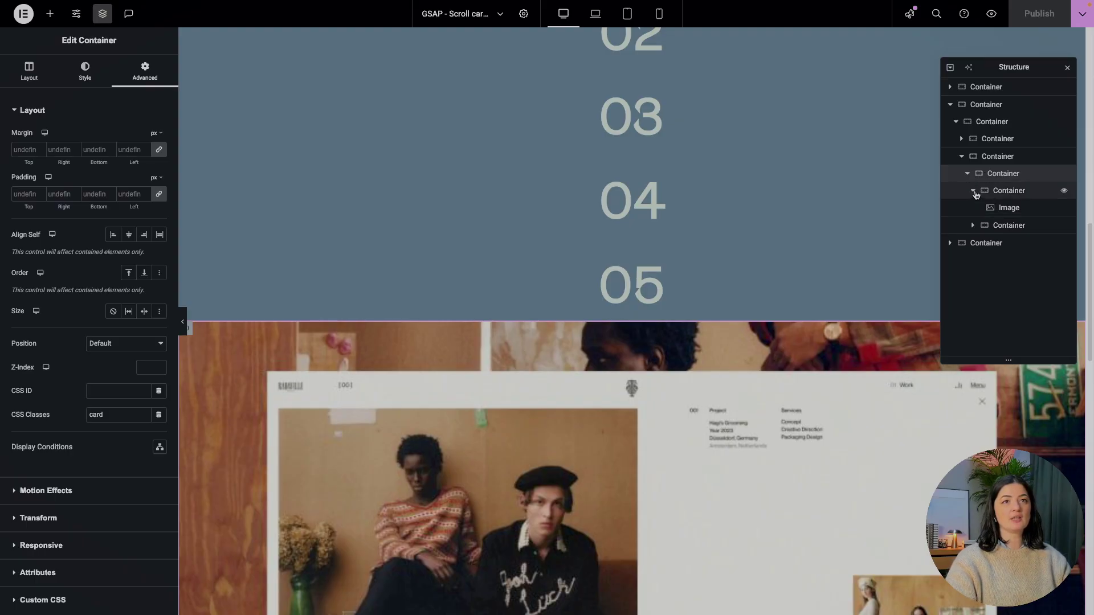
pyautogui.click(974, 193)
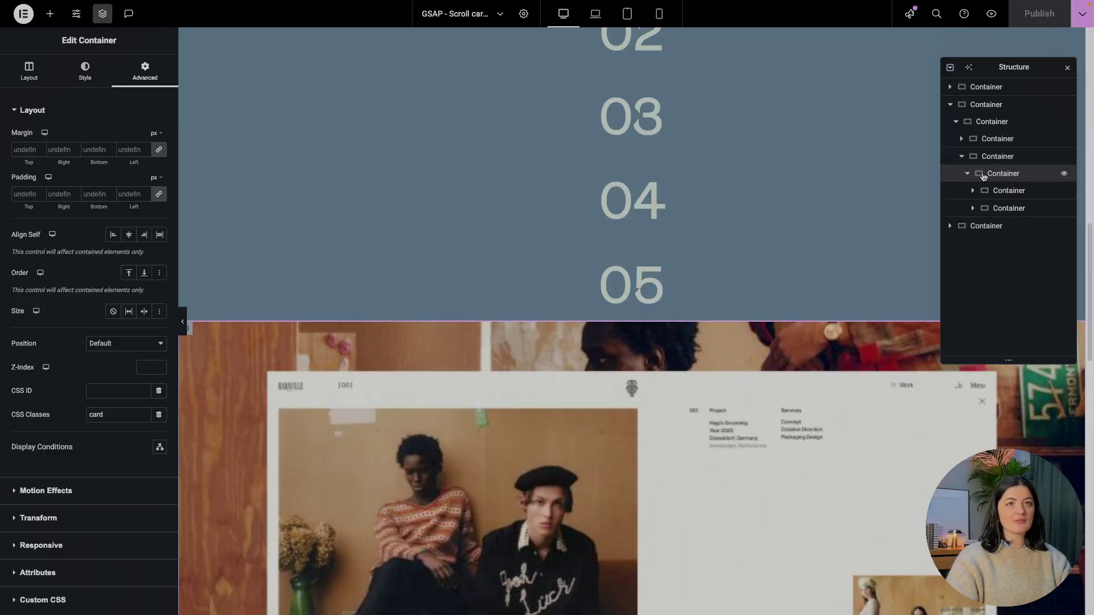
pyautogui.click(968, 174)
pyautogui.rightClick(969, 174)
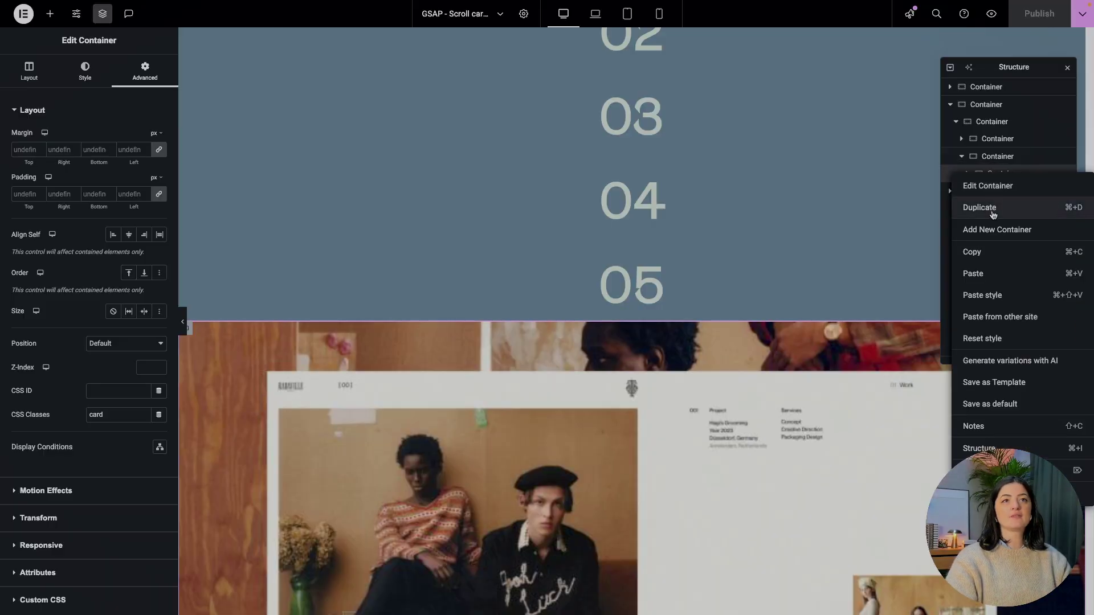
pyautogui.click(993, 208)
pyautogui.rightClick(993, 191)
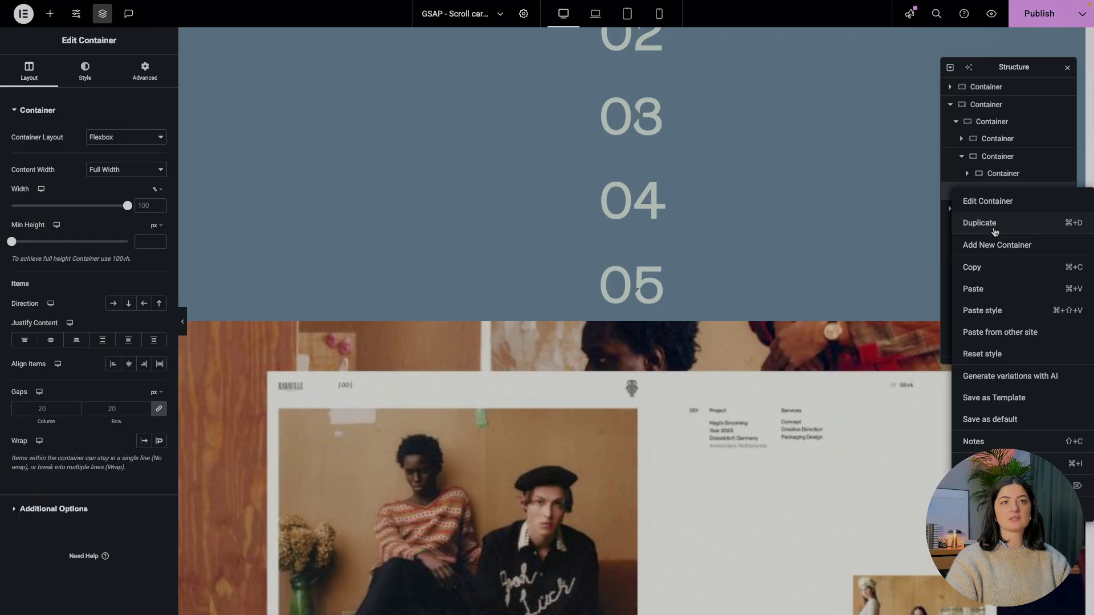
pyautogui.click(994, 230)
pyautogui.rightClick(1007, 209)
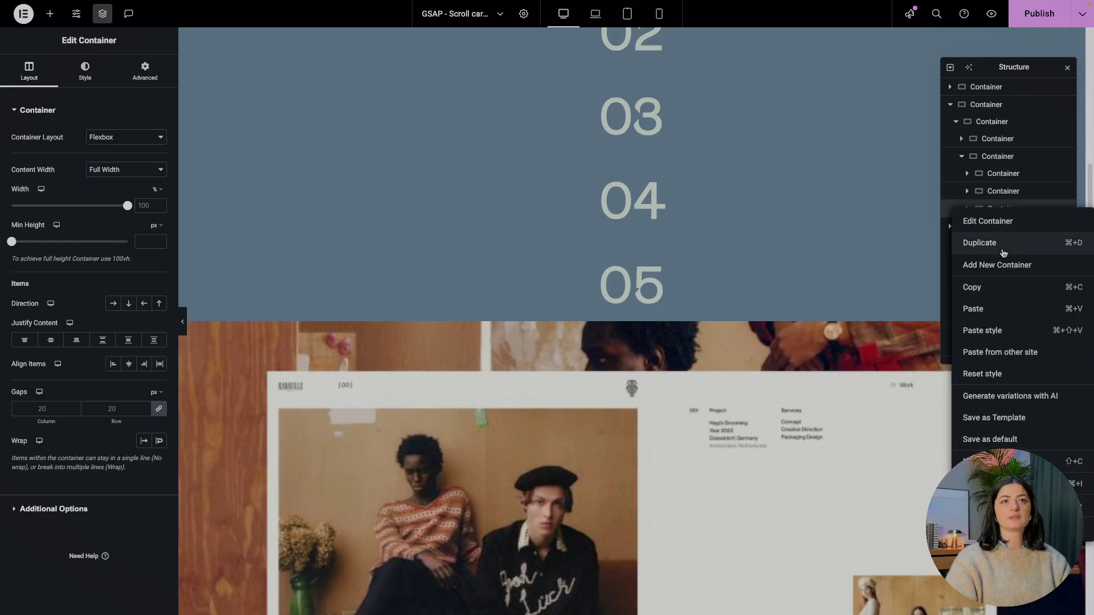
pyautogui.click(1004, 242)
pyautogui.rightClick(1005, 226)
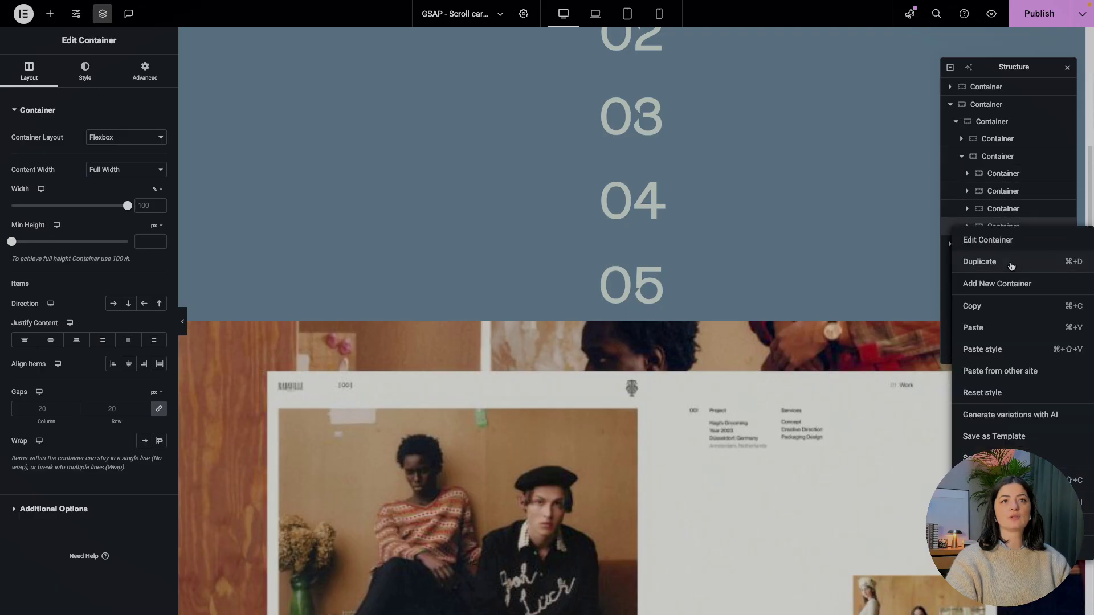
pyautogui.click(1009, 265)
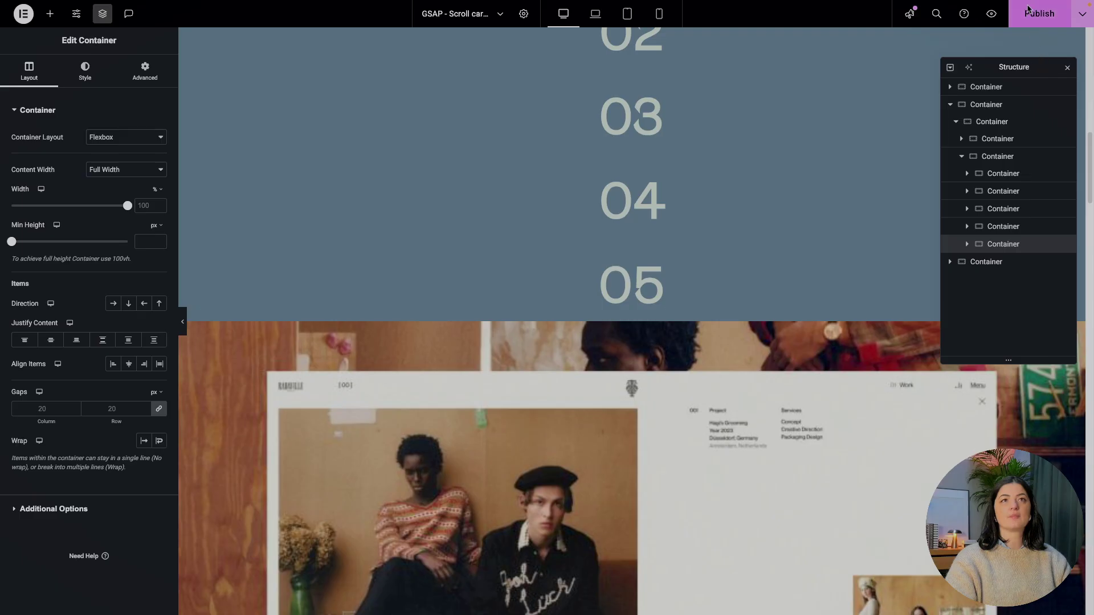
pyautogui.scroll(-10, 734, 416)
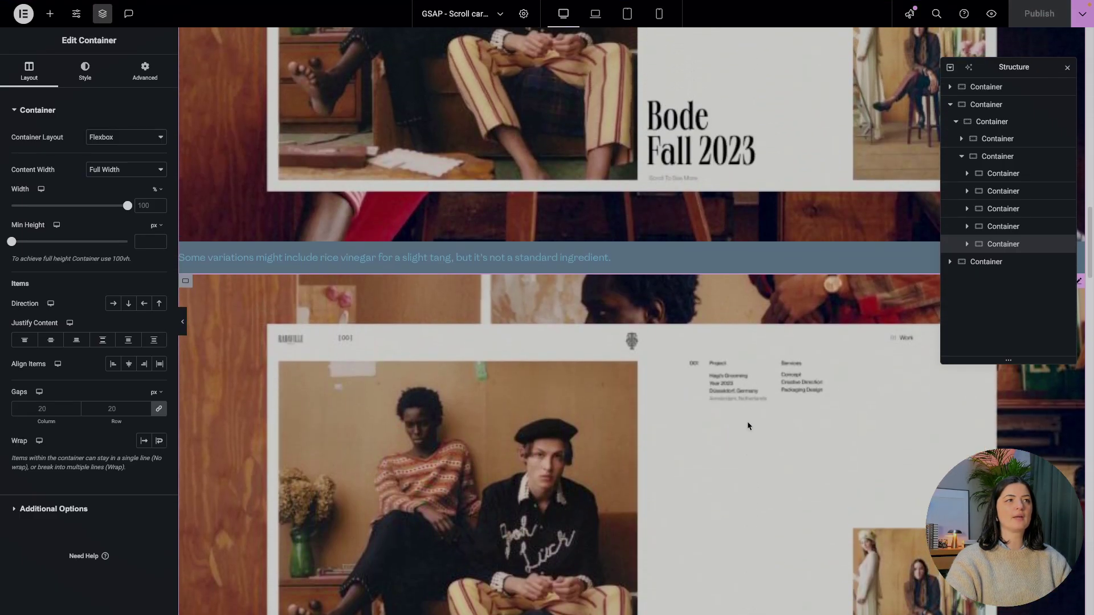
# Paste the prepared styles for img, section, .cards and .card into the section container's custom CSS and save the page.
pyautogui.click(973, 106)
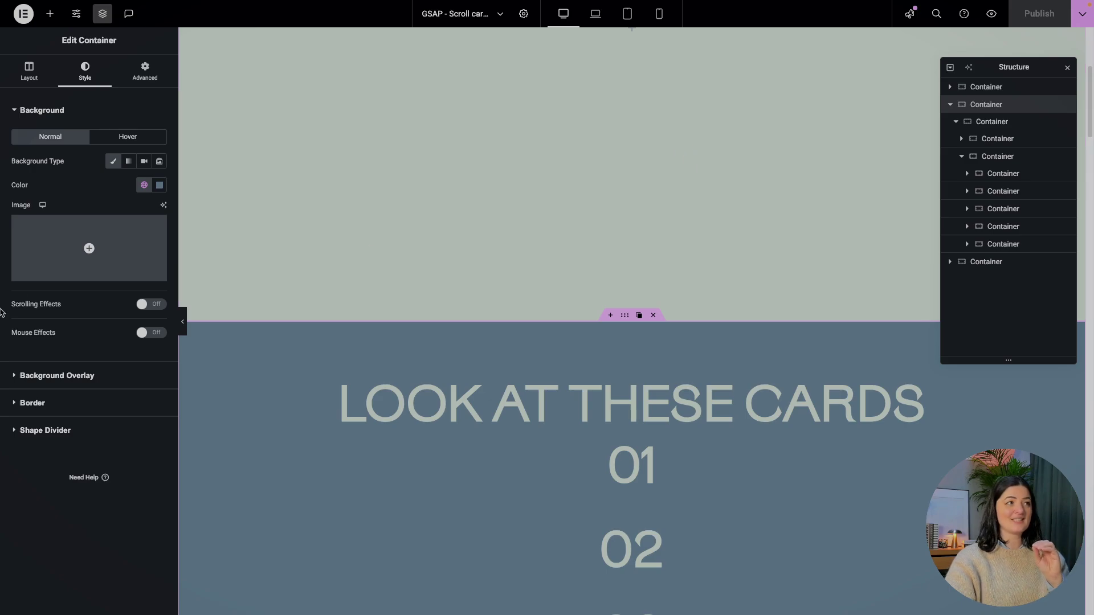
pyautogui.click(950, 105)
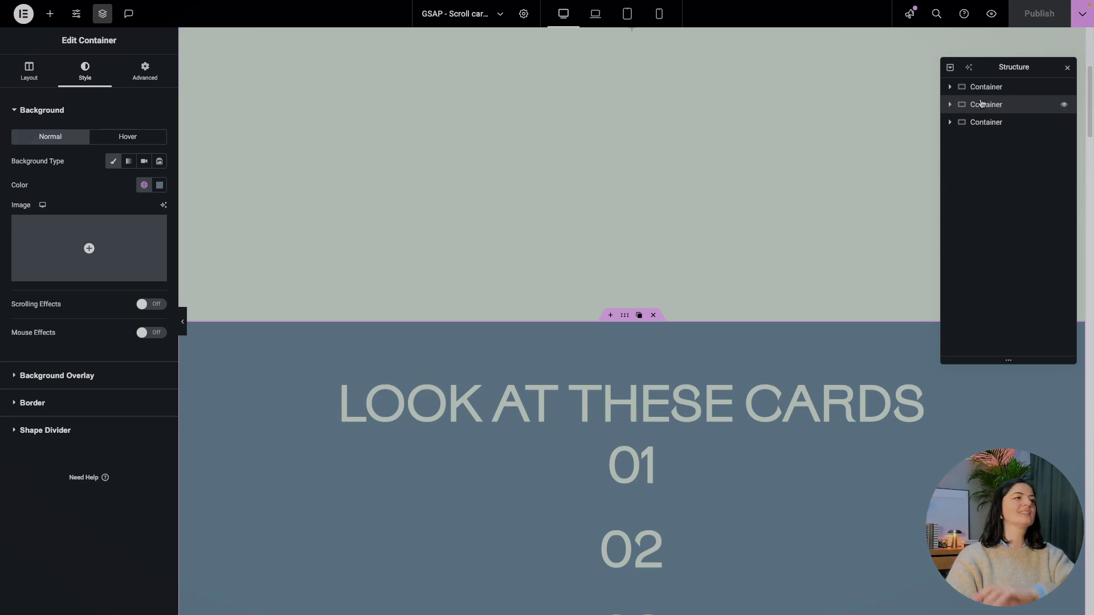
pyautogui.click(146, 71)
pyautogui.scroll(-1, 61, 548)
pyautogui.click(62, 535)
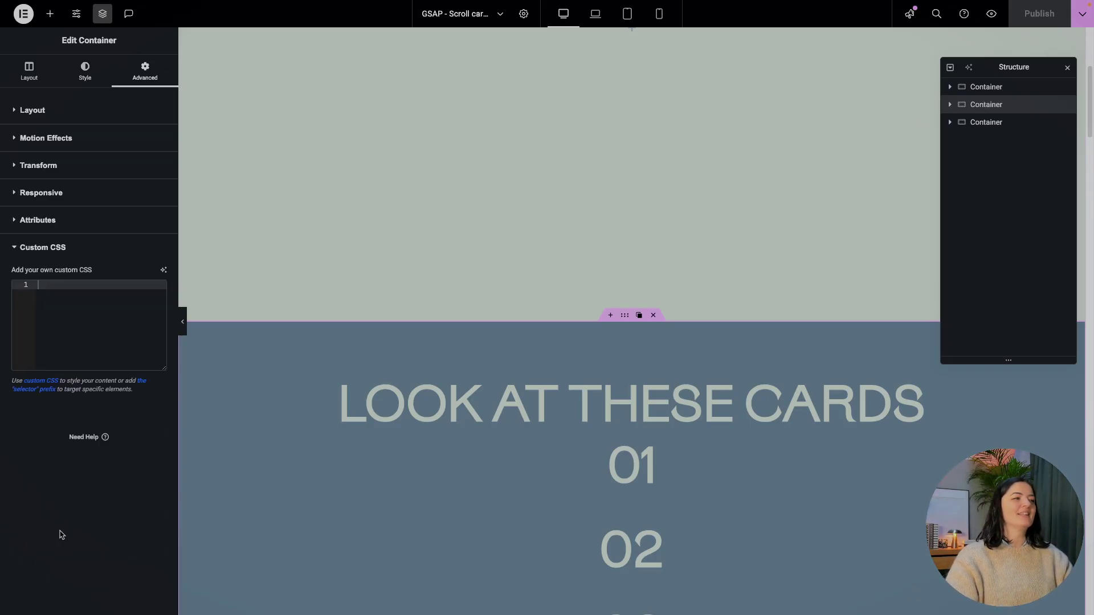
pyautogui.click(88, 307)
pyautogui.hotkey('ctrl', 'v')
pyautogui.scroll(-5, 613, 354)
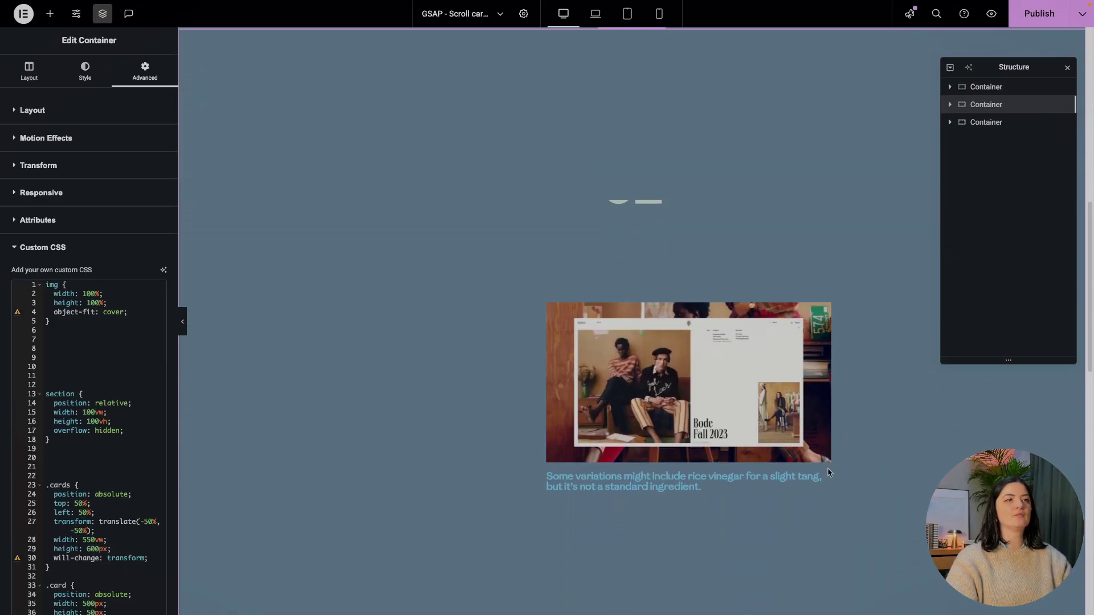
pyautogui.hotkey('ctrl', 's')
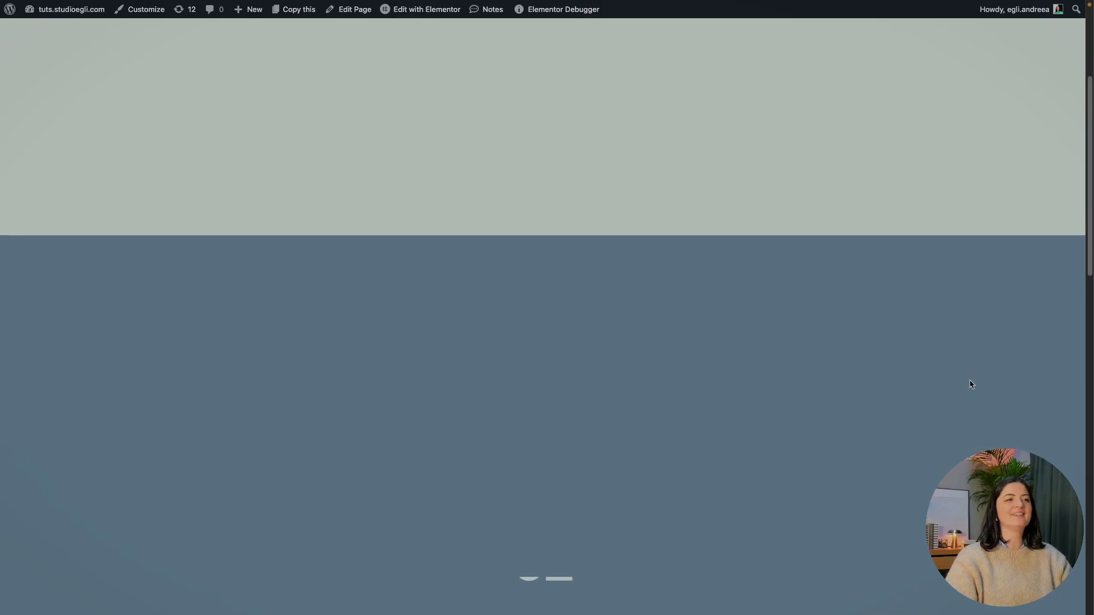
# Switch from the live page back to the Elementor editor and check the contents of the last container.
pyautogui.scroll(4, 972, 384)
pyautogui.moveTo(2, 313)
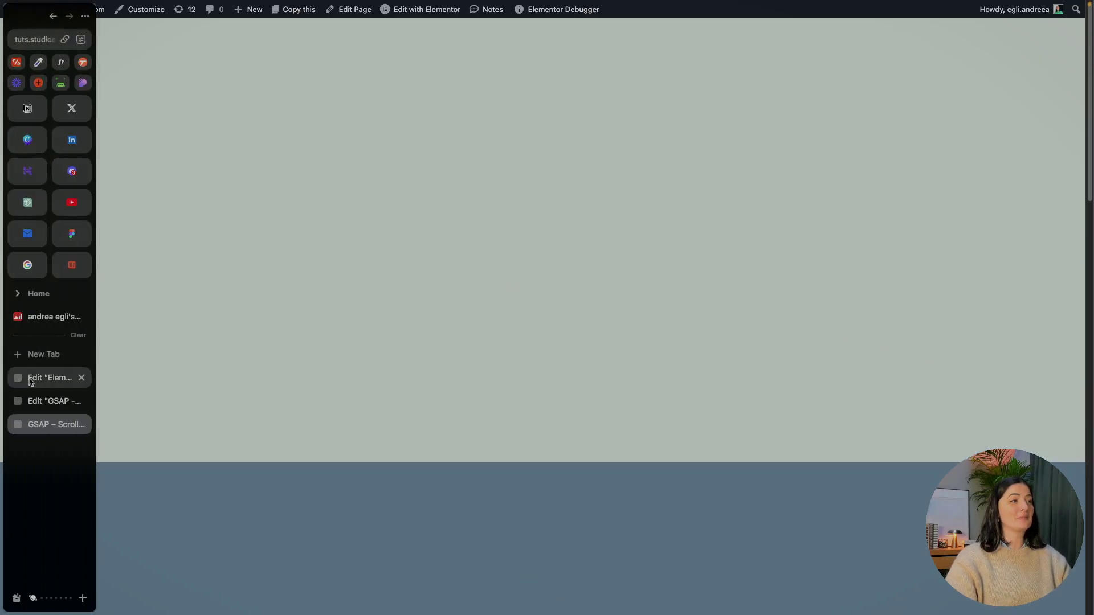
pyautogui.click(30, 379)
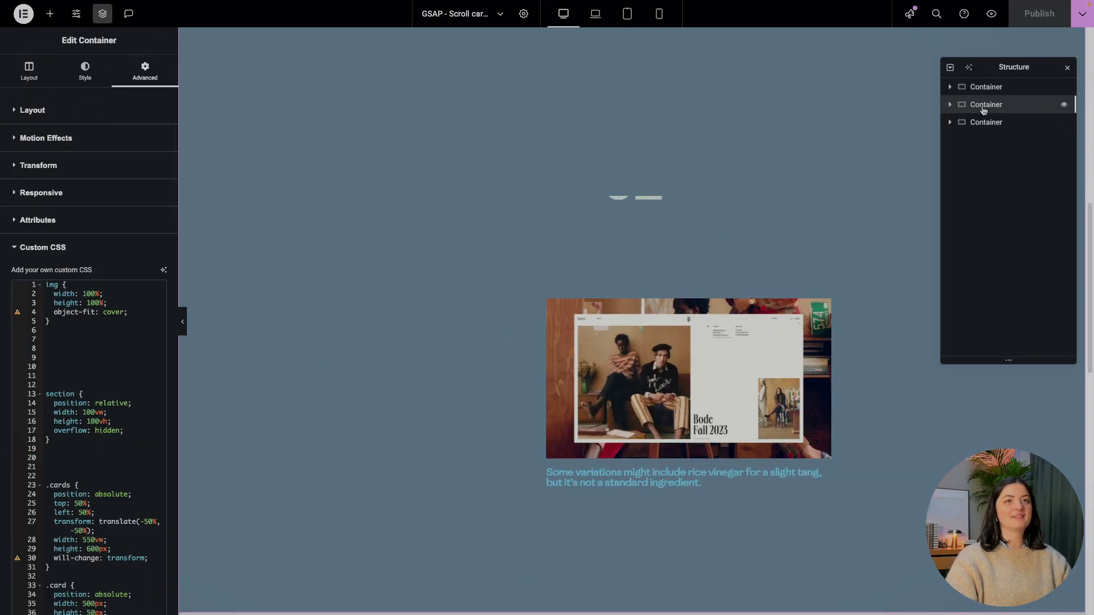
pyautogui.click(952, 125)
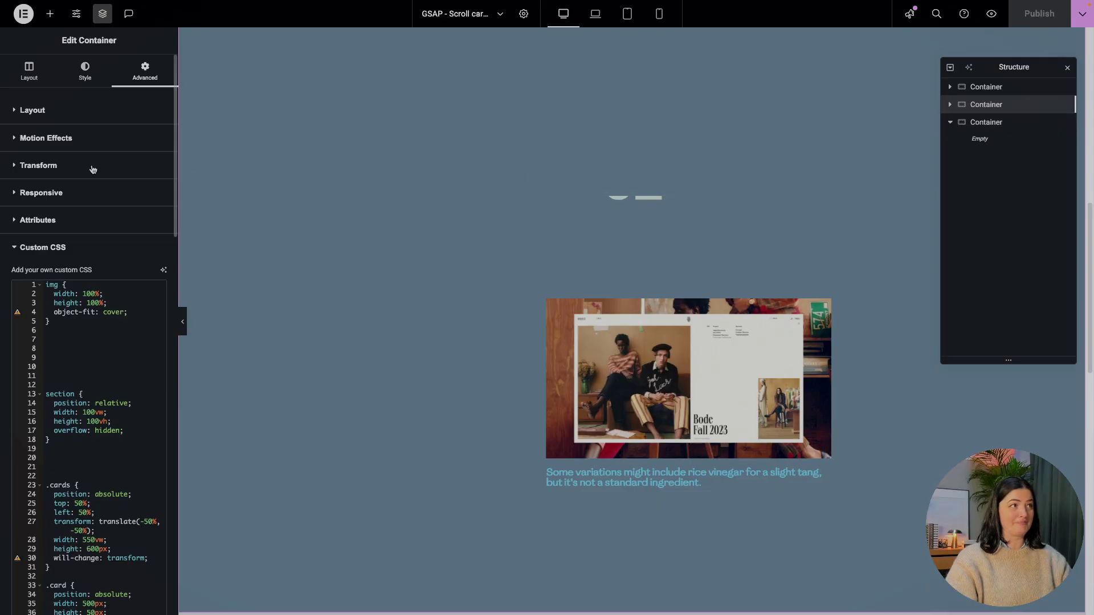
# Remove the blank lines between the img and section rules in the section container's custom CSS and save the page.
pyautogui.moveTo(1, 294)
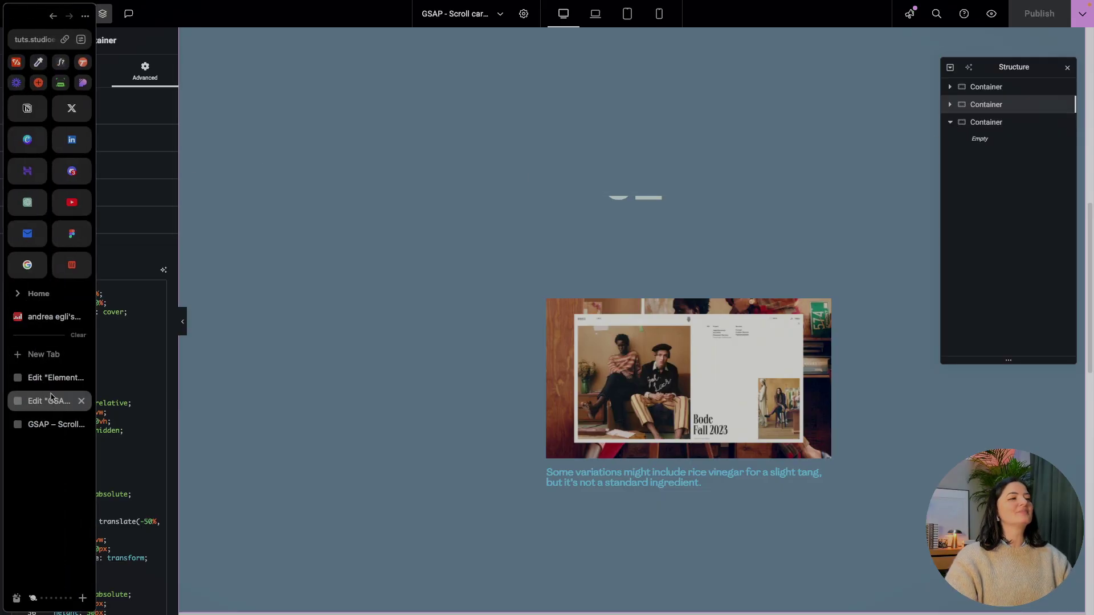
pyautogui.press('BackSpace')
pyautogui.press('BackSpace')
pyautogui.press('BackSpace')
pyautogui.press('BackSpace')
pyautogui.press('BackSpace')
pyautogui.press('BackSpace')
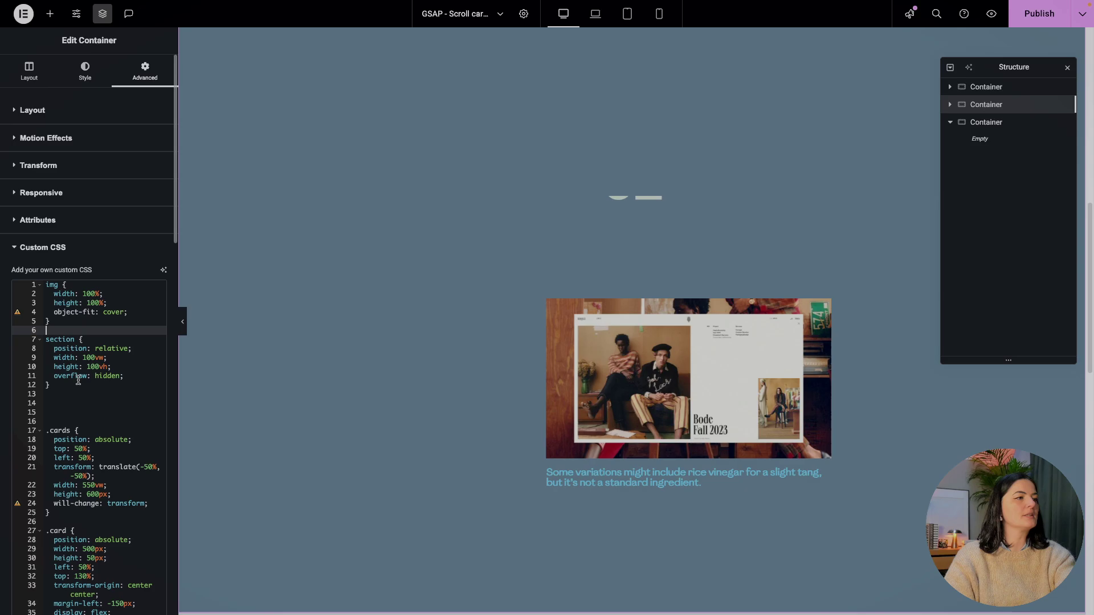
pyautogui.scroll(-5, 78, 380)
pyautogui.scroll(-3, 704, 406)
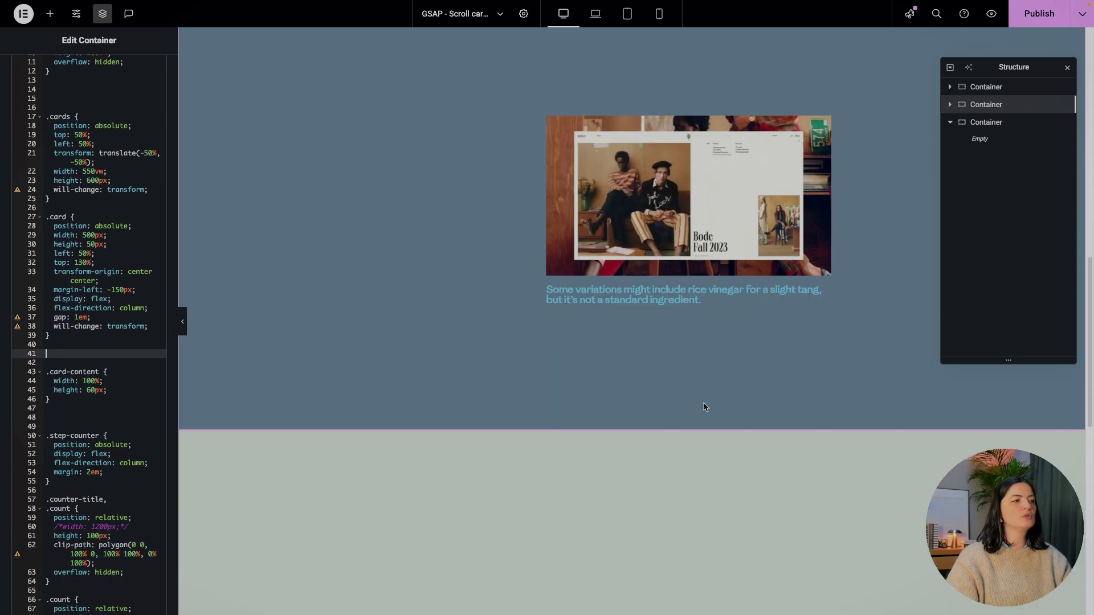
pyautogui.hotkey('ctrl', 's')
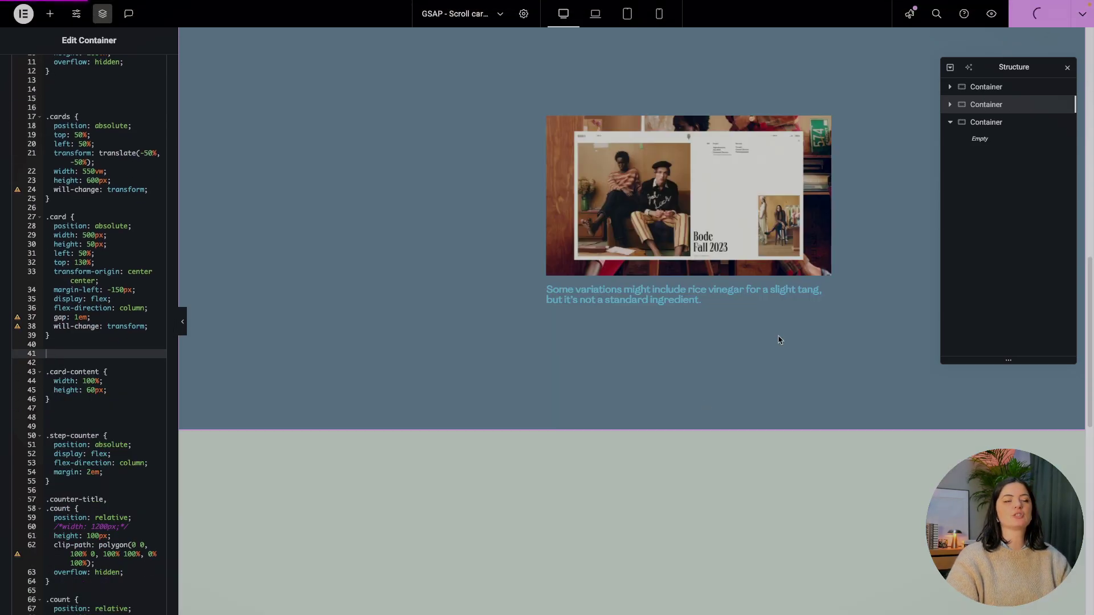
# Add an HTML widget below the last container, paste the prepared GSAP, ScrollTrigger and Lenis scripts into it, and publish the page.
pyautogui.scroll(-5, 717, 466)
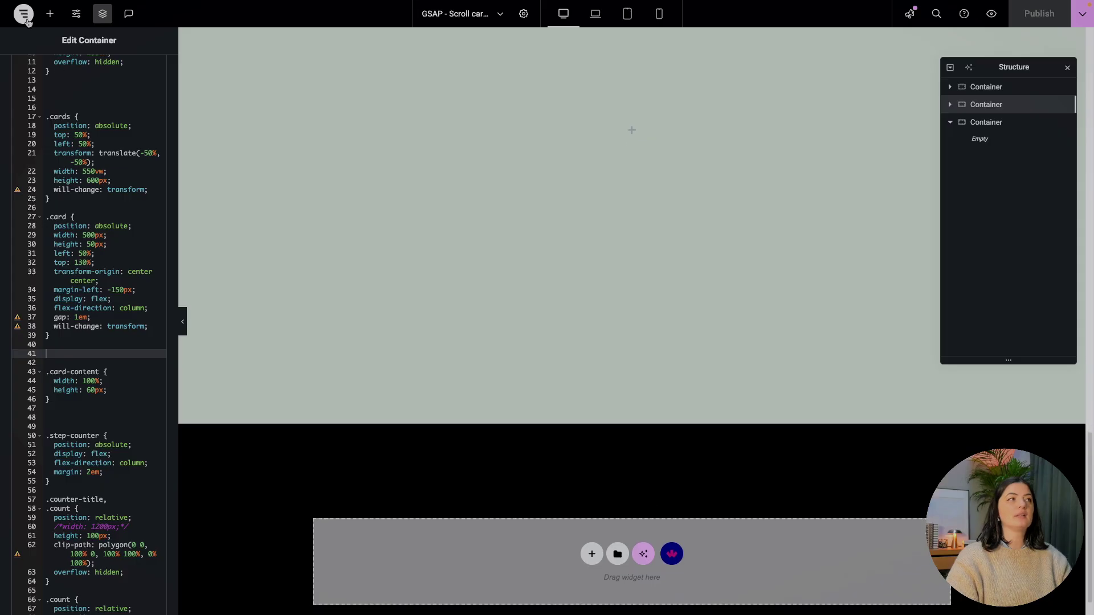
pyautogui.click(50, 13)
pyautogui.moveTo(131, 218); pyautogui.dragTo(458, 527)
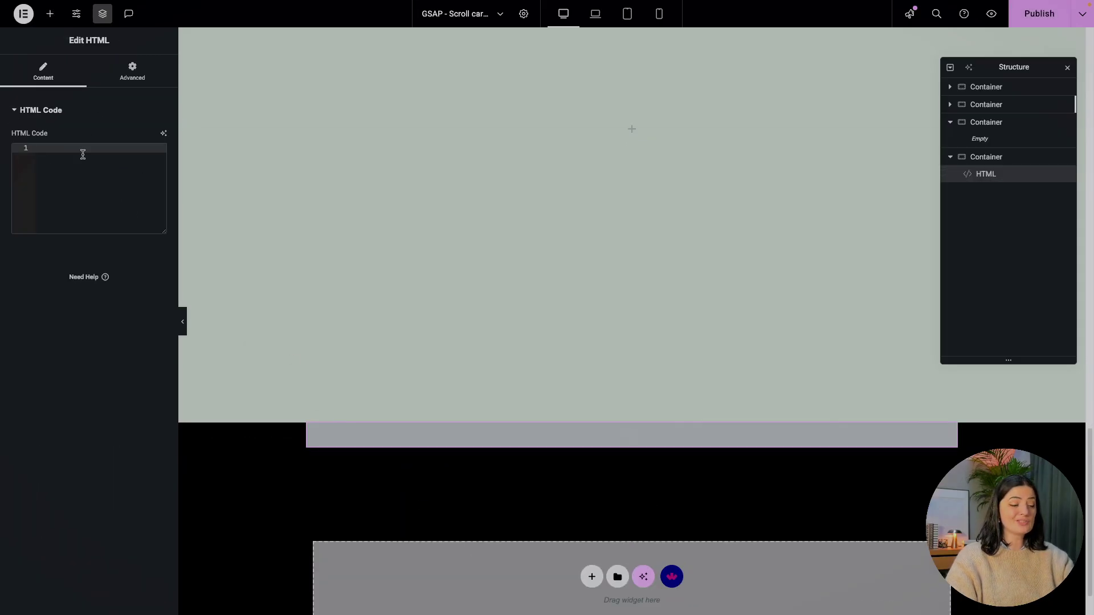
pyautogui.hotkey('ctrl', 'v')
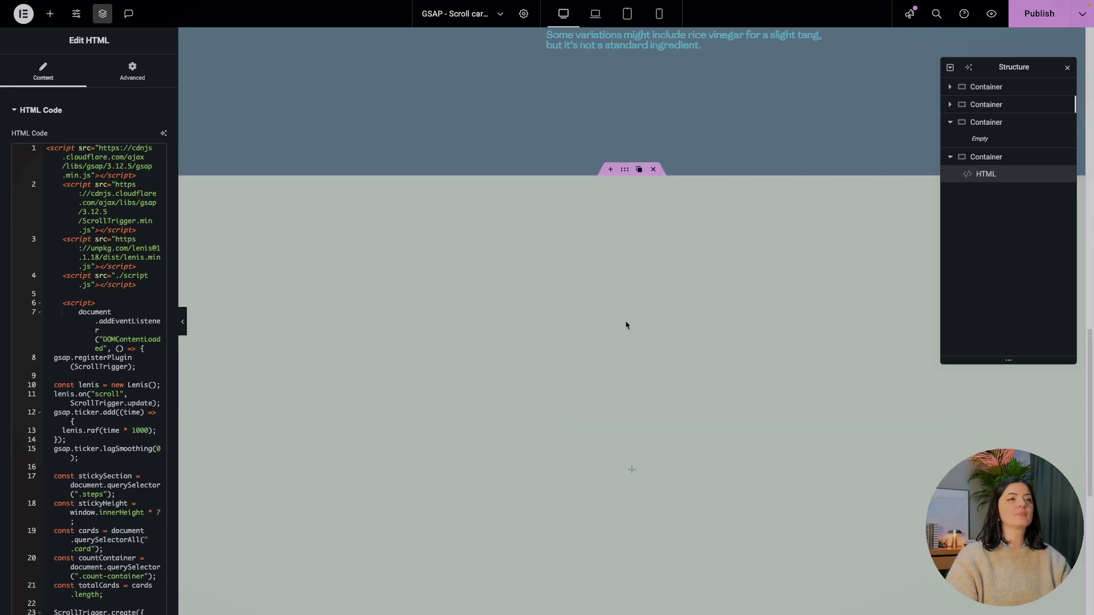
pyautogui.scroll(-5, 626, 326)
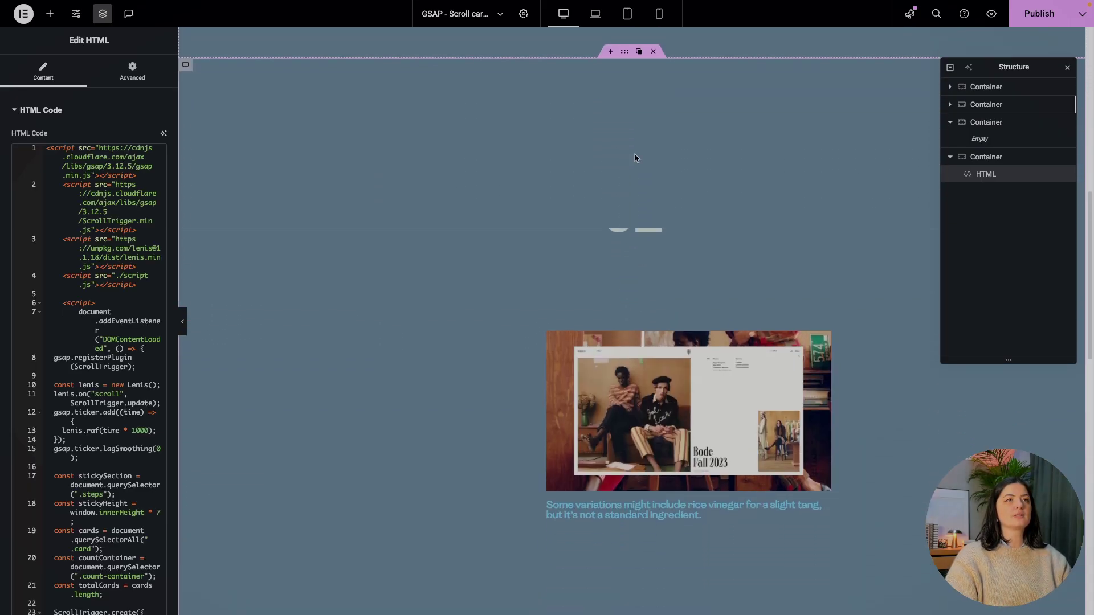
pyautogui.click(617, 133)
pyautogui.click(1028, 20)
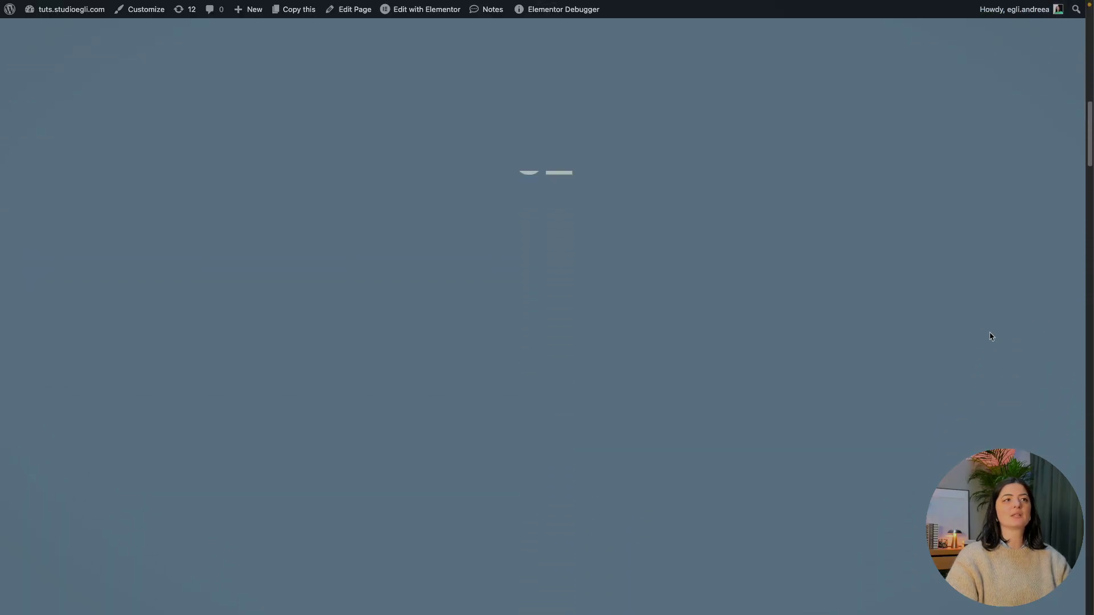
# Test the card scroll animation on the live page from the first section to the last and back.
pyautogui.scroll(-10, 991, 336)
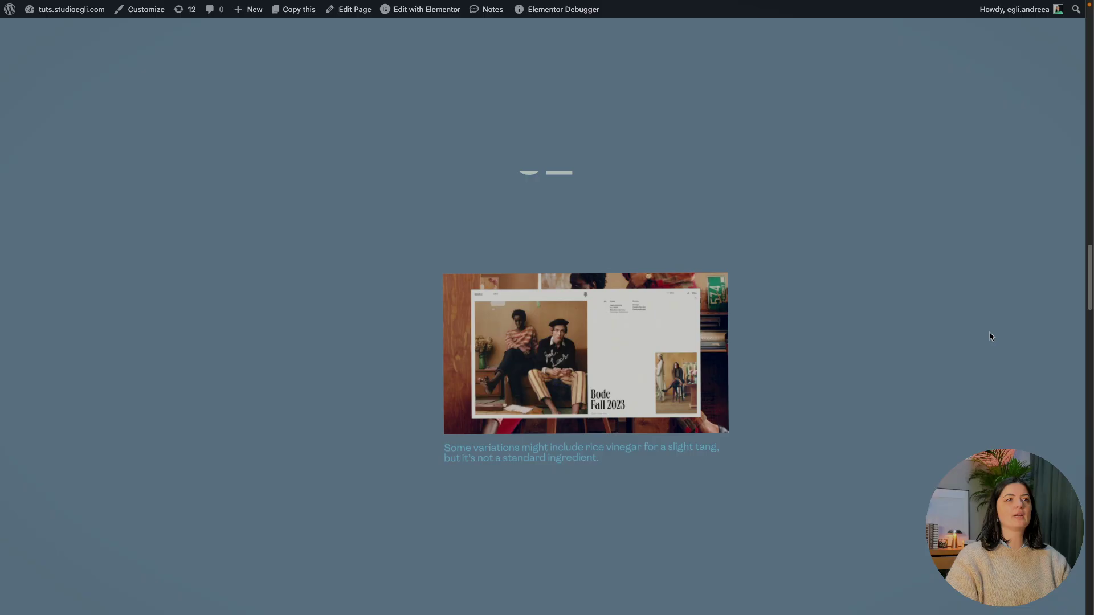
pyautogui.scroll(-10, 991, 337)
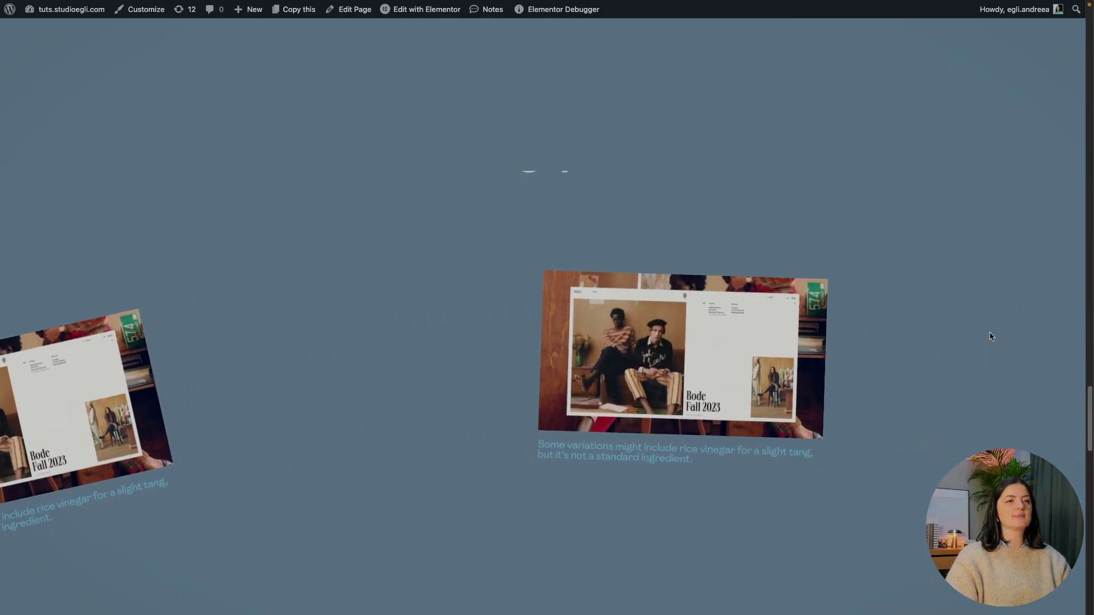
pyautogui.scroll(-10, 990, 336)
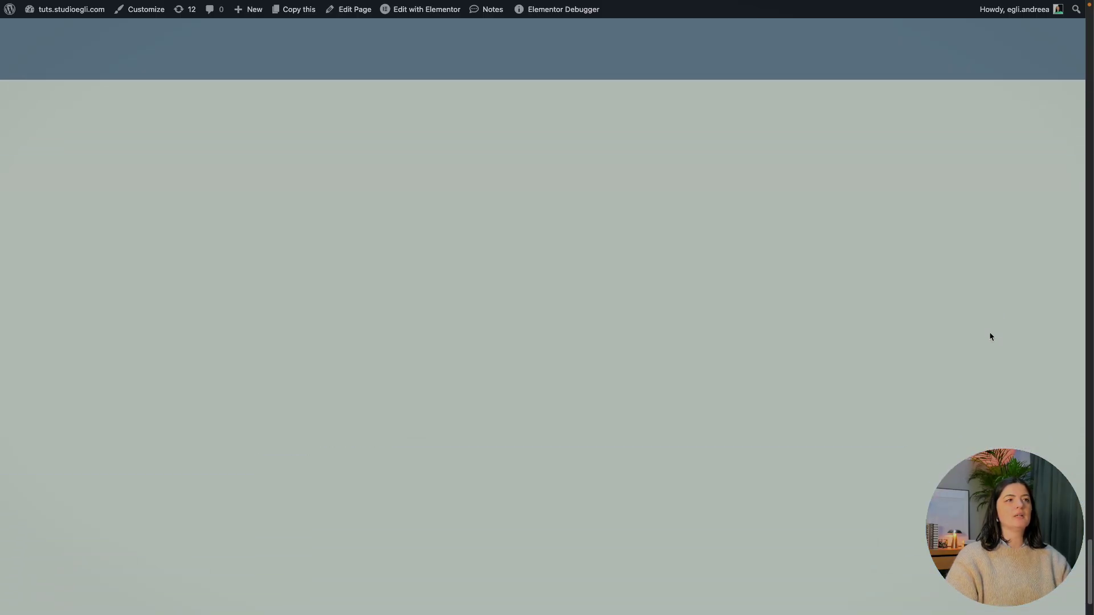
pyautogui.scroll(20, 991, 337)
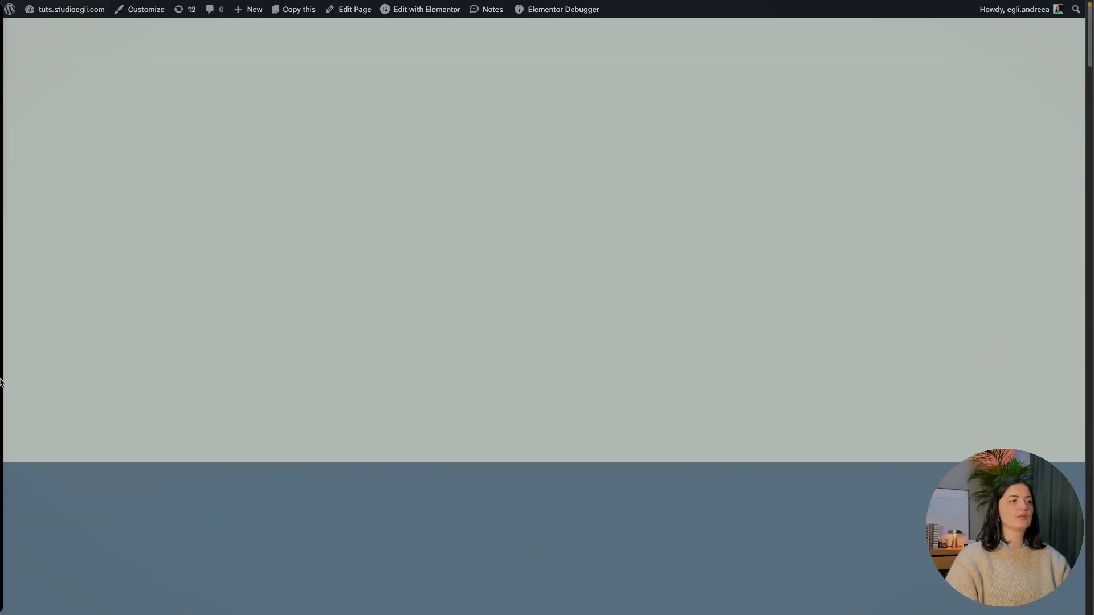
# Return to the editor and remove the background colour from the container with the class cards.
pyautogui.click(40, 401)
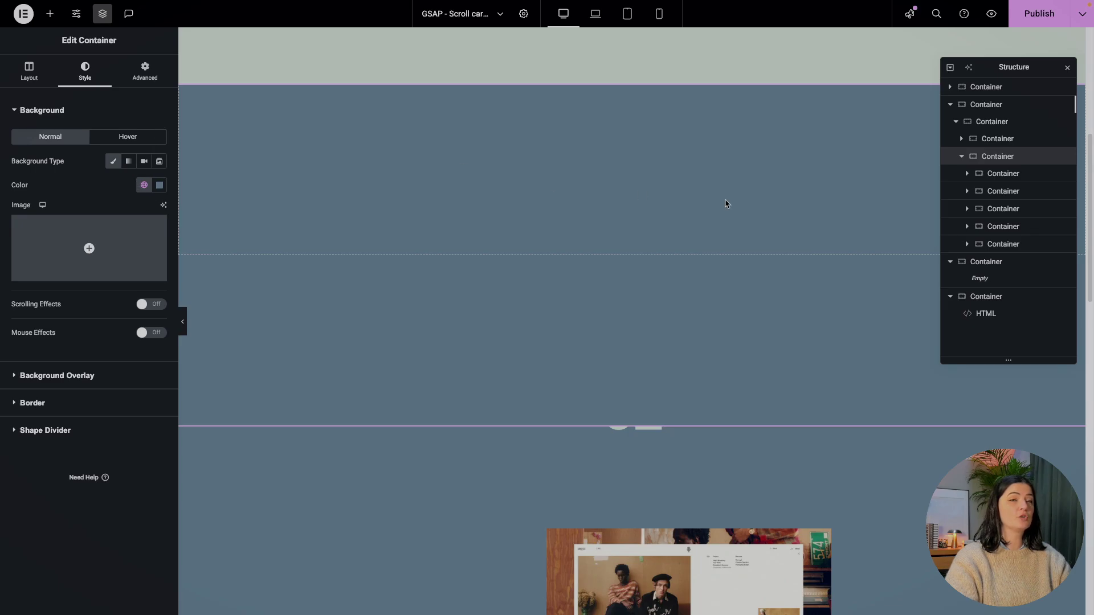
pyautogui.click(145, 72)
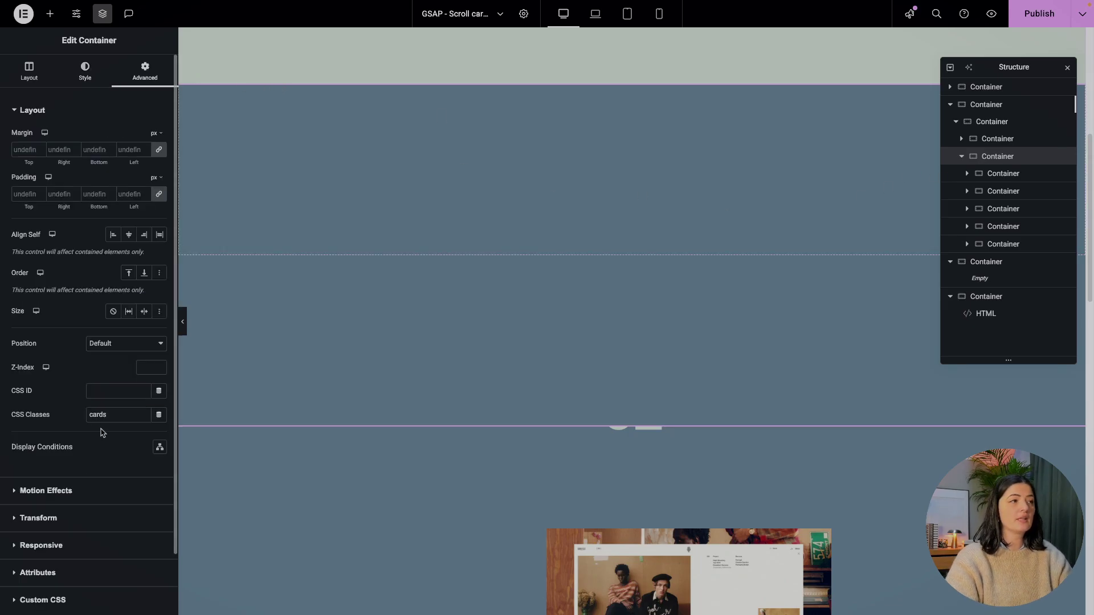
pyautogui.click(29, 75)
pyautogui.click(85, 72)
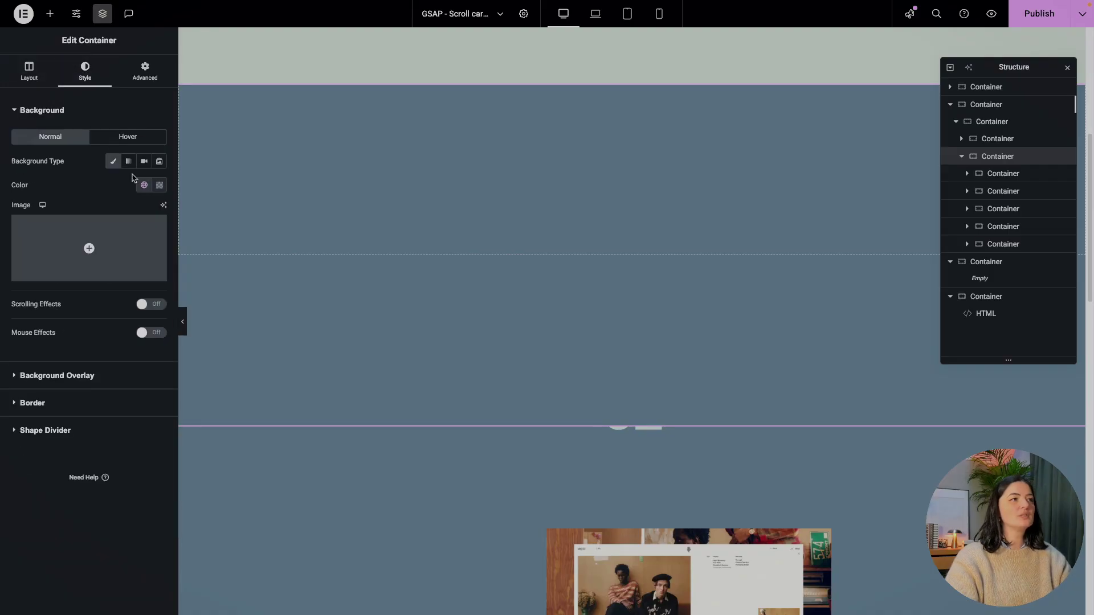
pyautogui.click(113, 163)
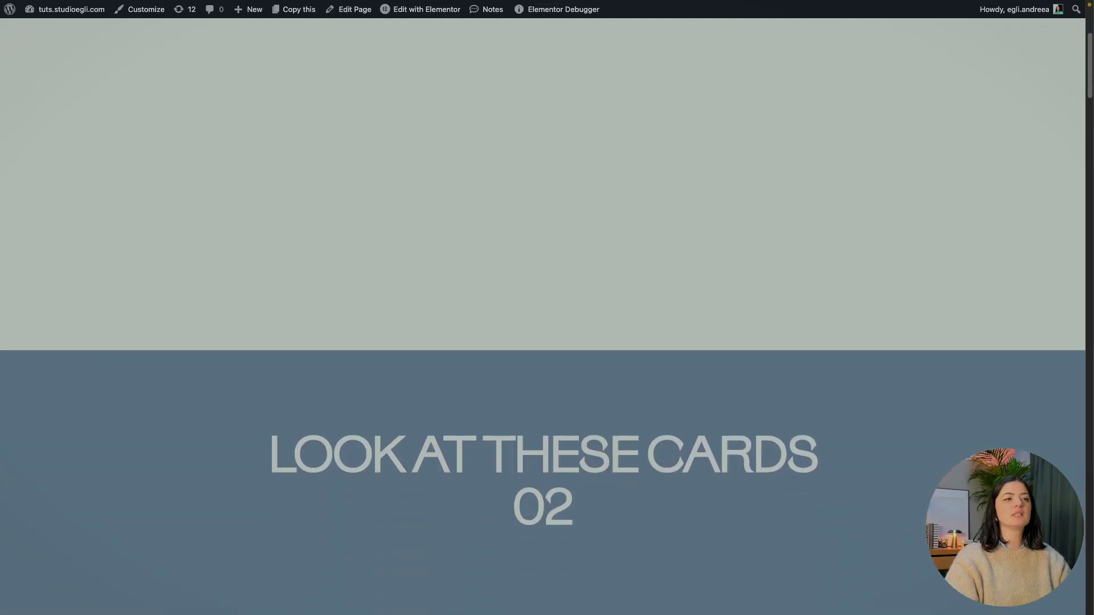
# Examine the step title, counter and card movement on the live page in both scroll directions.
pyautogui.scroll(-2, 542, 316)
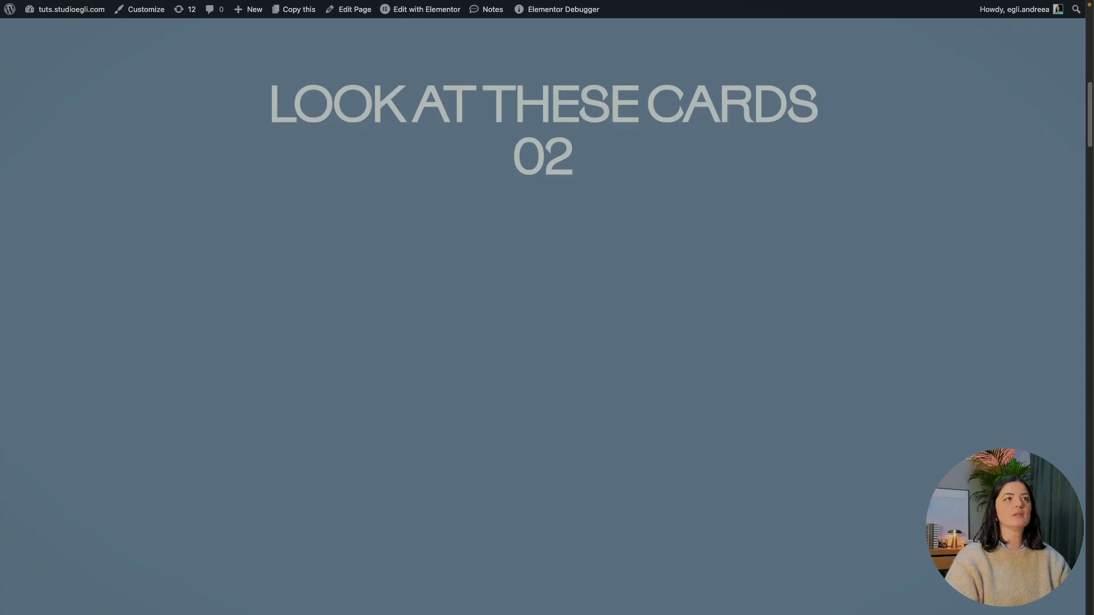
pyautogui.scroll(-5, 542, 317)
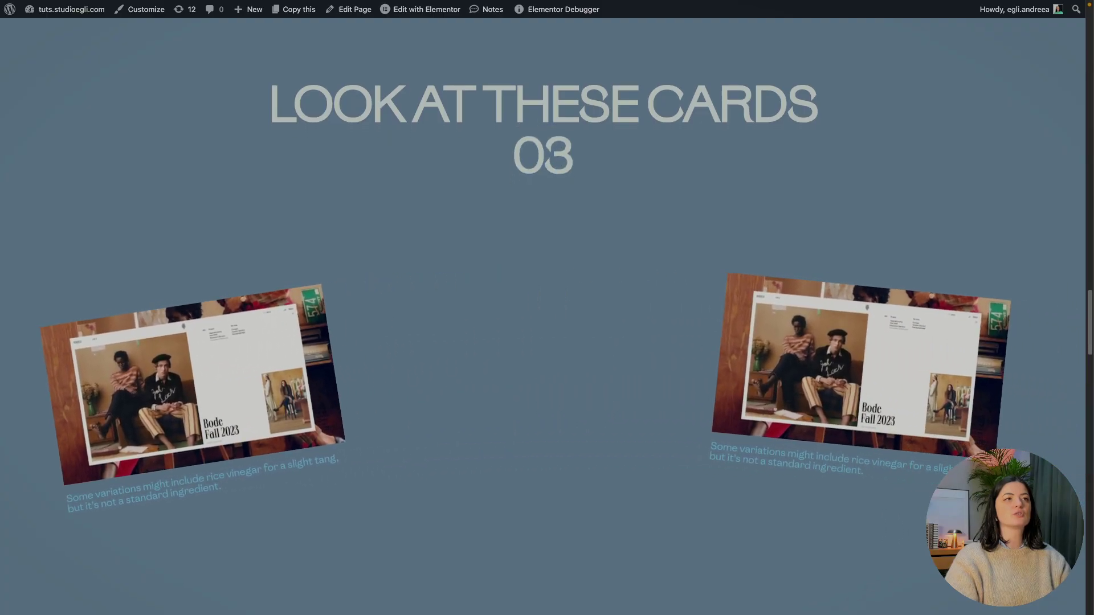
pyautogui.scroll(-8, 543, 316)
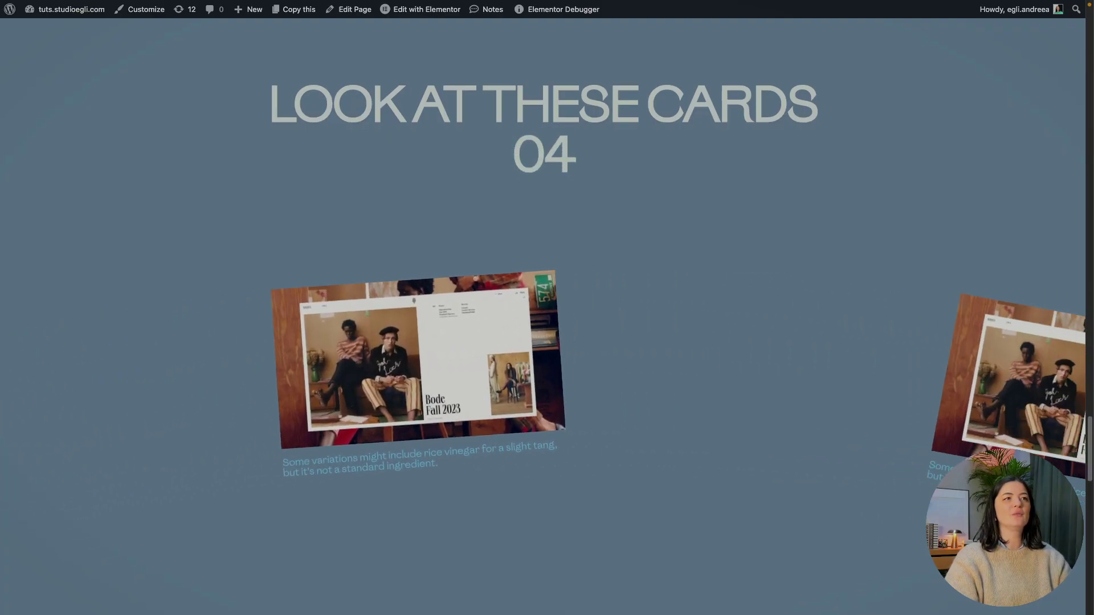
pyautogui.scroll(-2, 543, 317)
pyautogui.scroll(10, 542, 316)
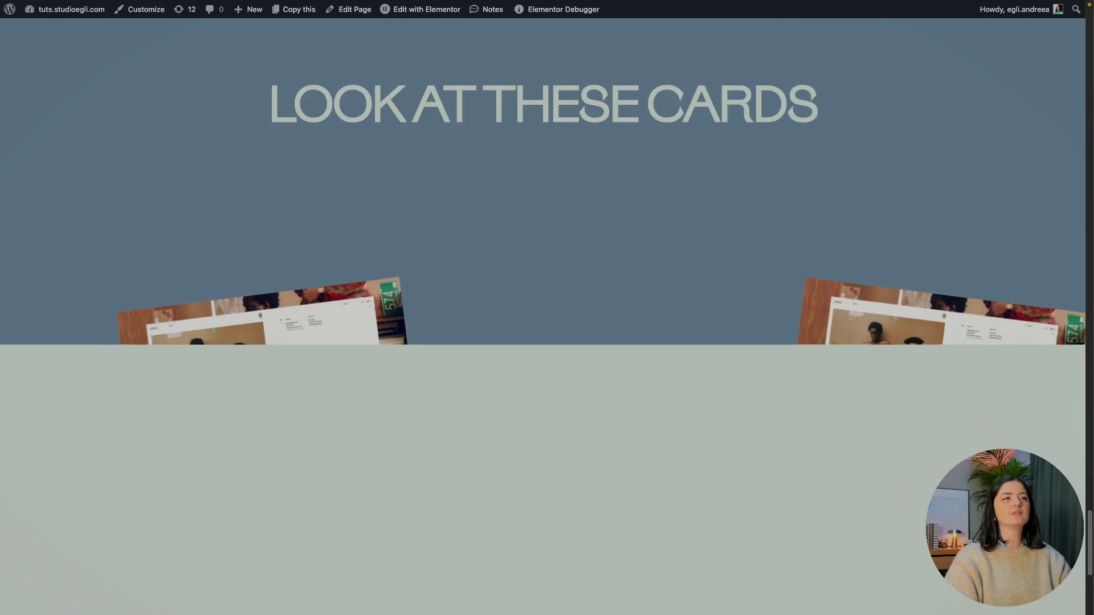
pyautogui.scroll(8, 542, 316)
pyautogui.scroll(-6, 543, 316)
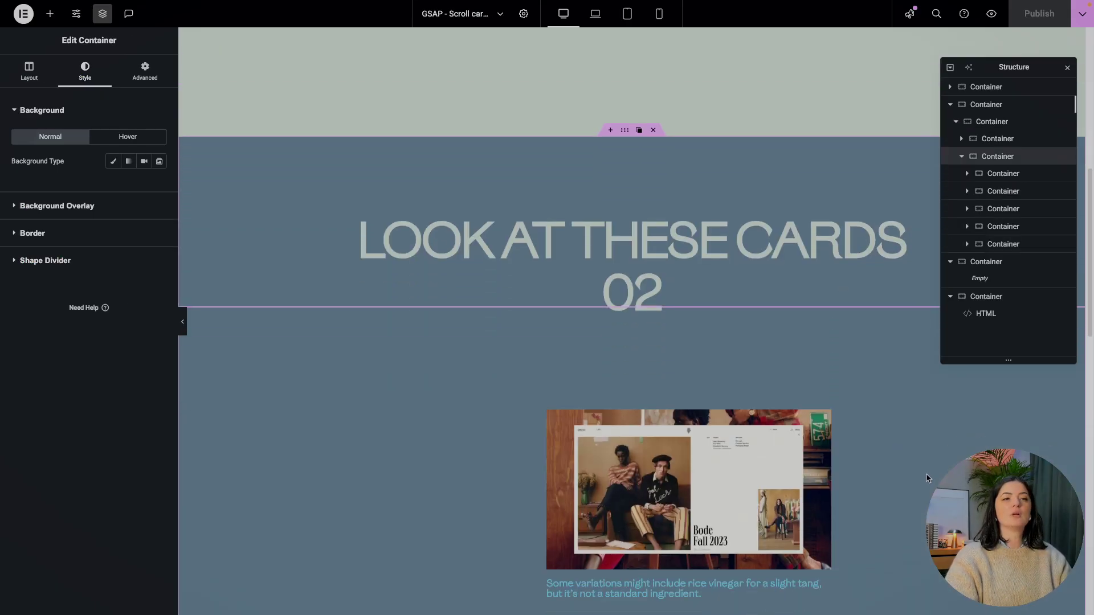
# Duplicate the fifth card container and set the copy's CSS classes to "card empty".
pyautogui.click(997, 246)
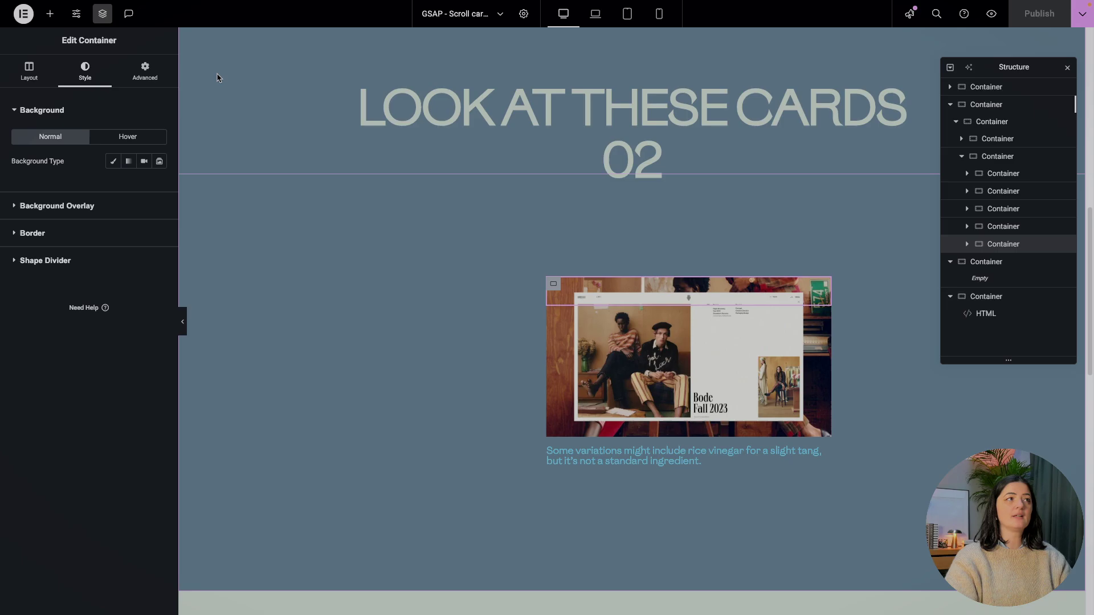
pyautogui.click(144, 72)
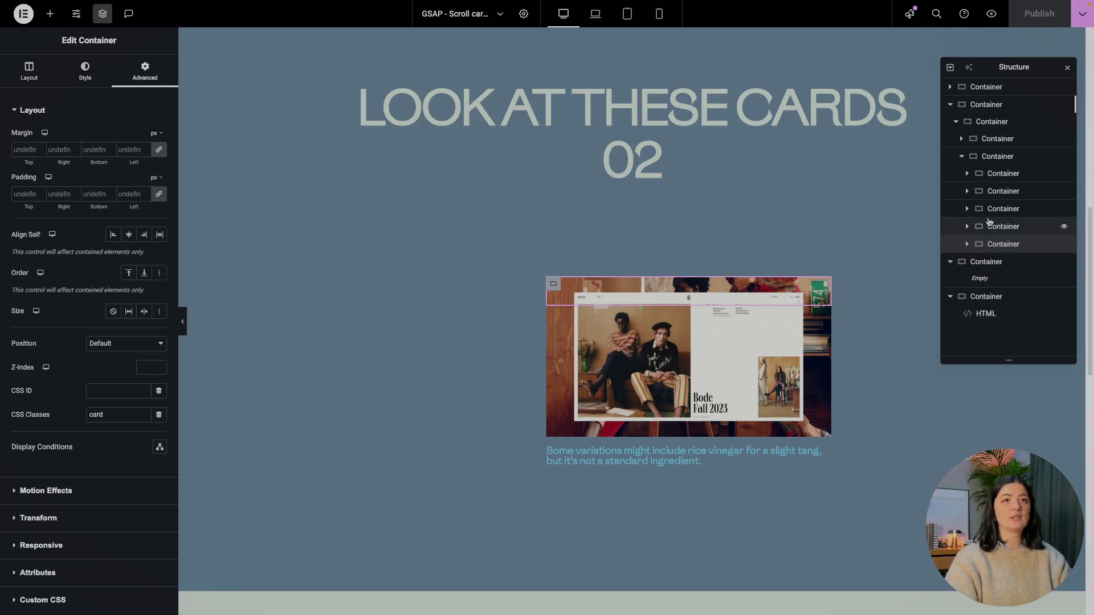
pyautogui.rightClick(1003, 247)
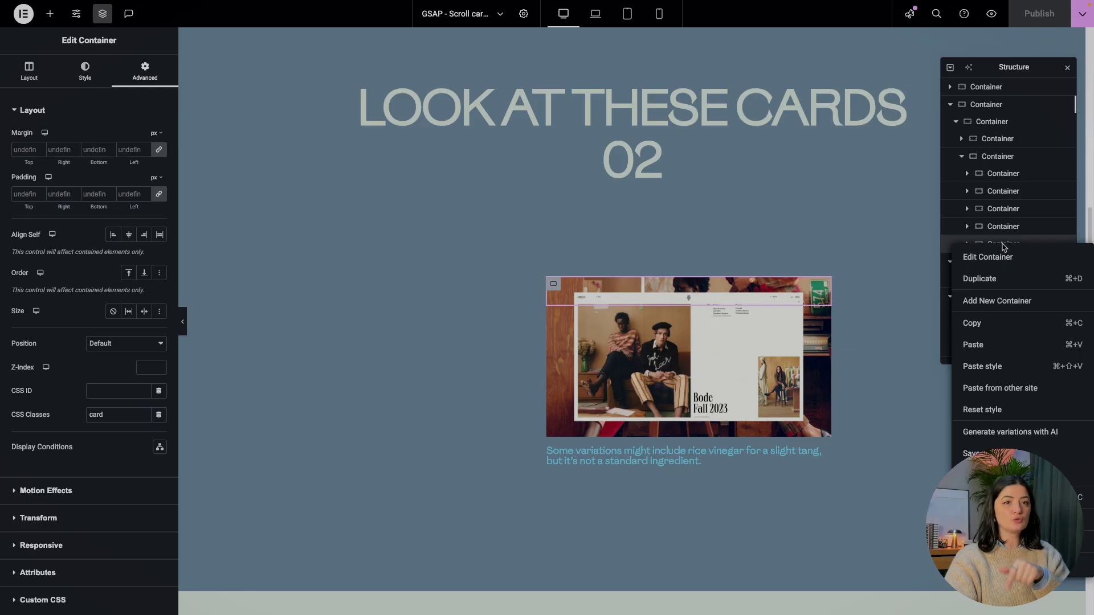
pyautogui.click(993, 302)
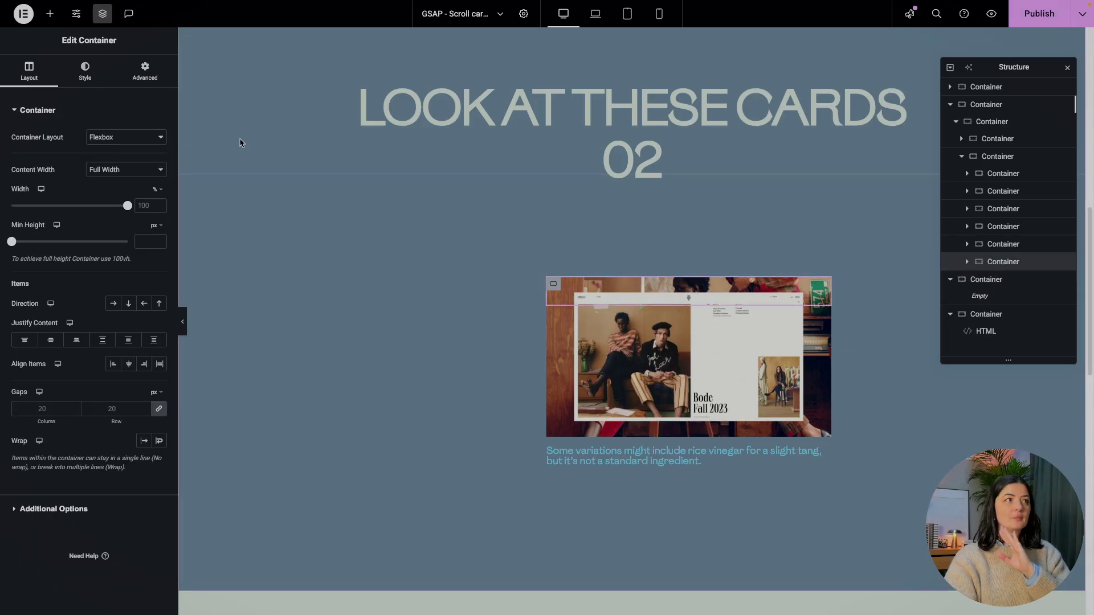
pyautogui.click(145, 71)
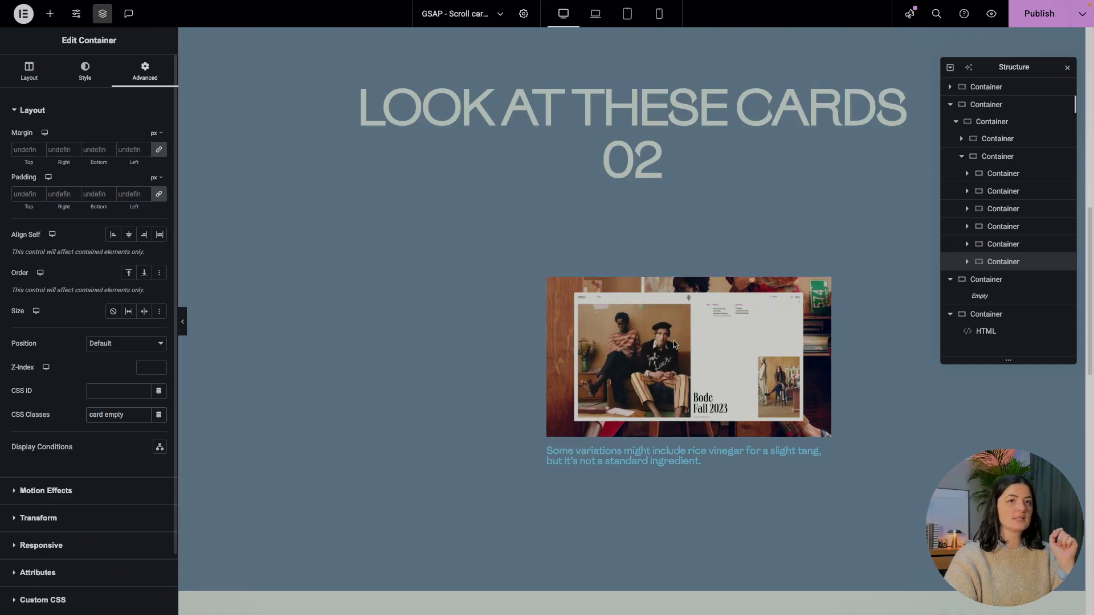
# Delete the image container from the "card empty" container and open its remaining heading for editing.
pyautogui.click(967, 262)
pyautogui.rightClick(994, 280)
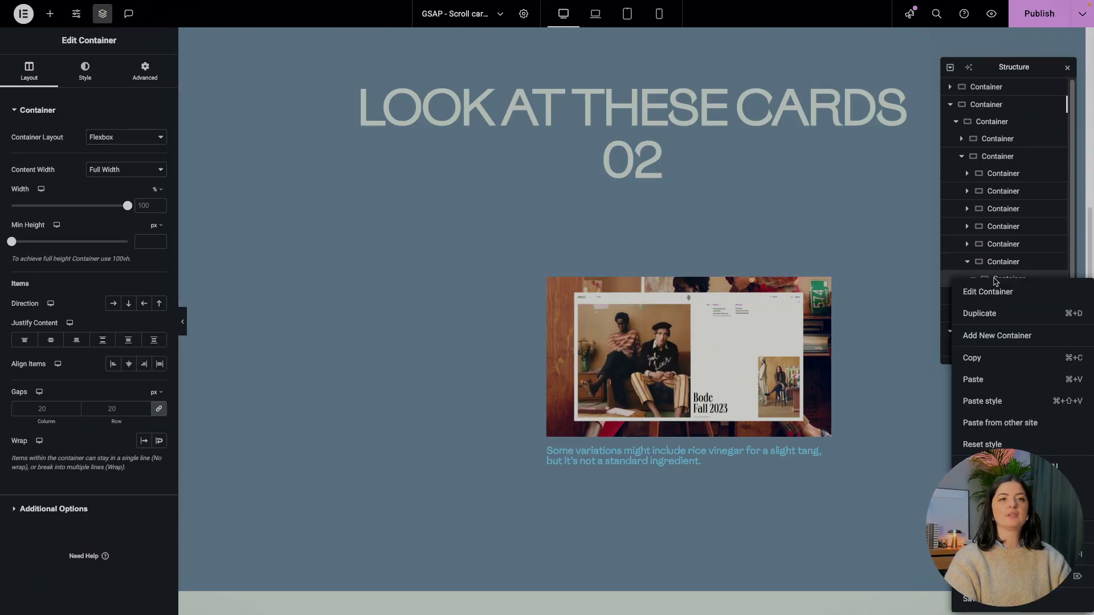
pyautogui.press('Escape')
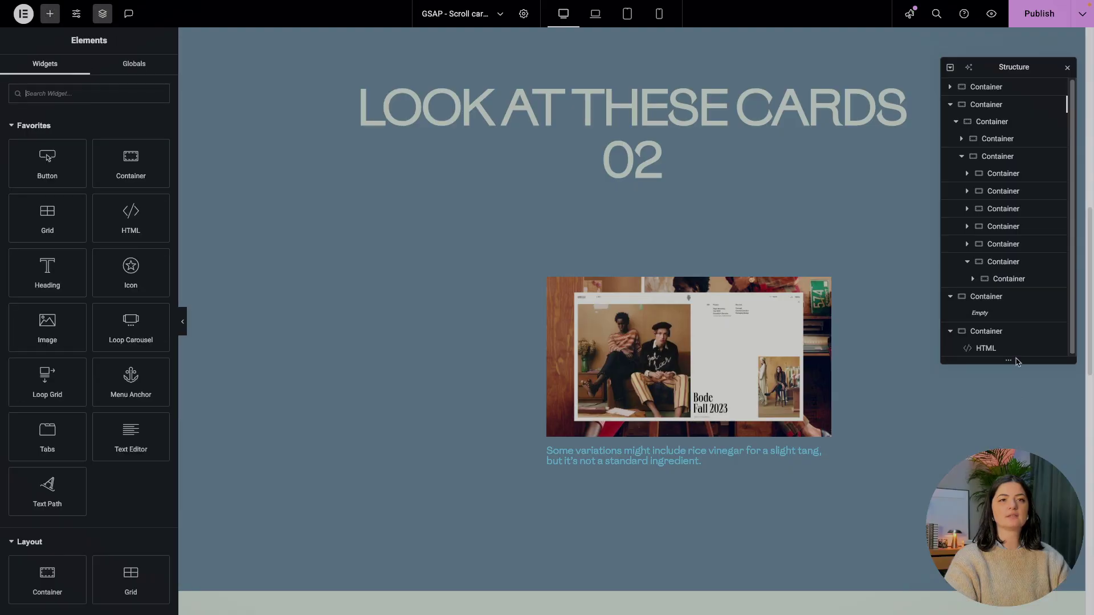
pyautogui.click(980, 280)
pyautogui.click(973, 279)
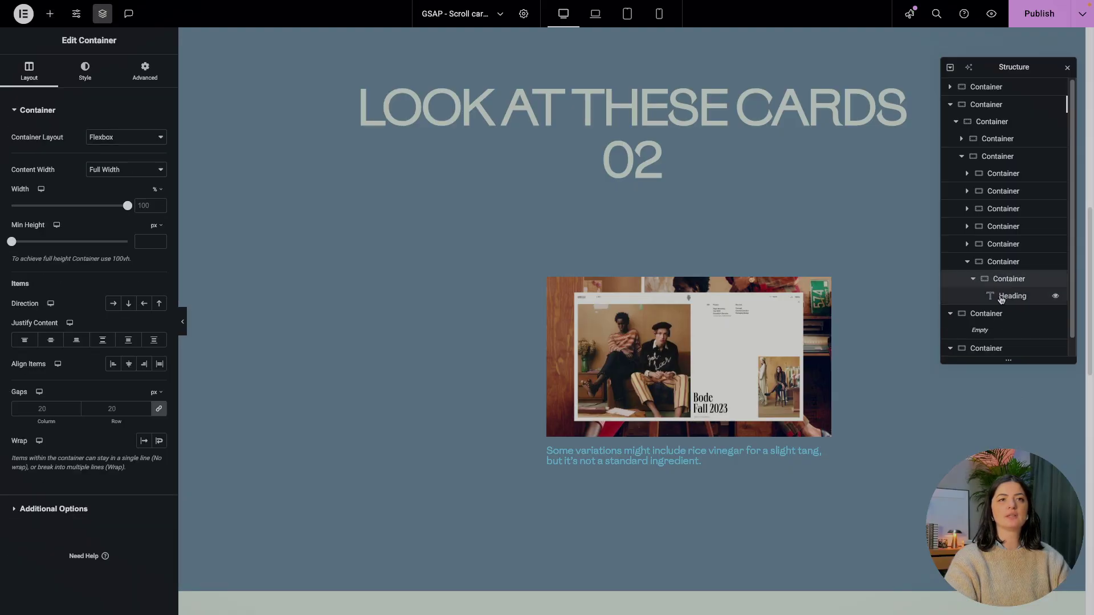
pyautogui.click(1008, 295)
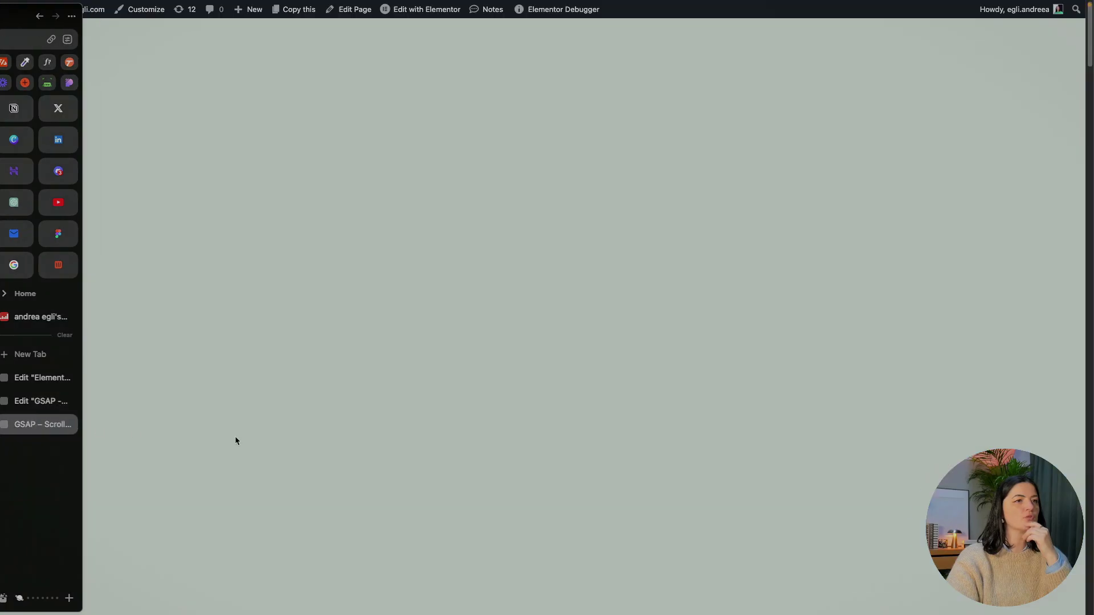
# Examine the step counter and card movement on the live page, from the section's start through to the last card.
pyautogui.click(40, 422)
pyautogui.scroll(-10, 932, 462)
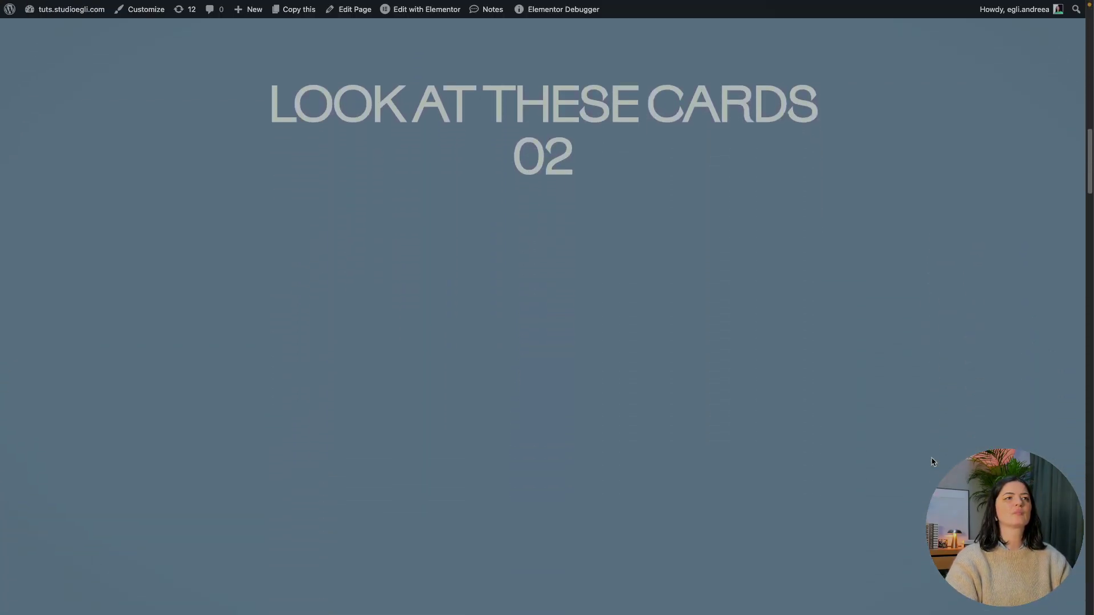
pyautogui.scroll(-10, 932, 461)
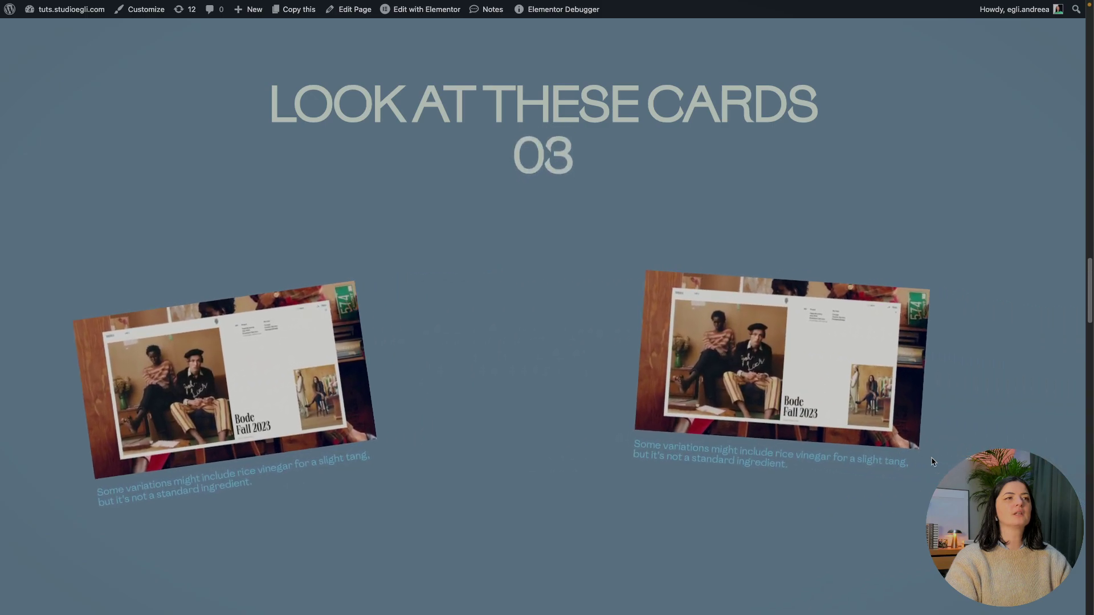
pyautogui.scroll(-10, 932, 462)
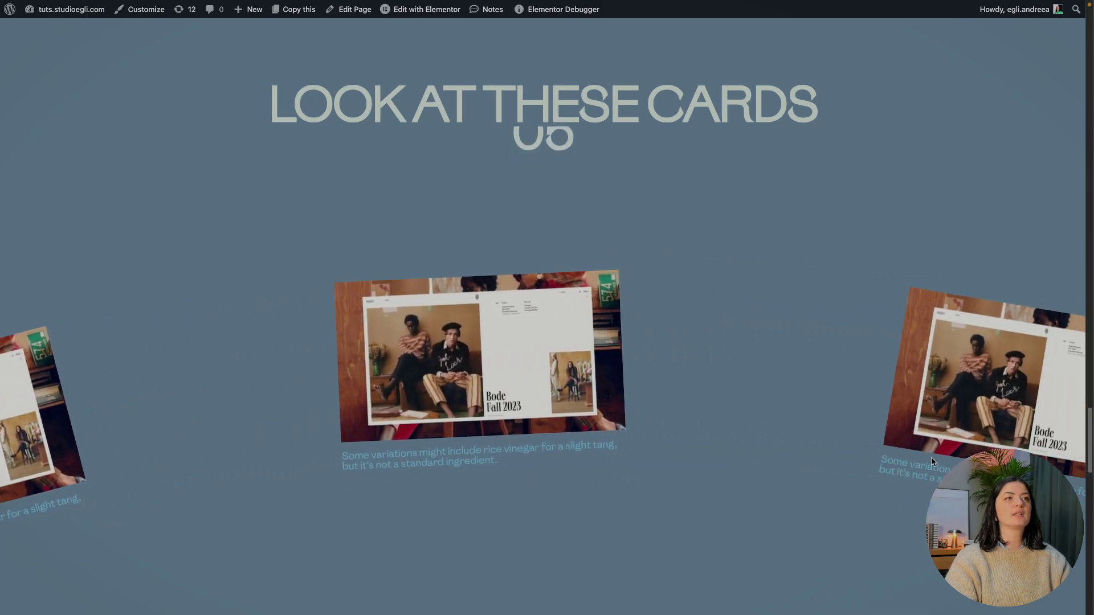
pyautogui.scroll(-10, 932, 461)
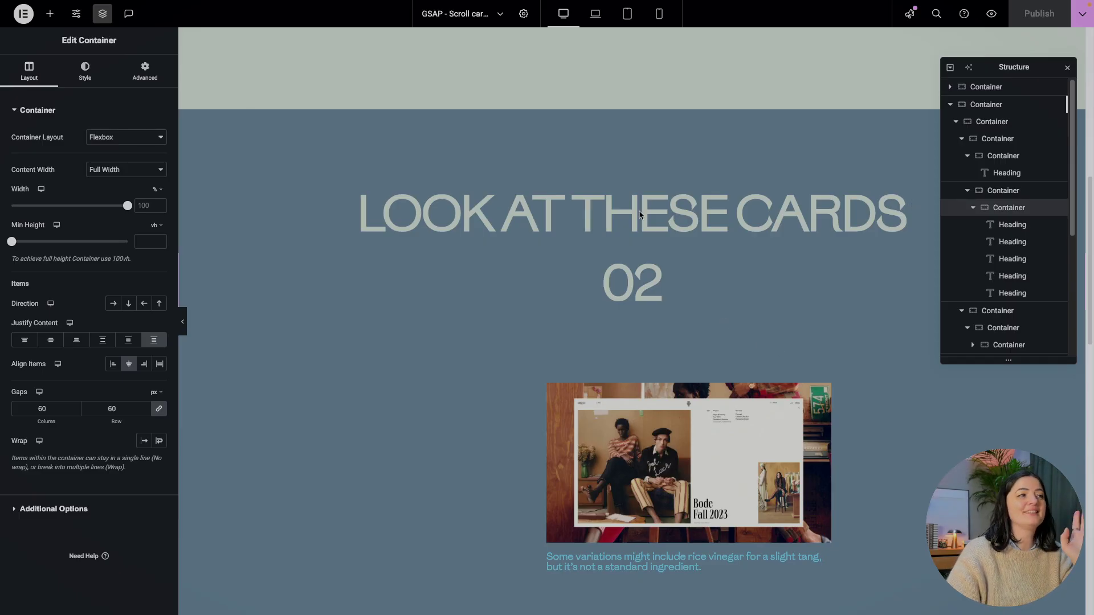
# Return to the editor, set the minimum height of the count-container to 0 vh, and open the layout settings of its parent container with class count.
pyautogui.scroll(-1, 217, 249)
pyautogui.scroll(-1, 187, 253)
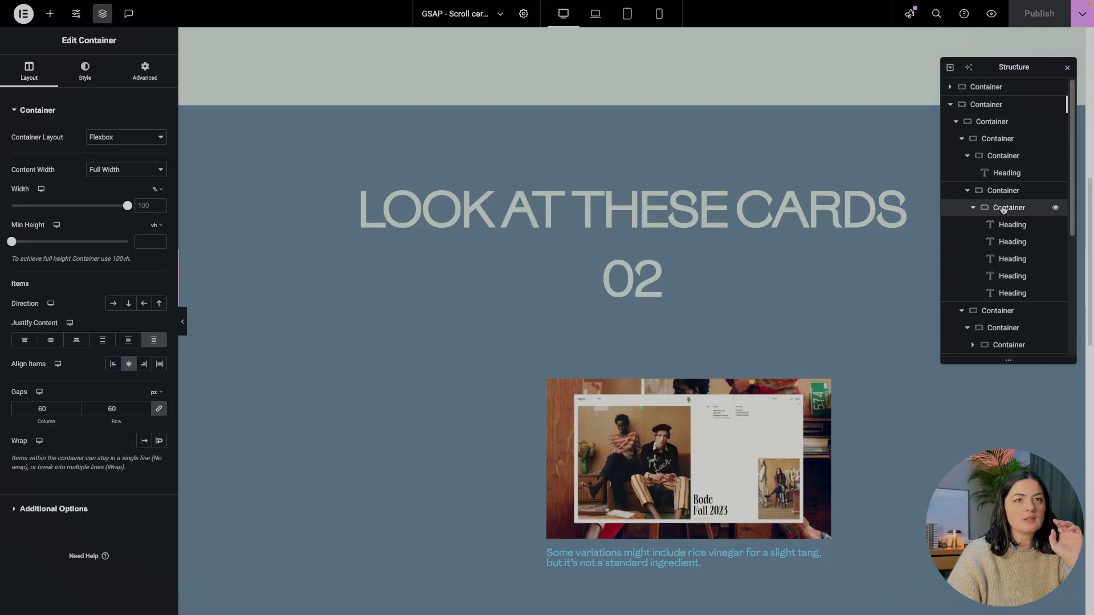
pyautogui.click(143, 76)
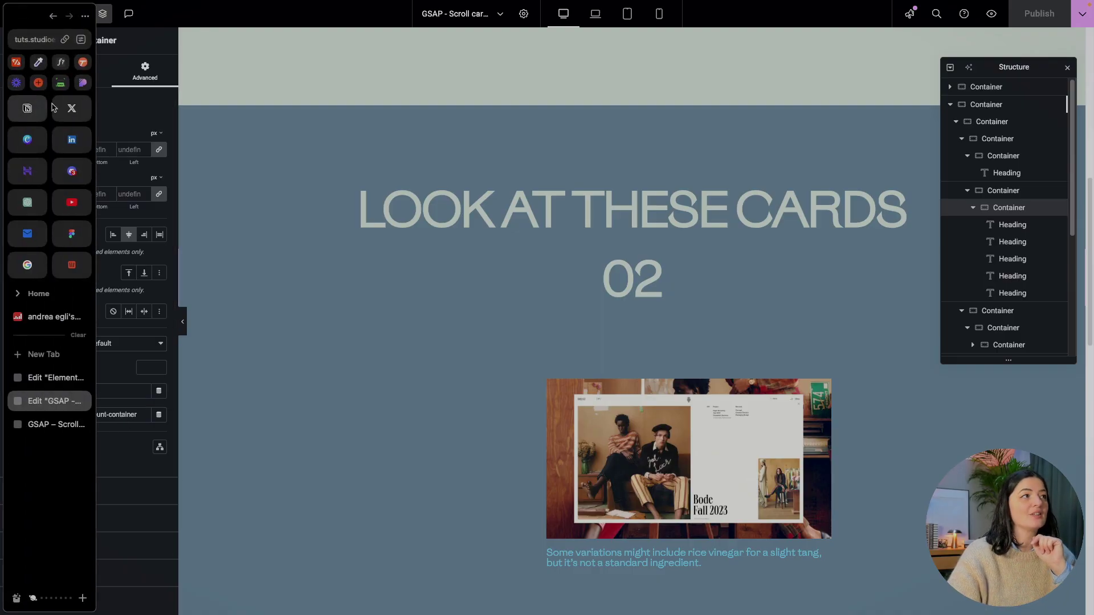
pyautogui.click(29, 72)
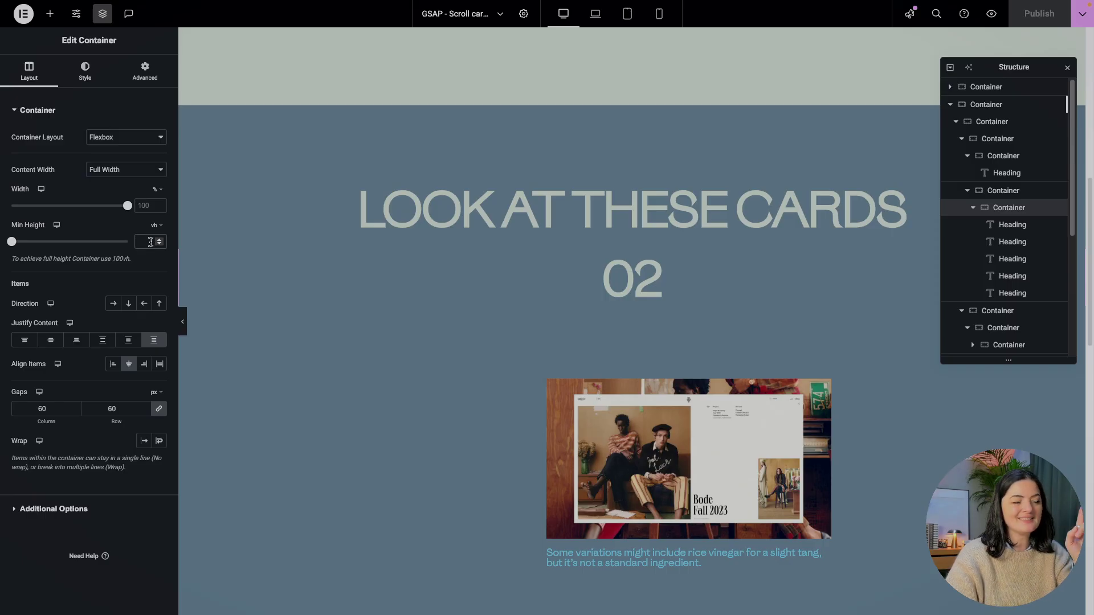
pyautogui.write('0')
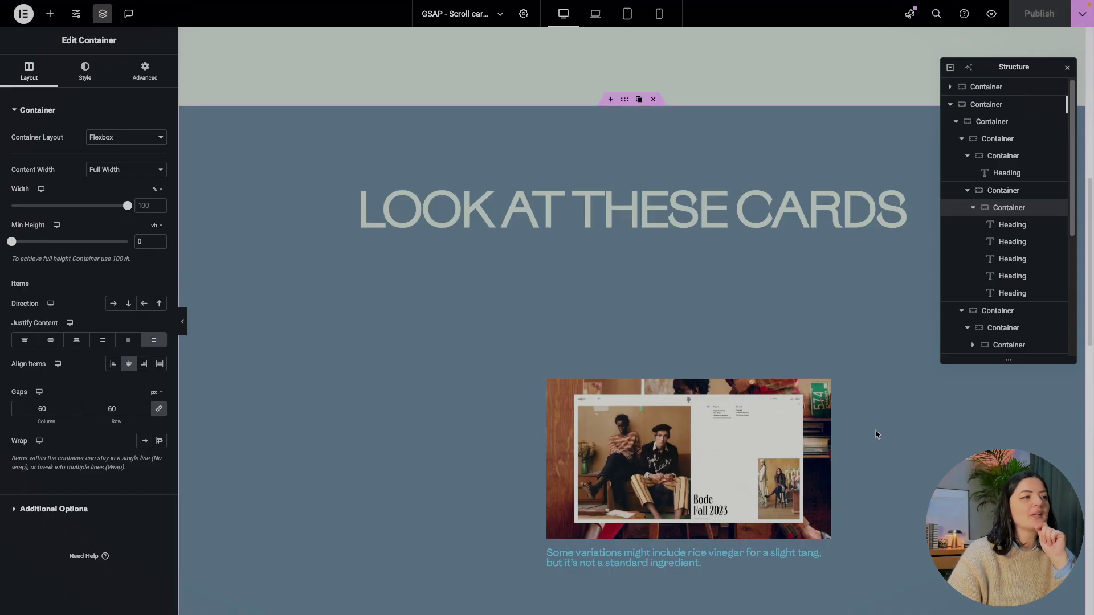
pyautogui.click(1005, 194)
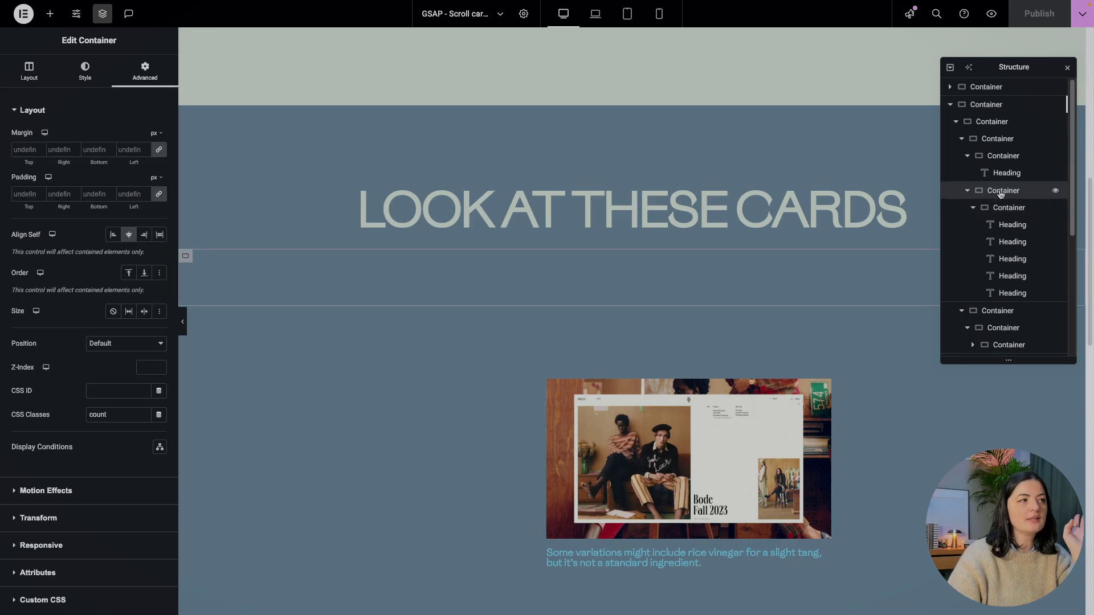
pyautogui.click(45, 83)
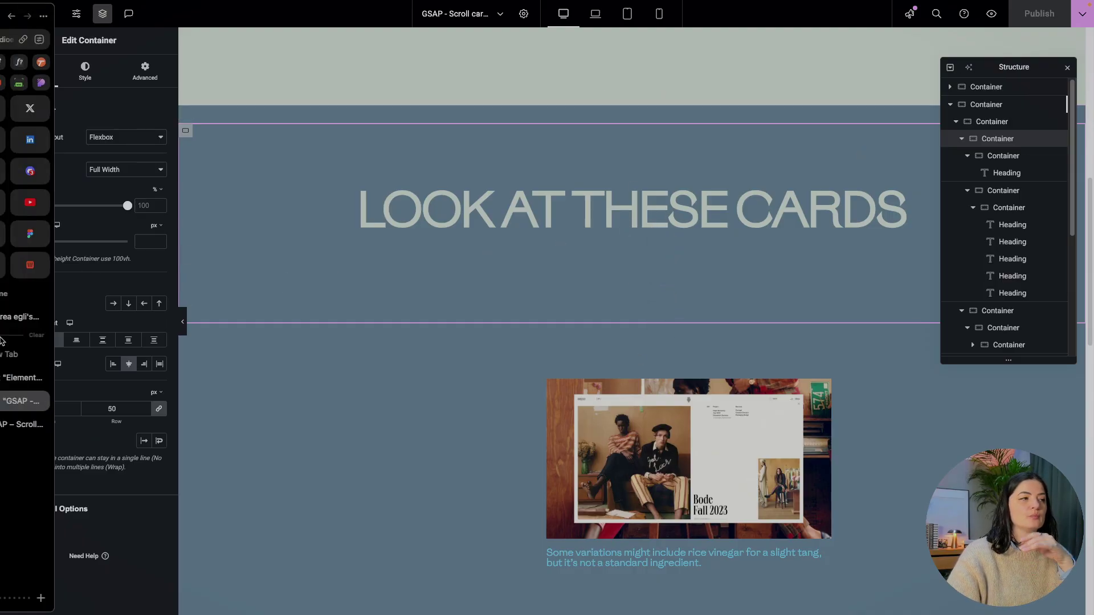
# Check on the live page how the counter numbers match the cards from the section's start to its end.
pyautogui.click(49, 422)
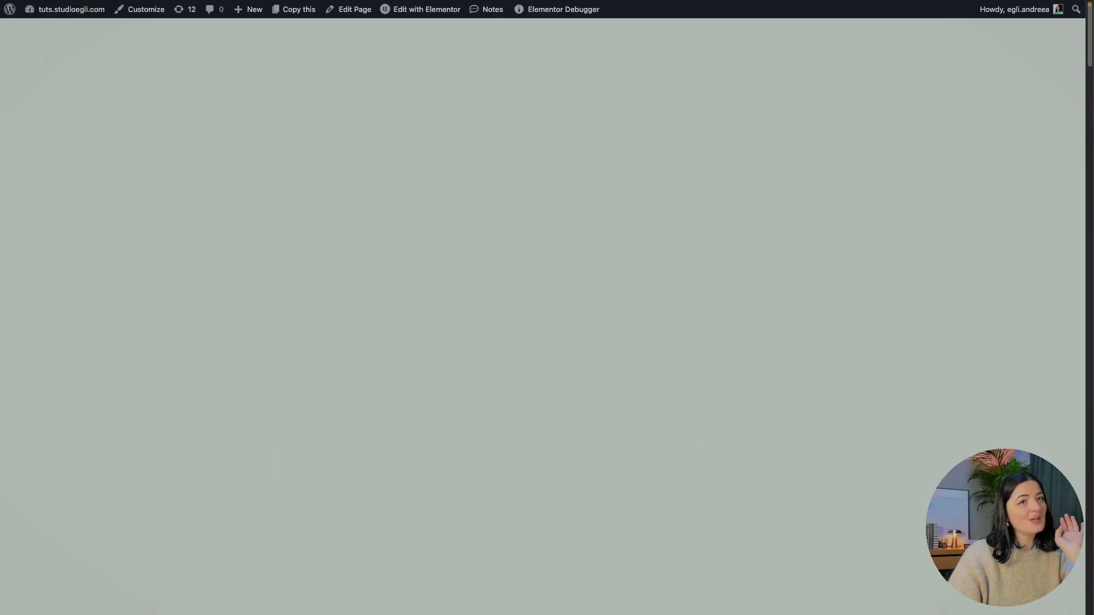
pyautogui.scroll(-8, 543, 317)
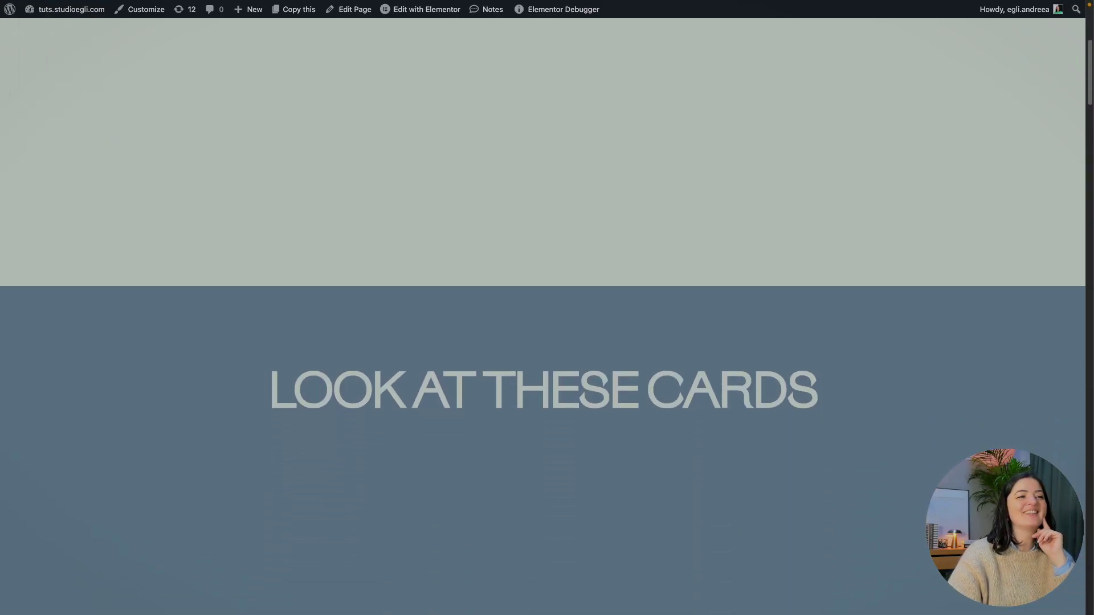
pyautogui.scroll(-3, 542, 317)
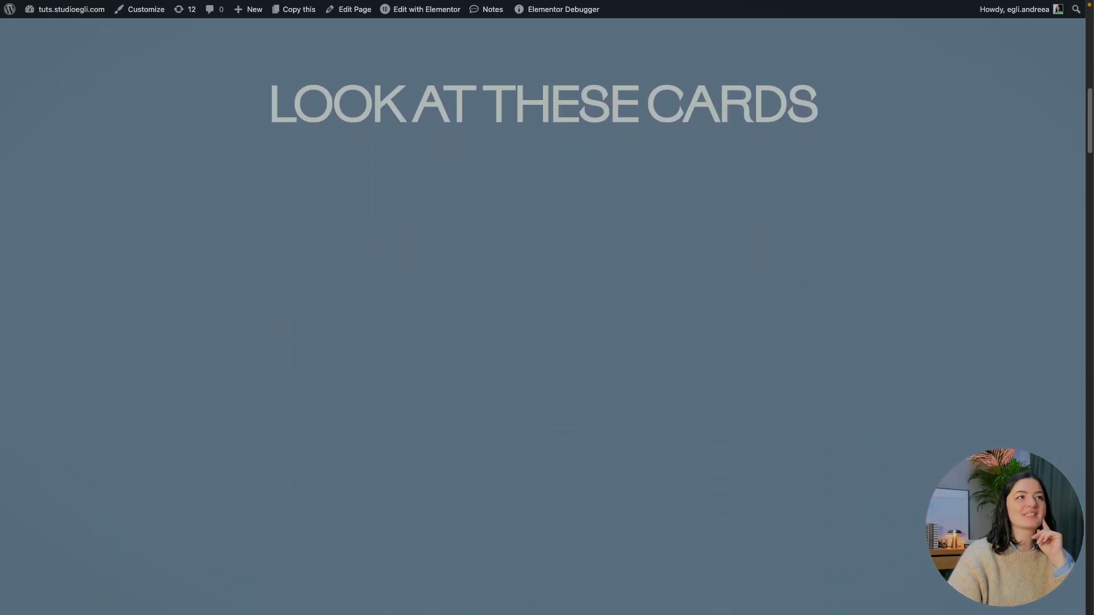
pyautogui.scroll(-5, 543, 317)
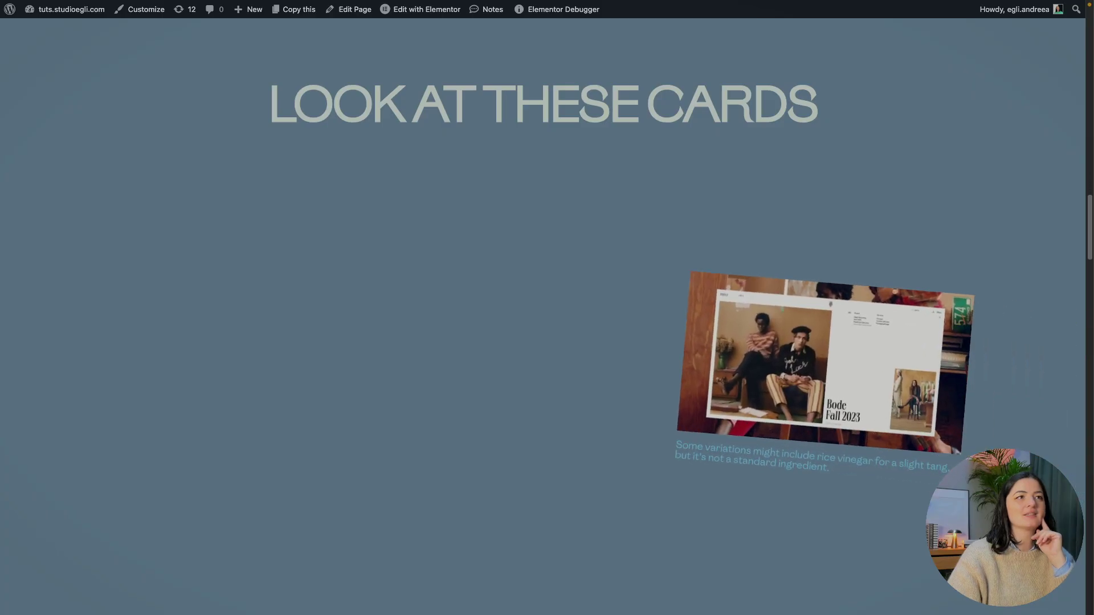
pyautogui.scroll(-5, 542, 316)
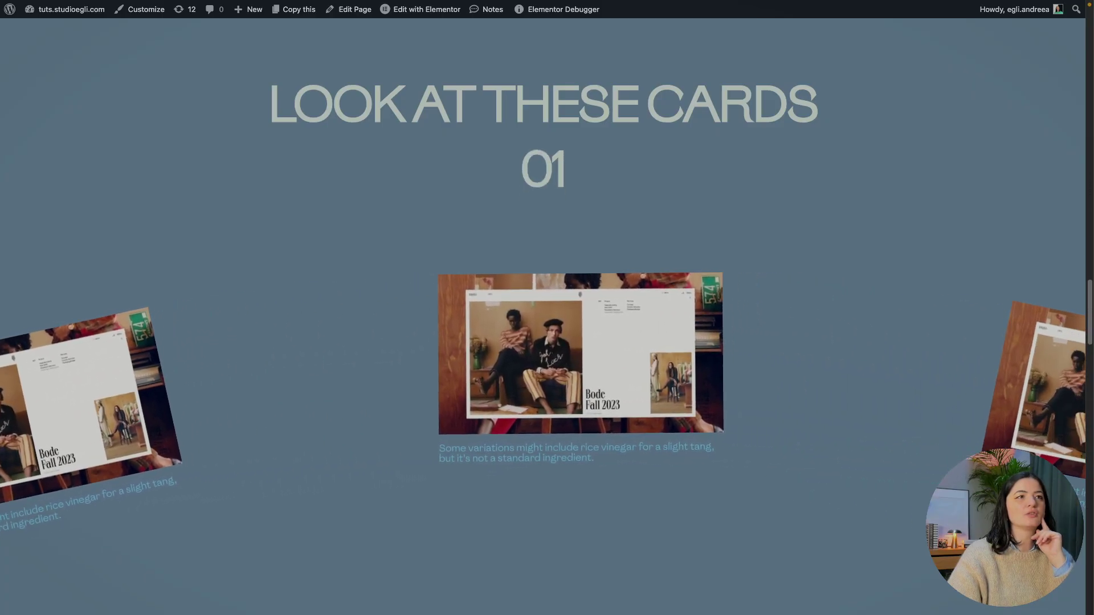
pyautogui.scroll(-5, 542, 316)
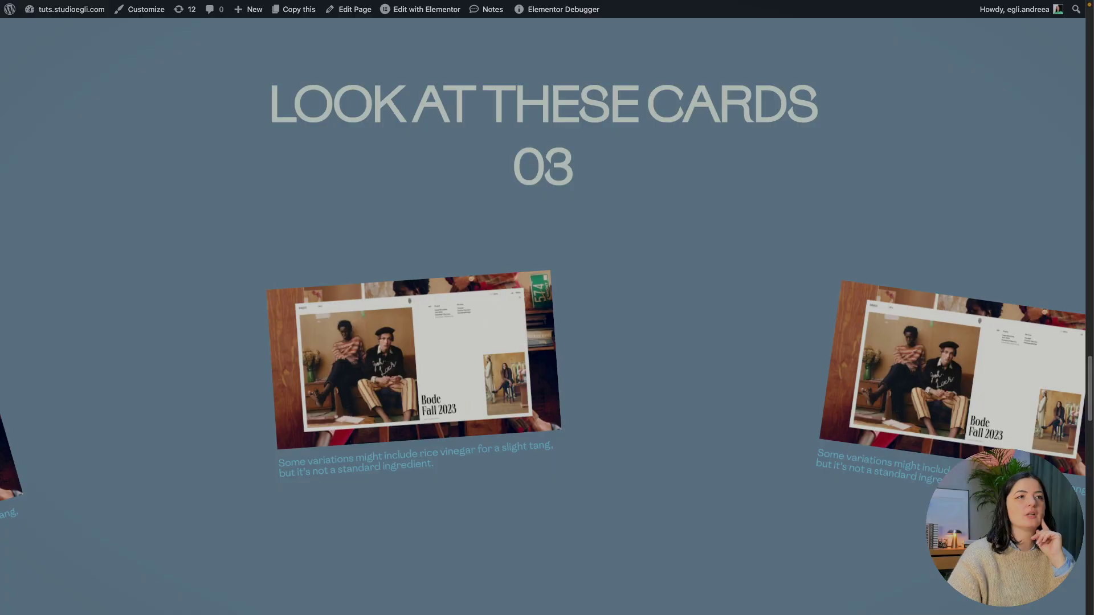
pyautogui.scroll(-5, 542, 317)
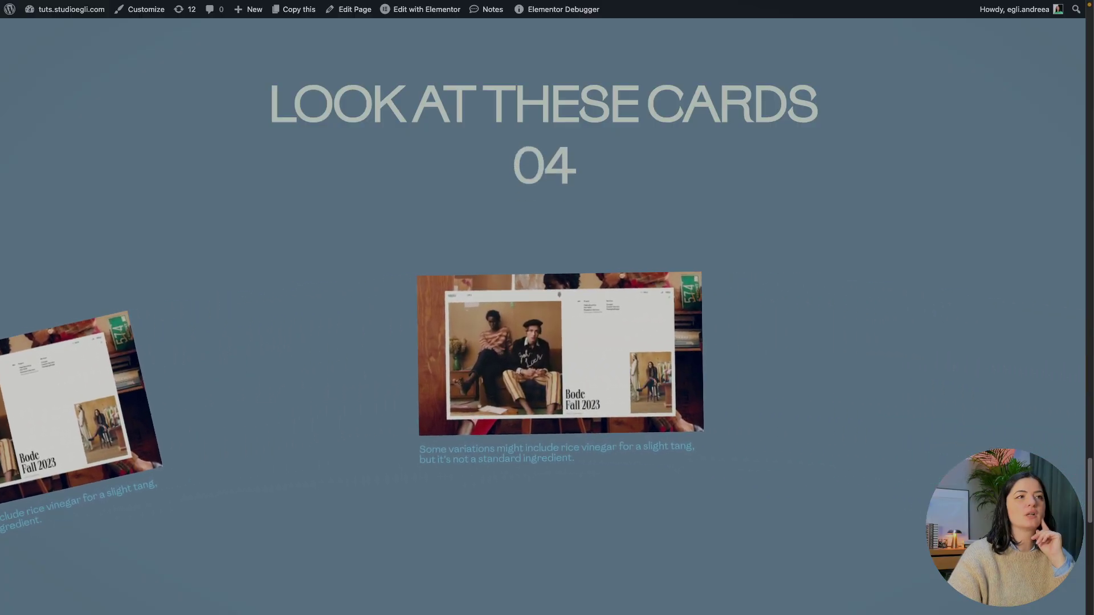
pyautogui.scroll(-5, 542, 317)
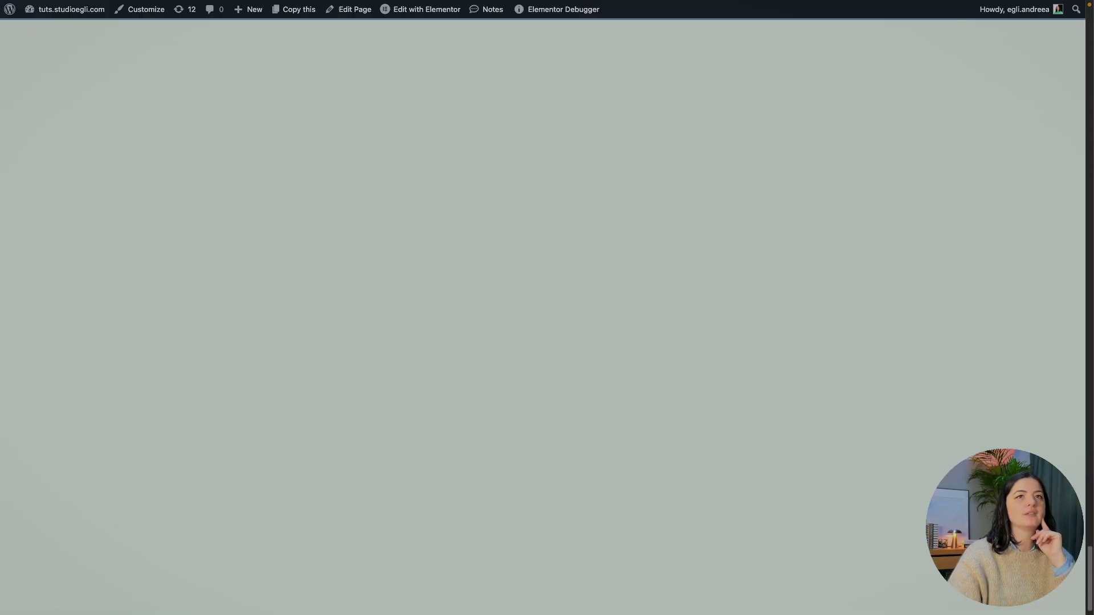
# Return to the editor and duplicate the container with the CSS classes "card empty".
pyautogui.moveTo(0, 421)
pyautogui.click(45, 400)
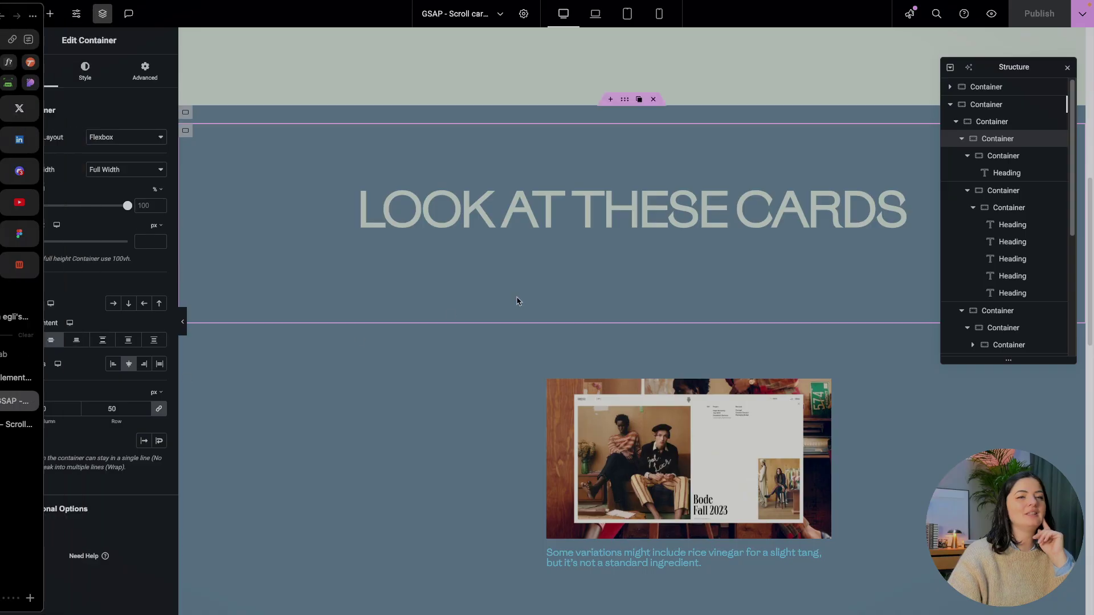
pyautogui.scroll(-3, 1020, 250)
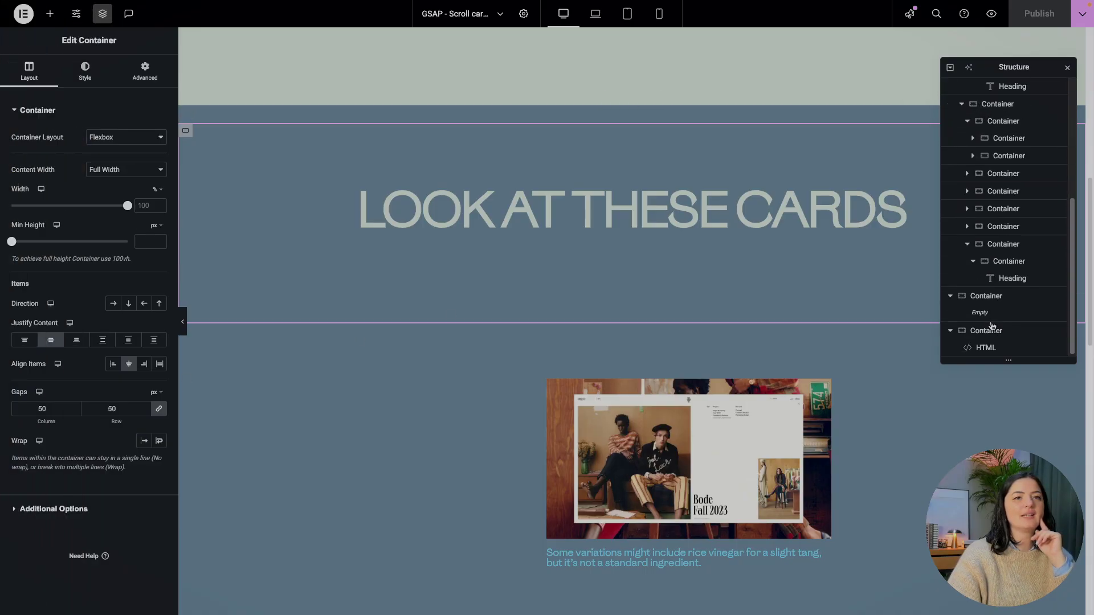
pyautogui.rightClick(979, 278)
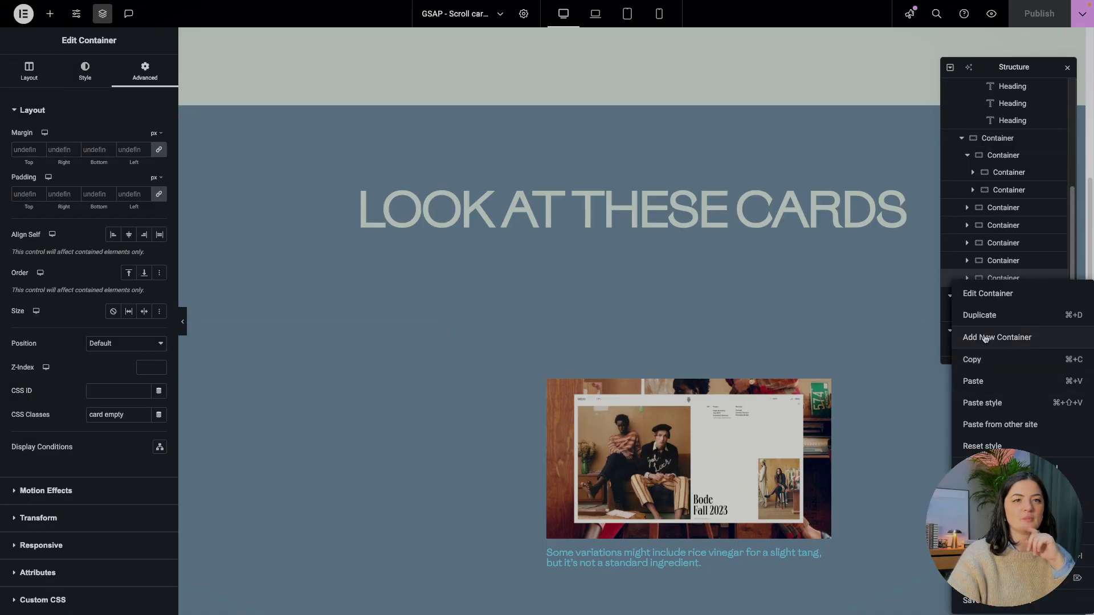
pyautogui.click(979, 315)
# Examine the counter timing and card movement with the second empty card on the live page, in both scroll directions.
pyautogui.moveTo(1, 427)
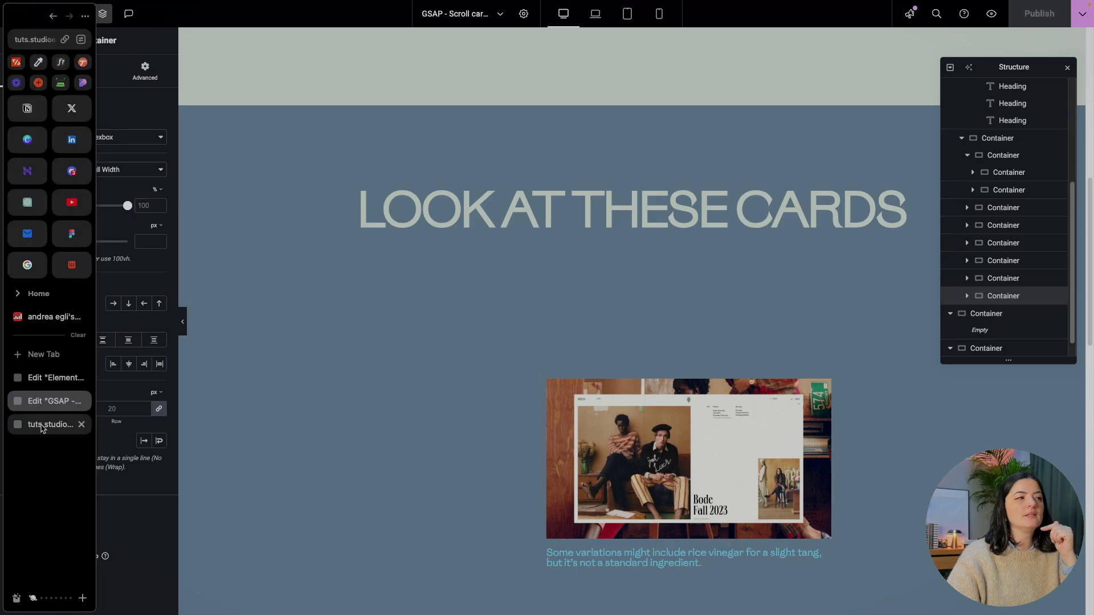
pyautogui.click(42, 426)
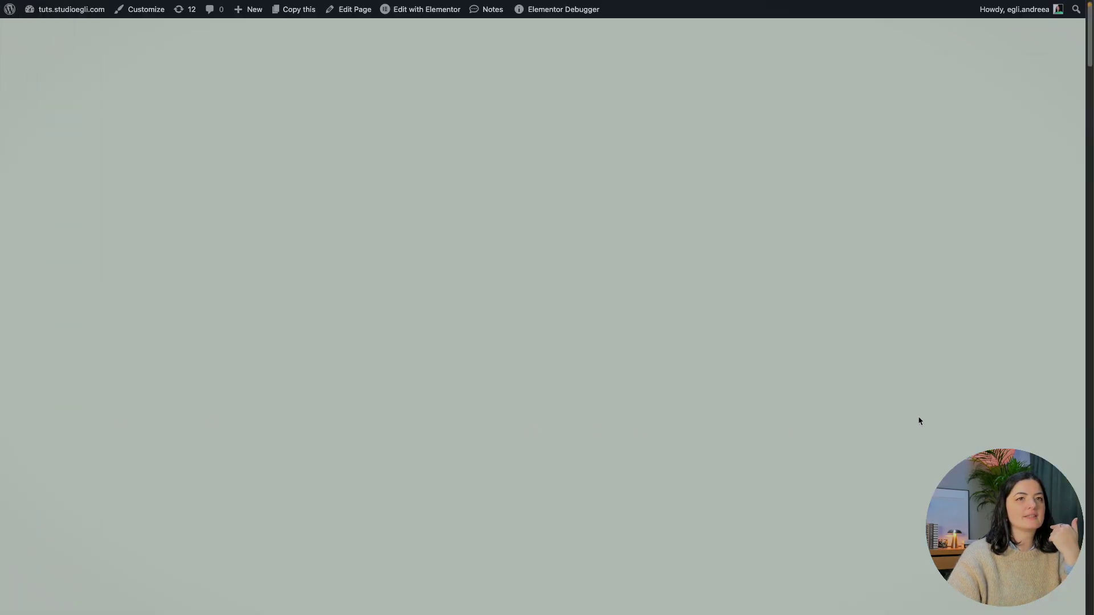
pyautogui.scroll(-10, 542, 316)
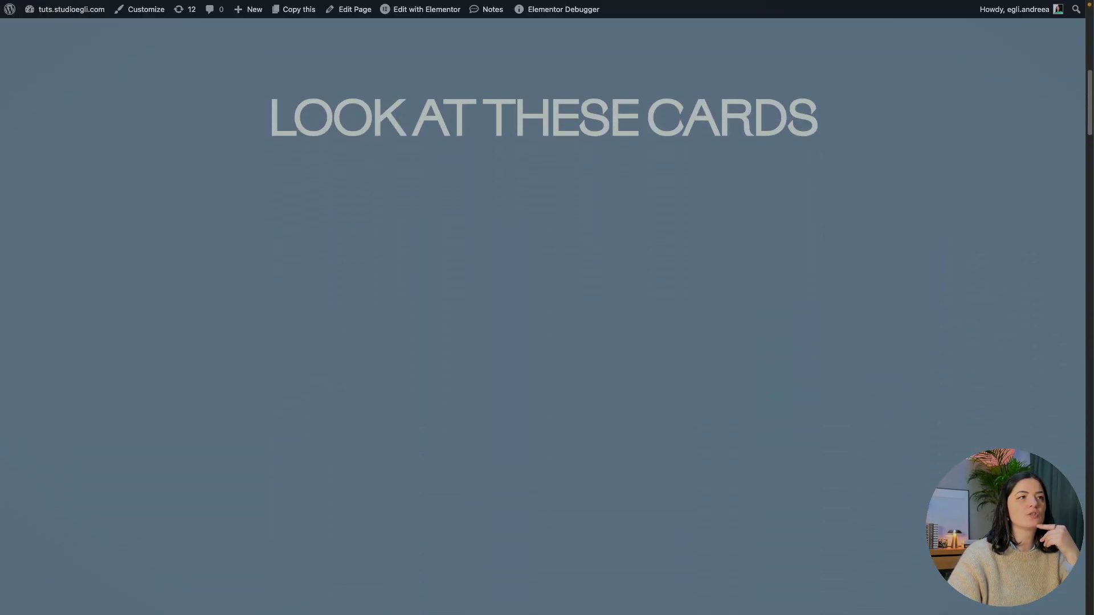
pyautogui.scroll(-3, 543, 316)
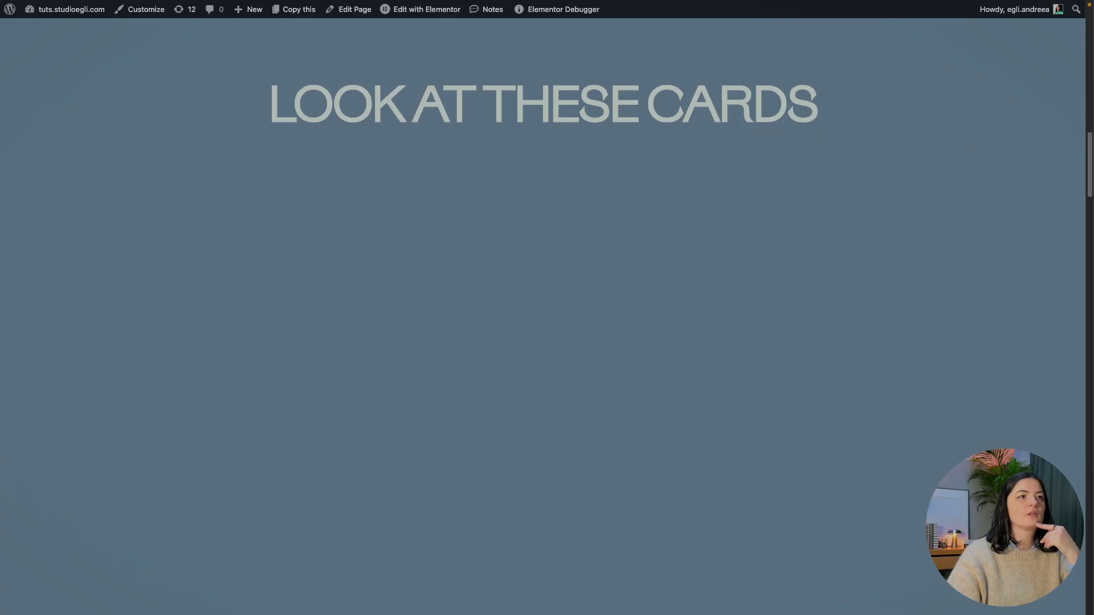
pyautogui.scroll(-10, 542, 316)
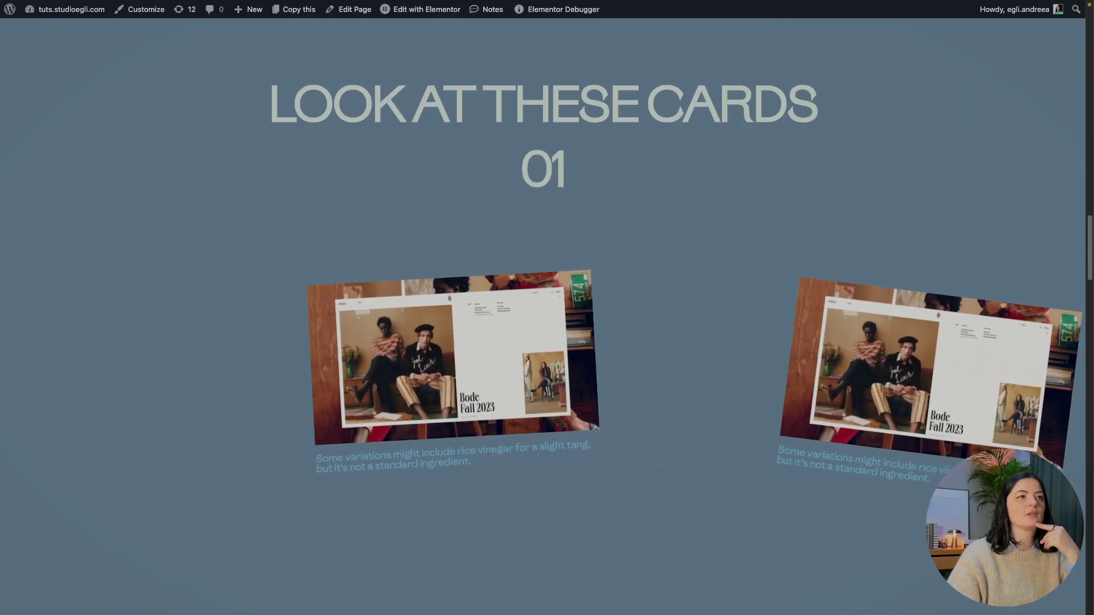
pyautogui.scroll(-10, 542, 316)
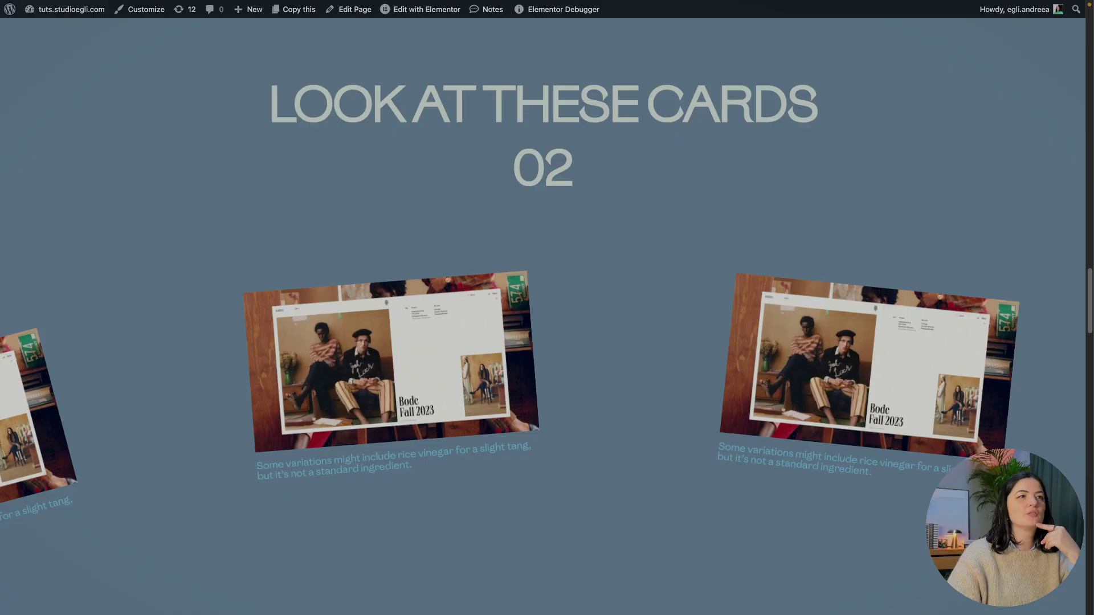
pyautogui.scroll(-10, 543, 316)
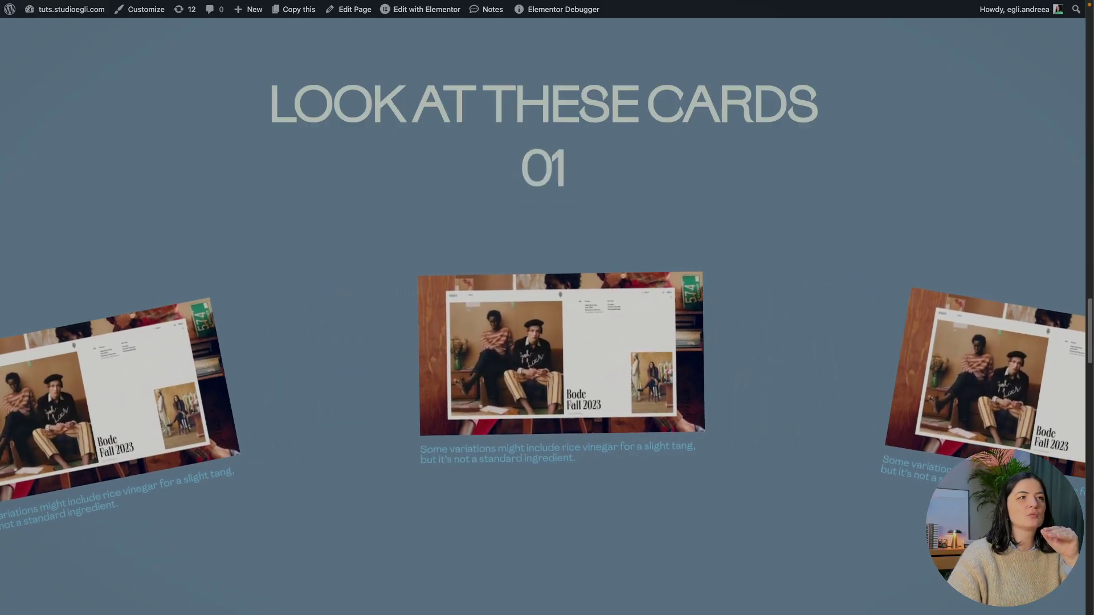
pyautogui.scroll(5, 543, 316)
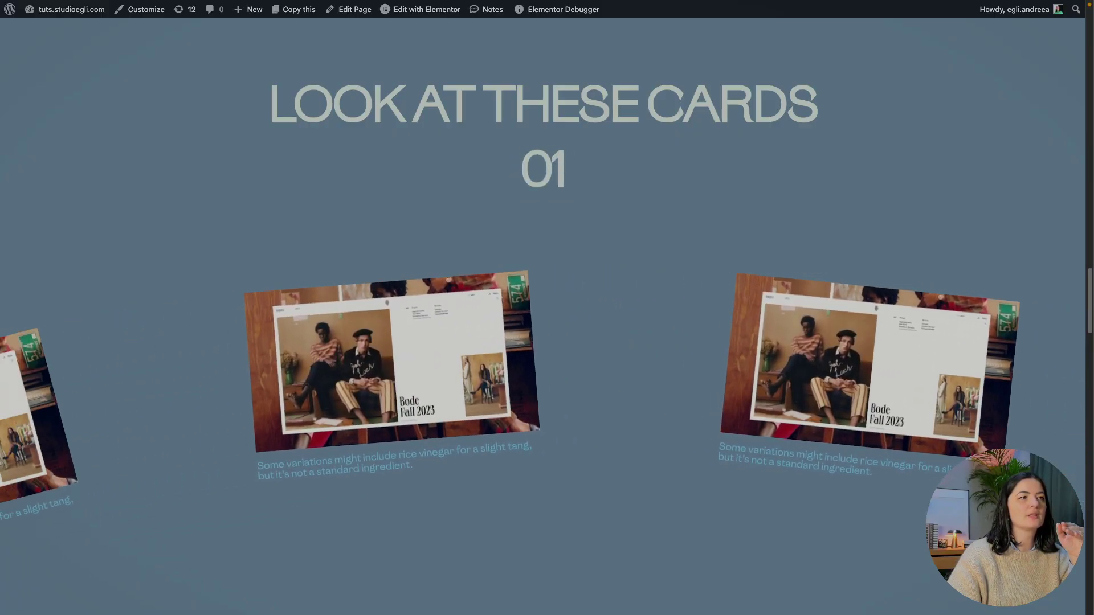
pyautogui.scroll(10, 542, 317)
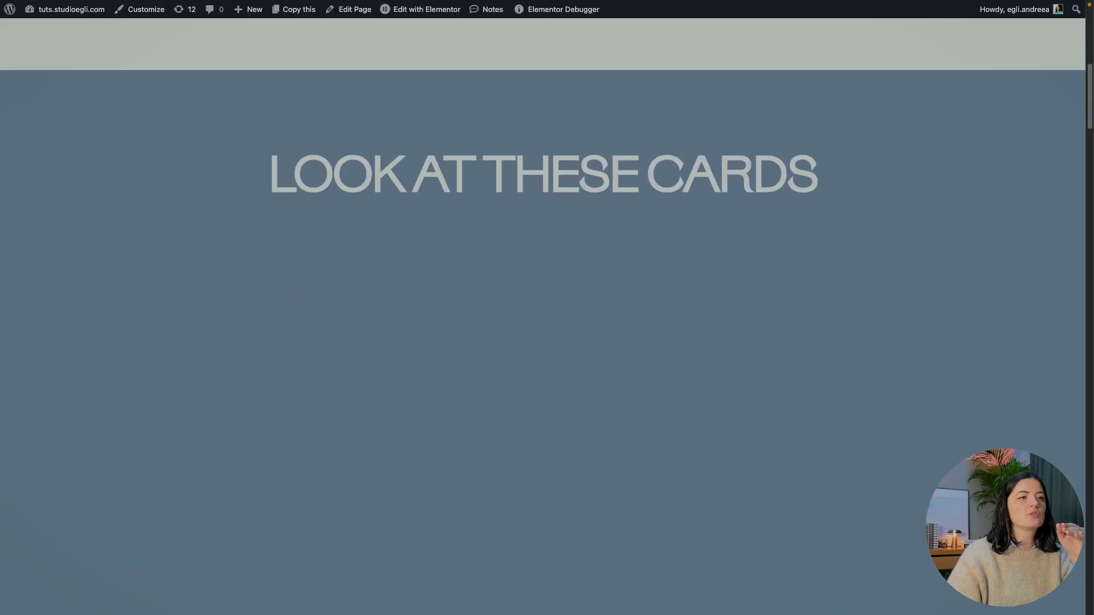
pyautogui.scroll(-2, 542, 316)
pyautogui.scroll(-3, 543, 317)
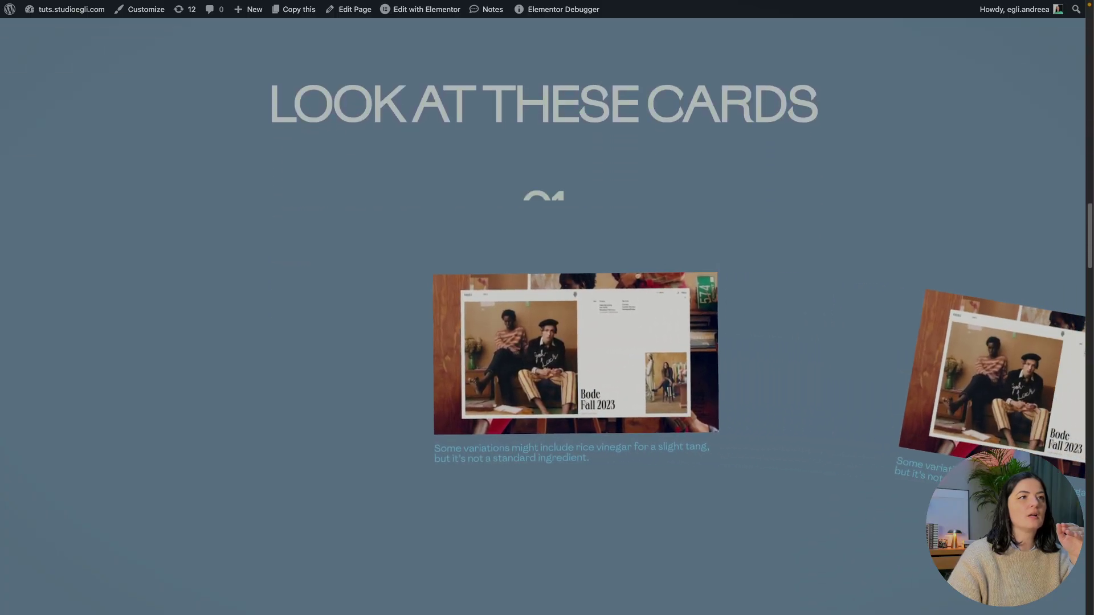
pyautogui.scroll(-5, 543, 316)
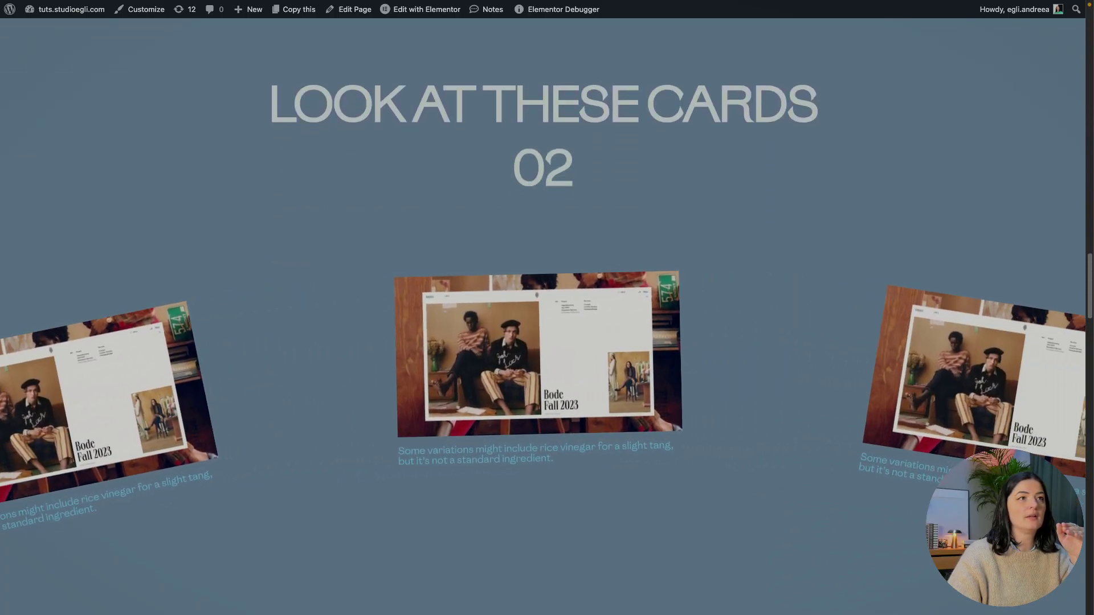
pyautogui.scroll(-5, 543, 316)
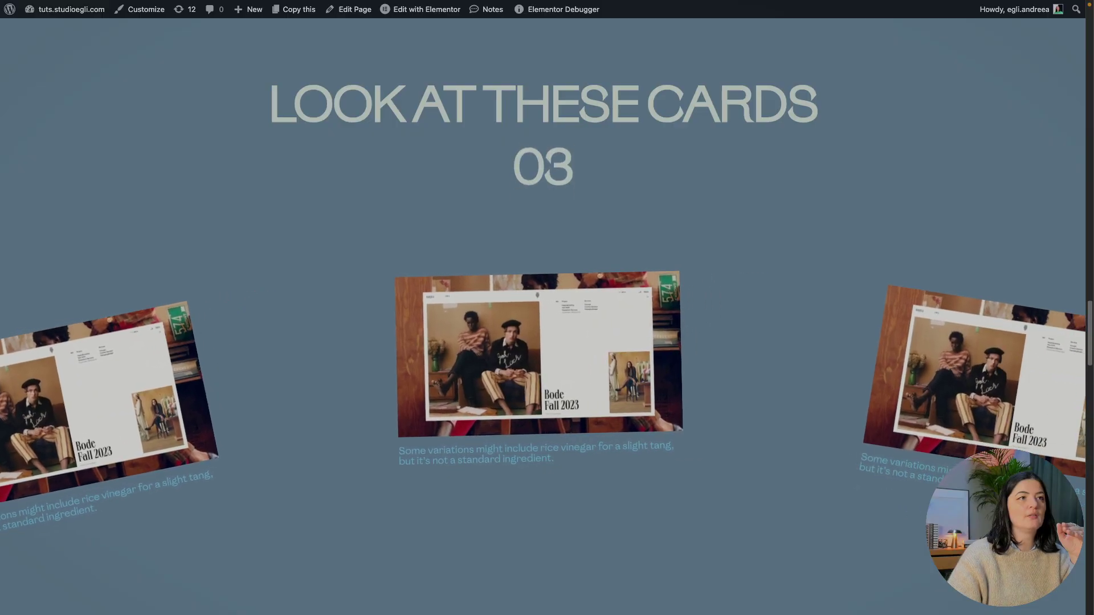
pyautogui.scroll(-5, 542, 316)
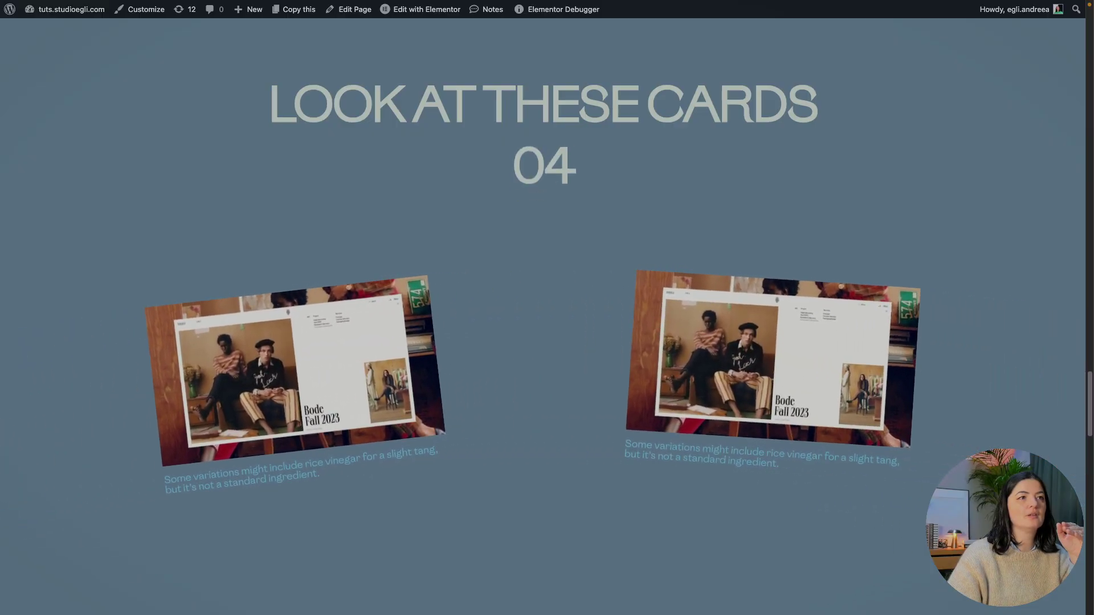
pyautogui.scroll(-5, 543, 316)
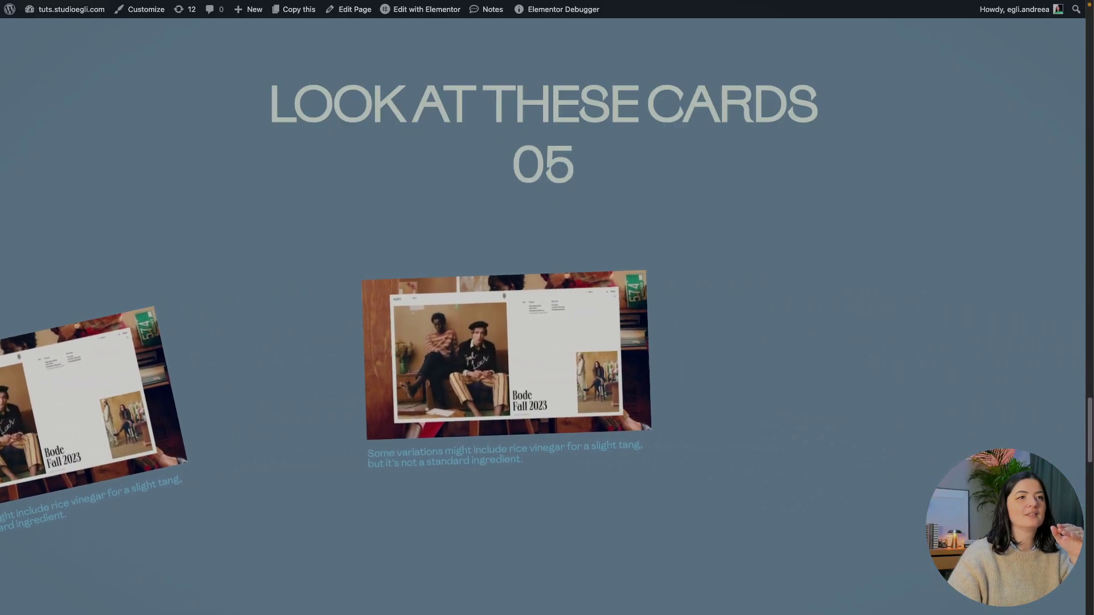
# Check the end of the section on the live page, return to the editor and duplicate the last empty card container.
pyautogui.scroll(-5, 543, 316)
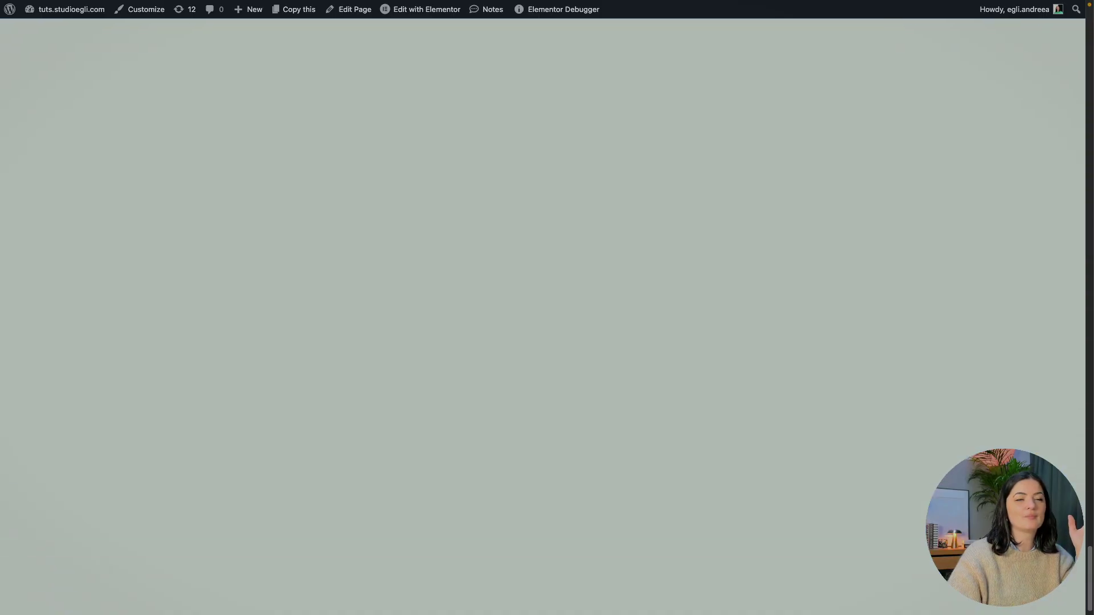
pyautogui.scroll(8, 542, 316)
pyautogui.scroll(15, 542, 316)
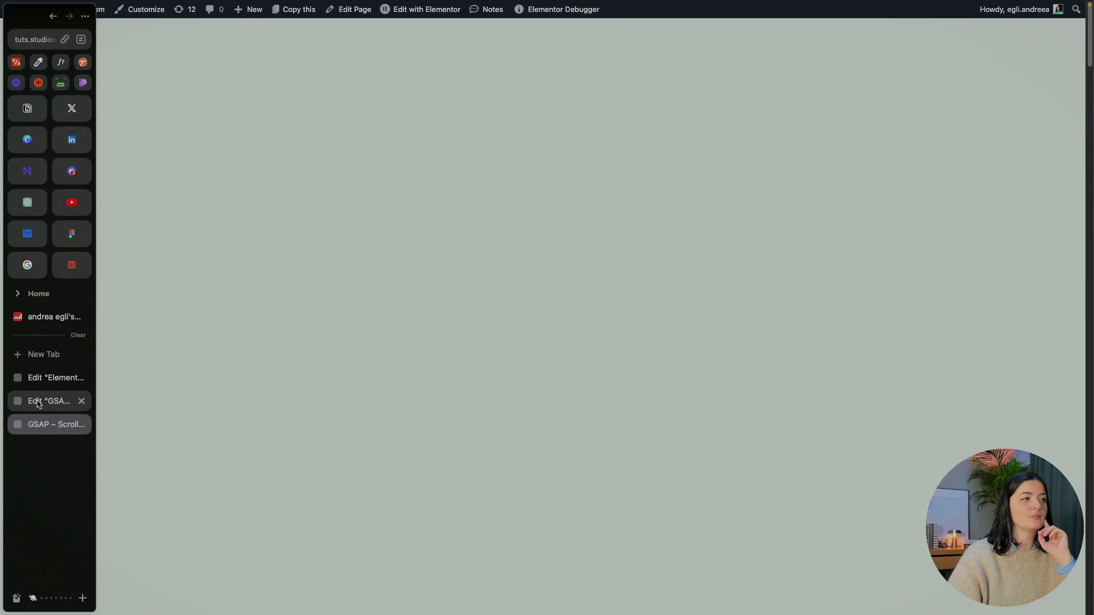
pyautogui.click(39, 401)
pyautogui.rightClick(984, 296)
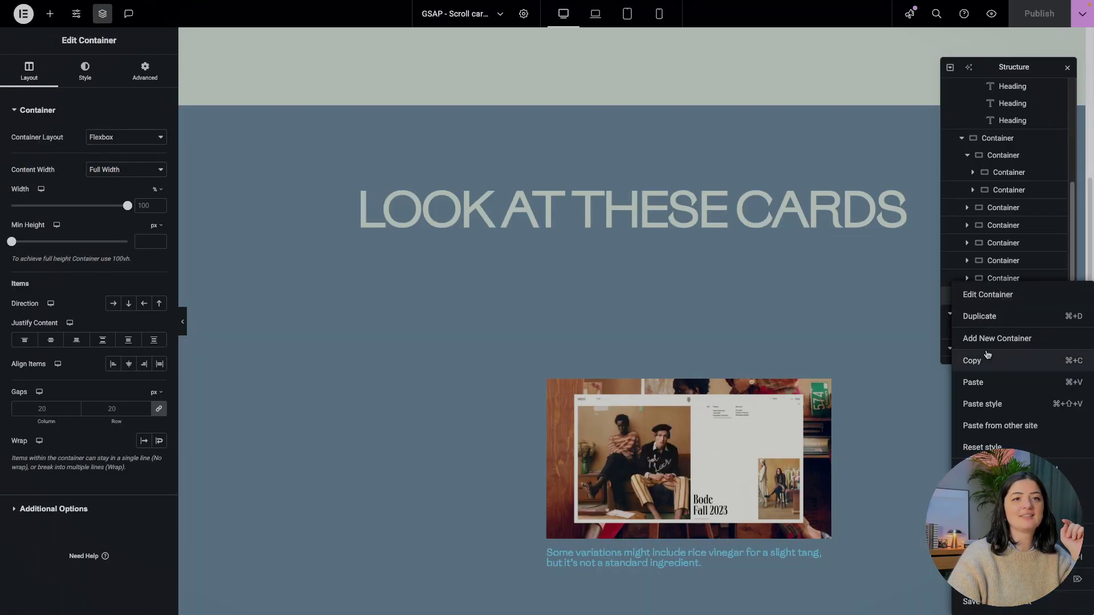
pyautogui.click(982, 316)
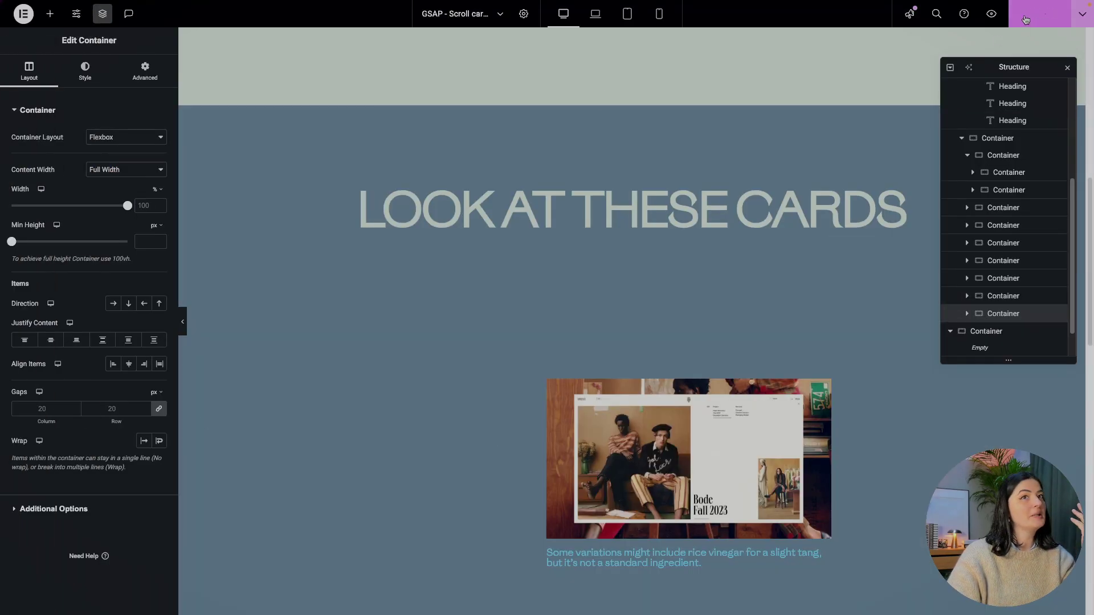
# Check on the live page how the counter and cards behave with the third empty card, from the section's start to its end.
pyautogui.click(36, 425)
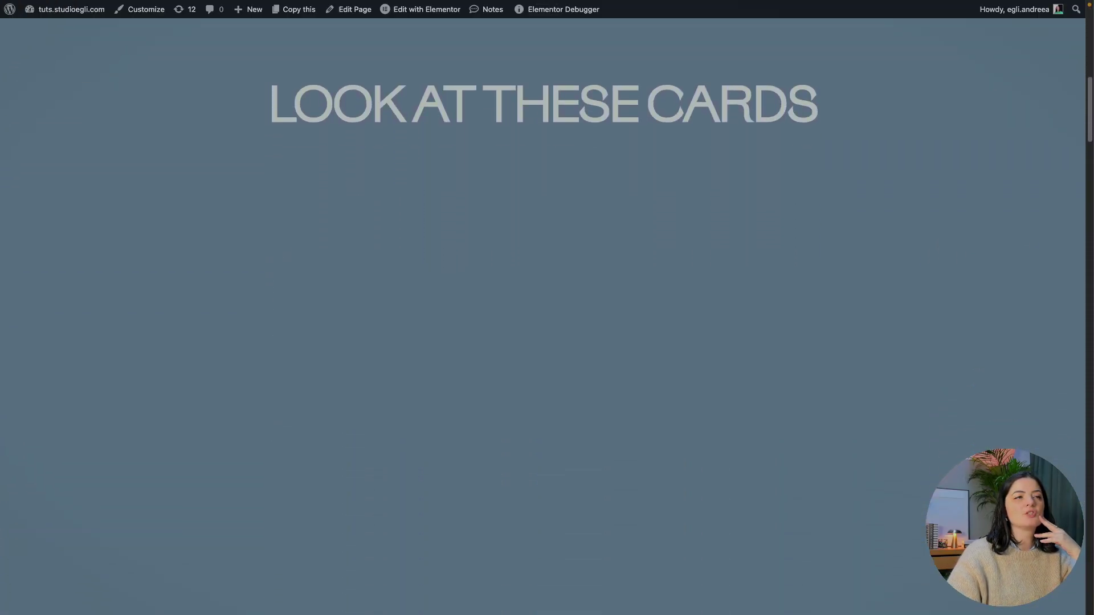
pyautogui.scroll(-5, 542, 316)
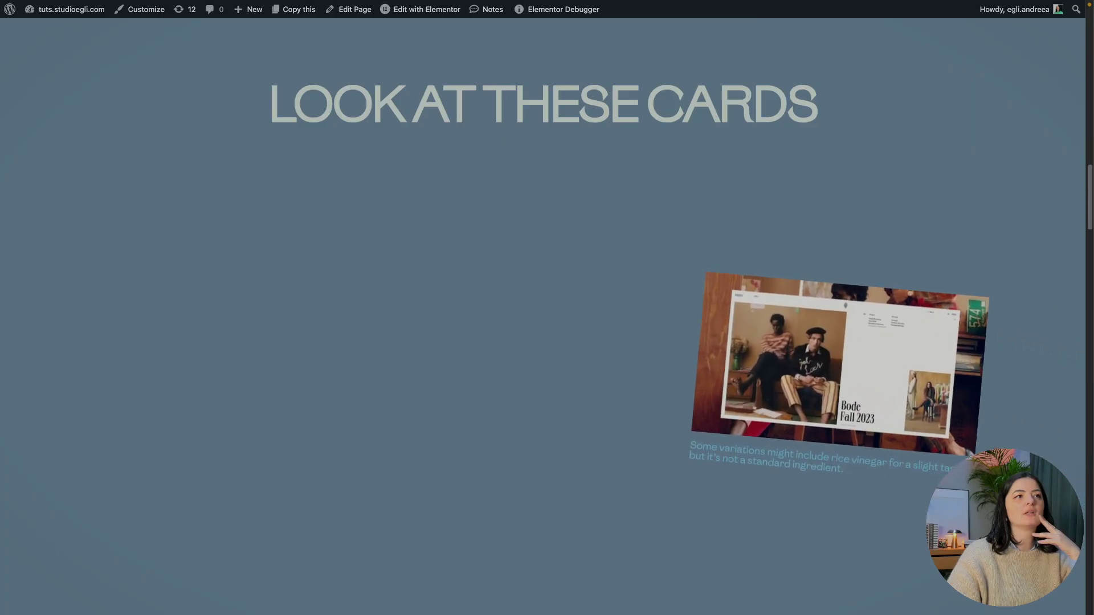
pyautogui.scroll(-5, 543, 316)
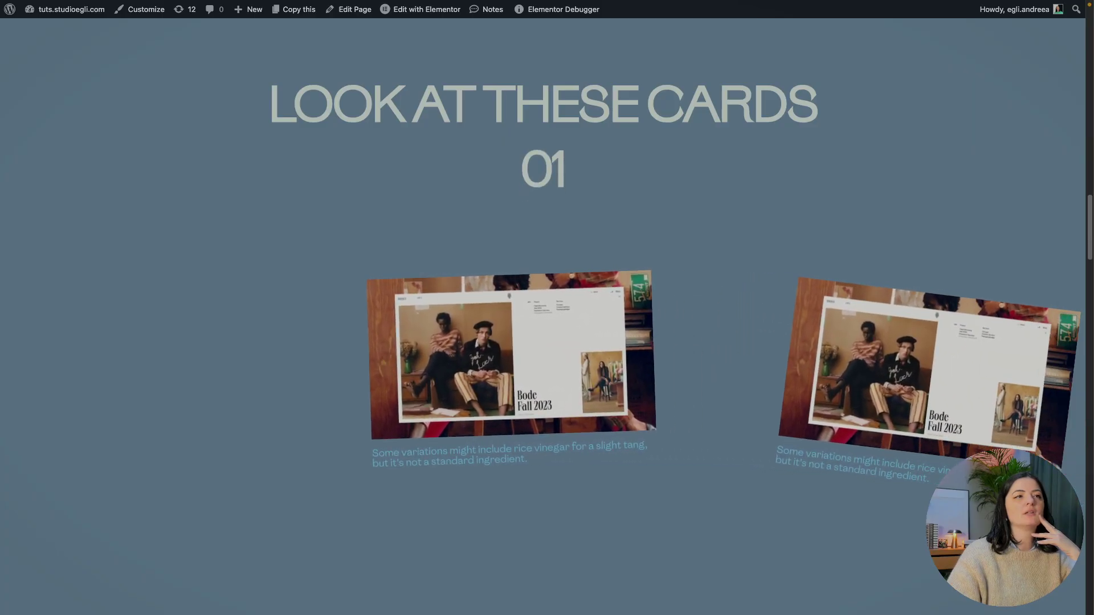
pyautogui.scroll(-5, 542, 316)
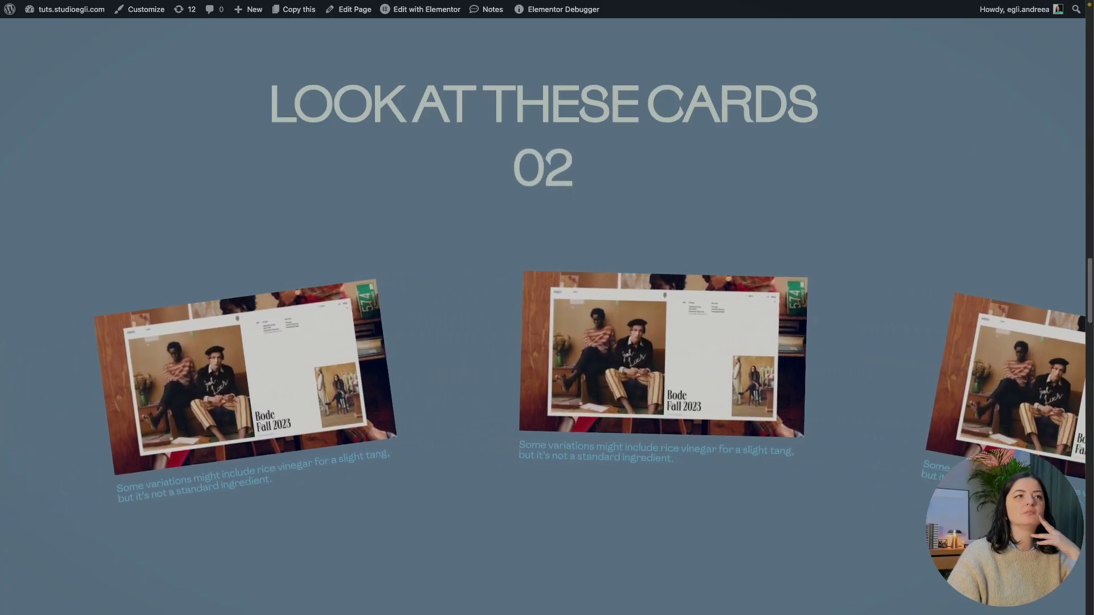
pyautogui.scroll(-5, 542, 316)
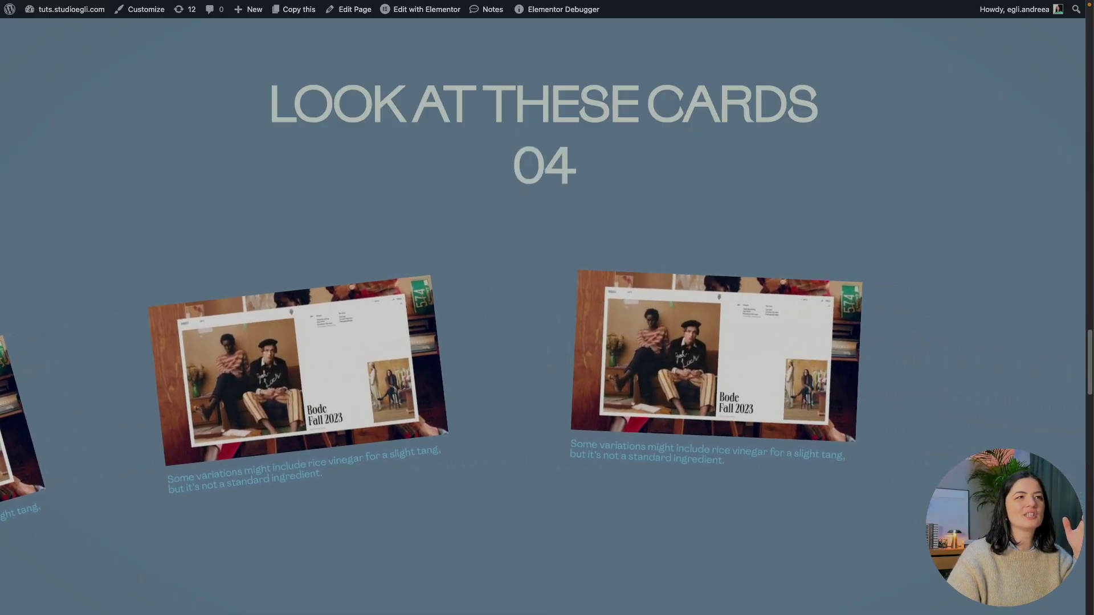
pyautogui.scroll(-5, 543, 316)
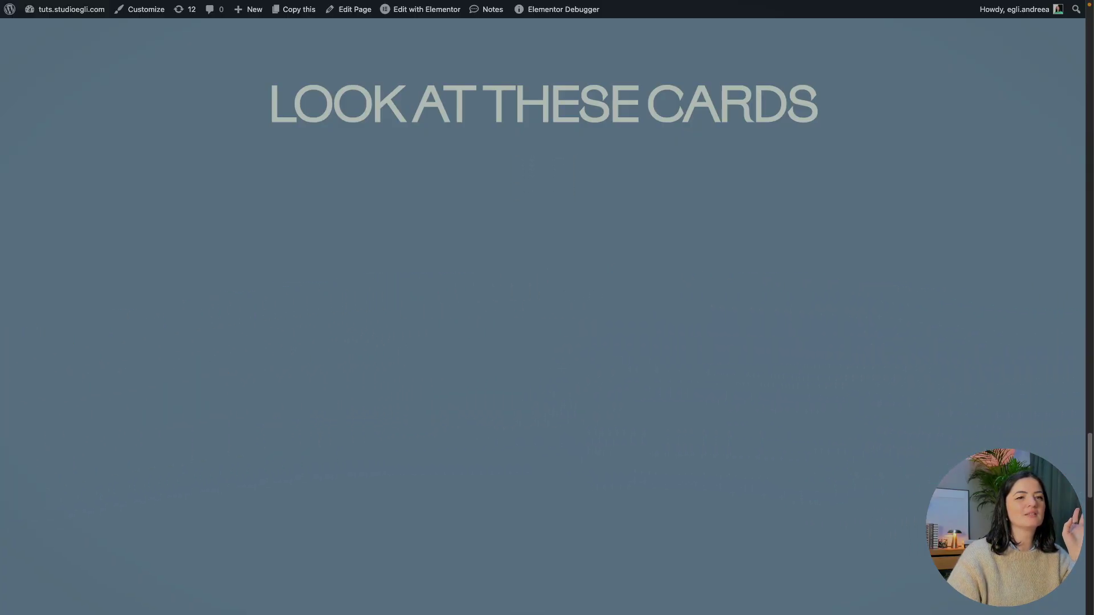
pyautogui.scroll(-3, 691, 419)
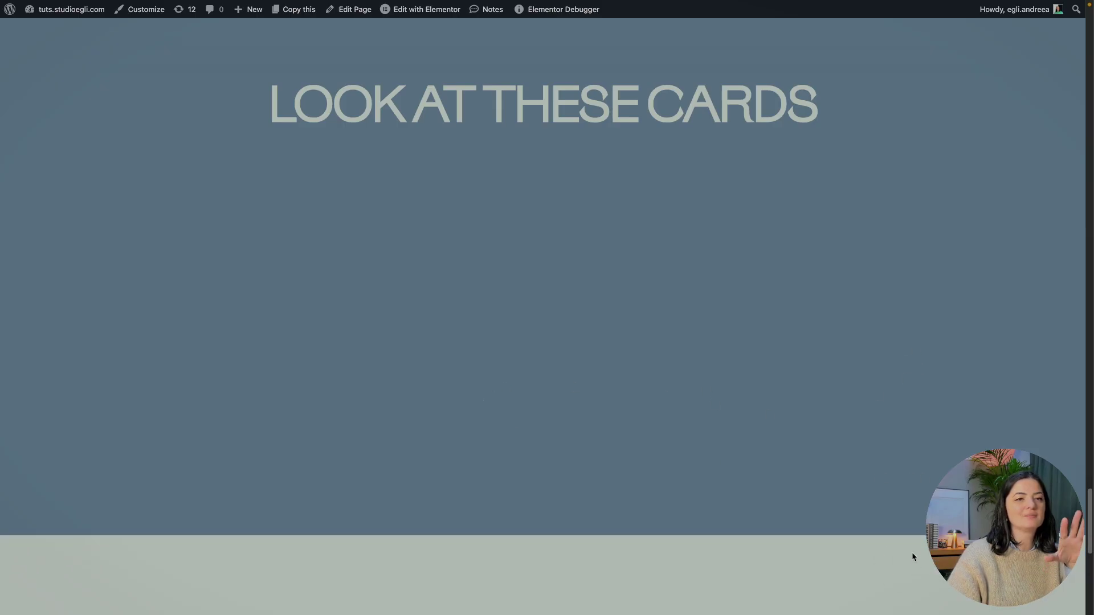
# Return to the editor and delete the last duplicated empty card container.
pyautogui.moveTo(17, 319)
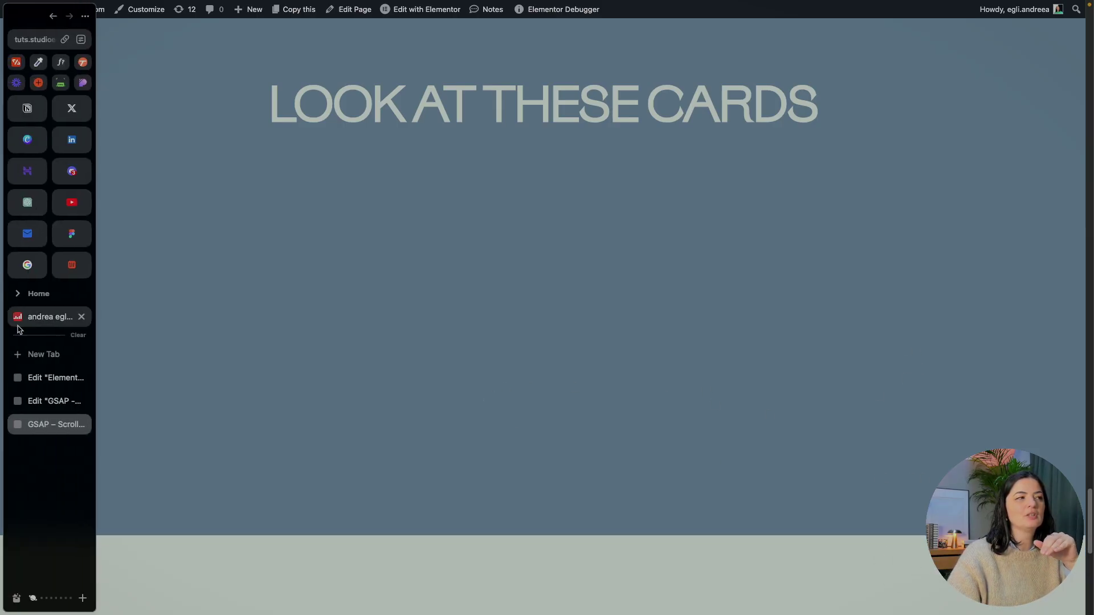
pyautogui.click(44, 401)
pyautogui.rightClick(1000, 312)
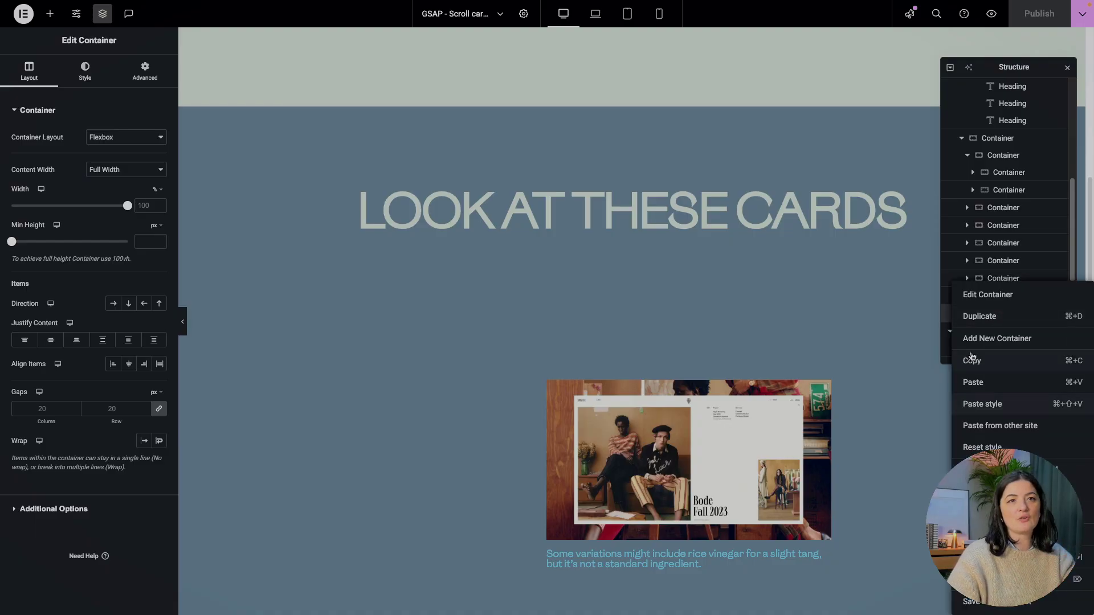
pyautogui.click(997, 339)
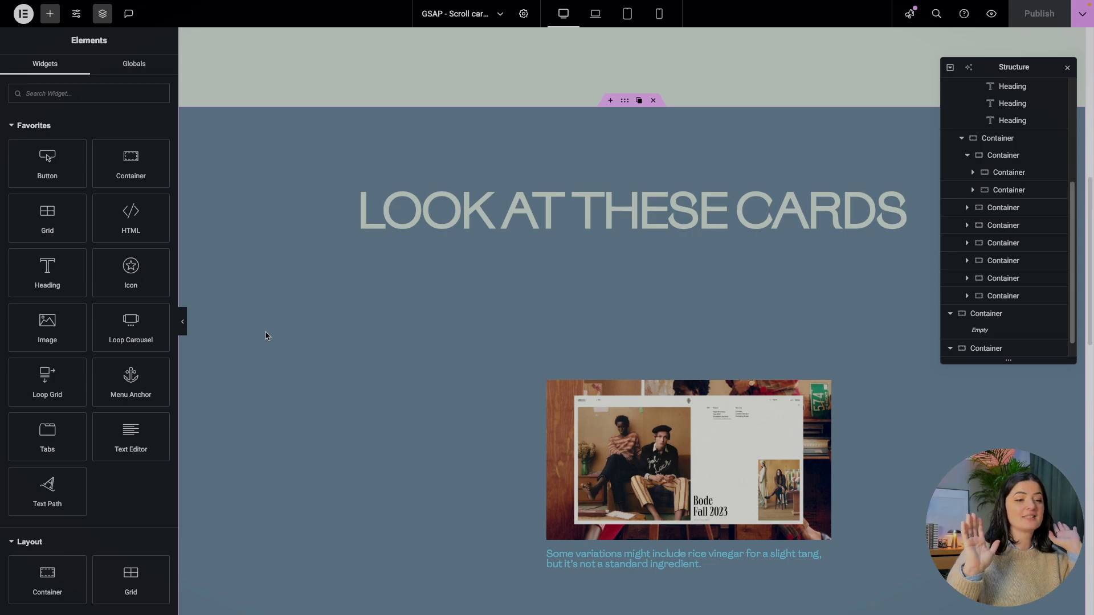
# Select the outer container that holds the card section and open its custom CSS.
pyautogui.click(985, 313)
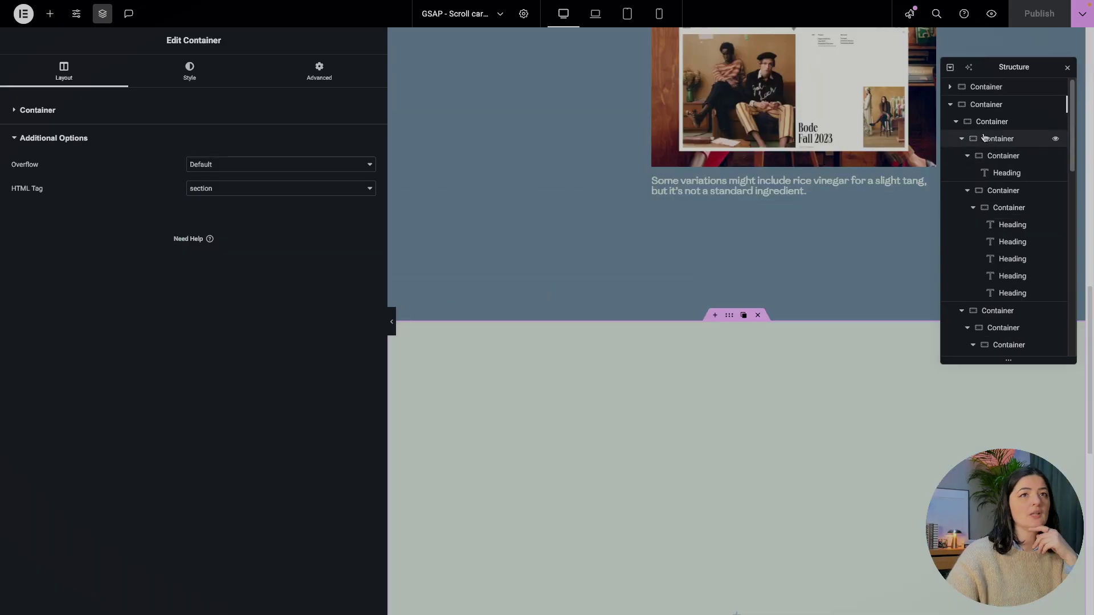
pyautogui.click(985, 104)
pyautogui.click(319, 72)
pyautogui.click(43, 600)
pyautogui.scroll(-10, 215, 398)
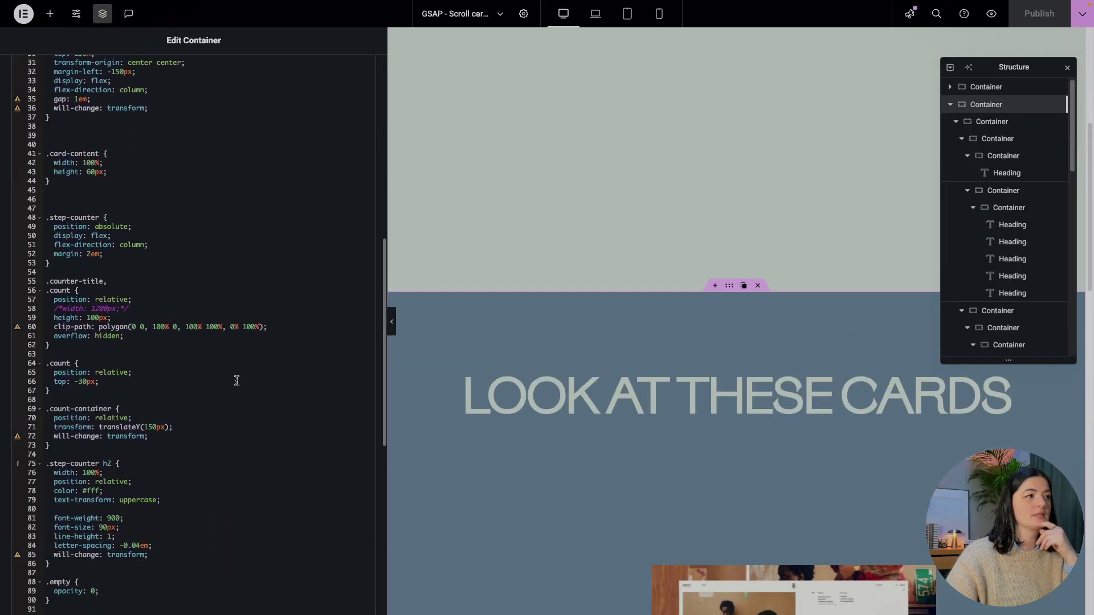
# Examine the custom CSS from the counter rules to the 900px max-width media query, including the title, count and card values, and return to its beginning.
pyautogui.scroll(-3, 236, 381)
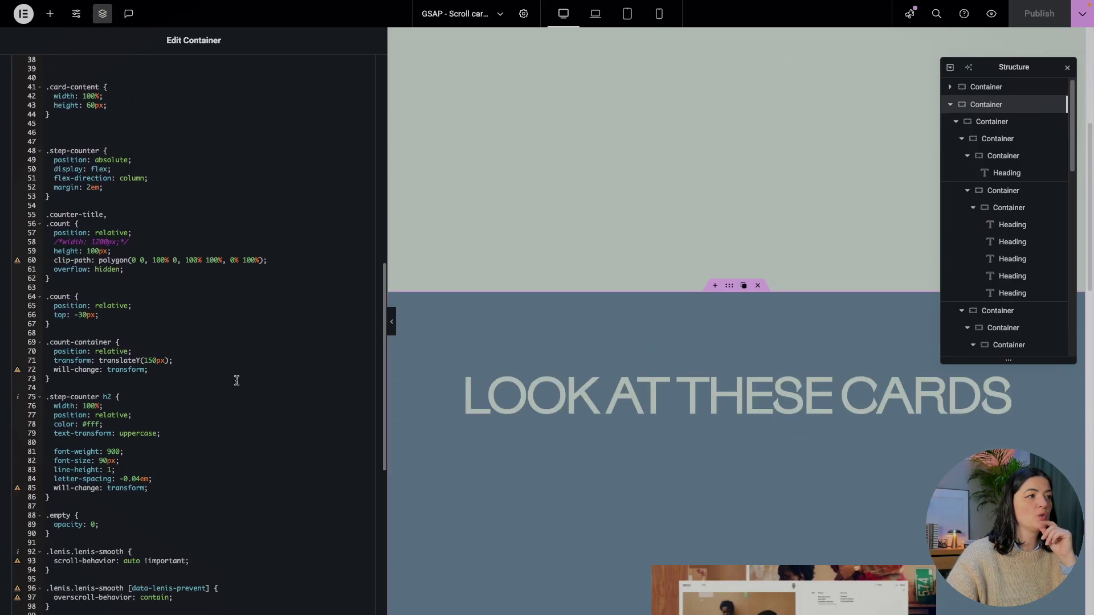
pyautogui.scroll(-3, 236, 381)
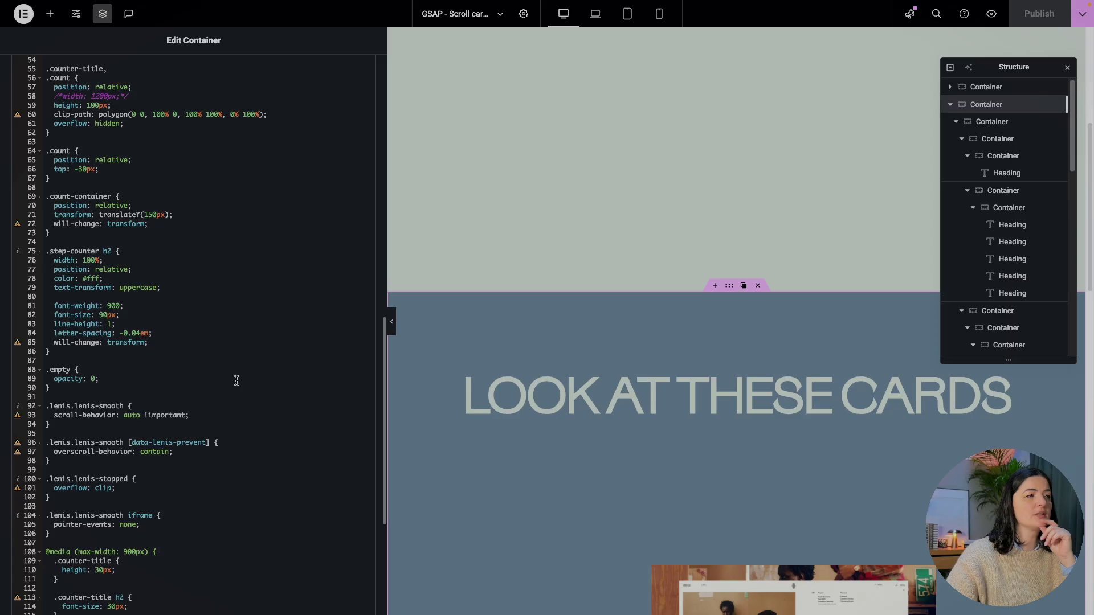
pyautogui.scroll(-5, 236, 380)
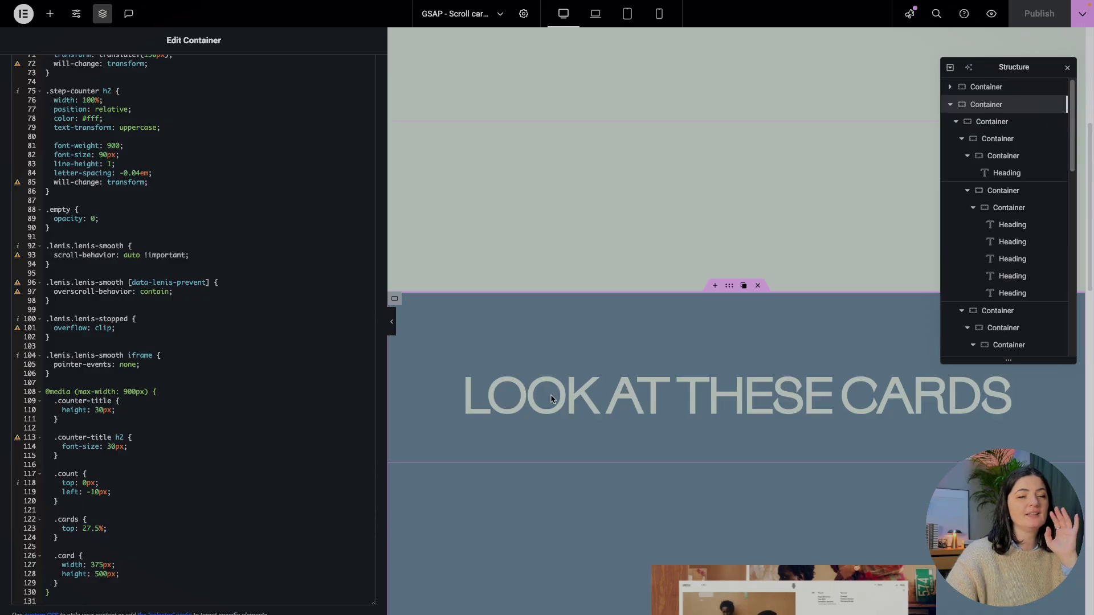
pyautogui.click(123, 437)
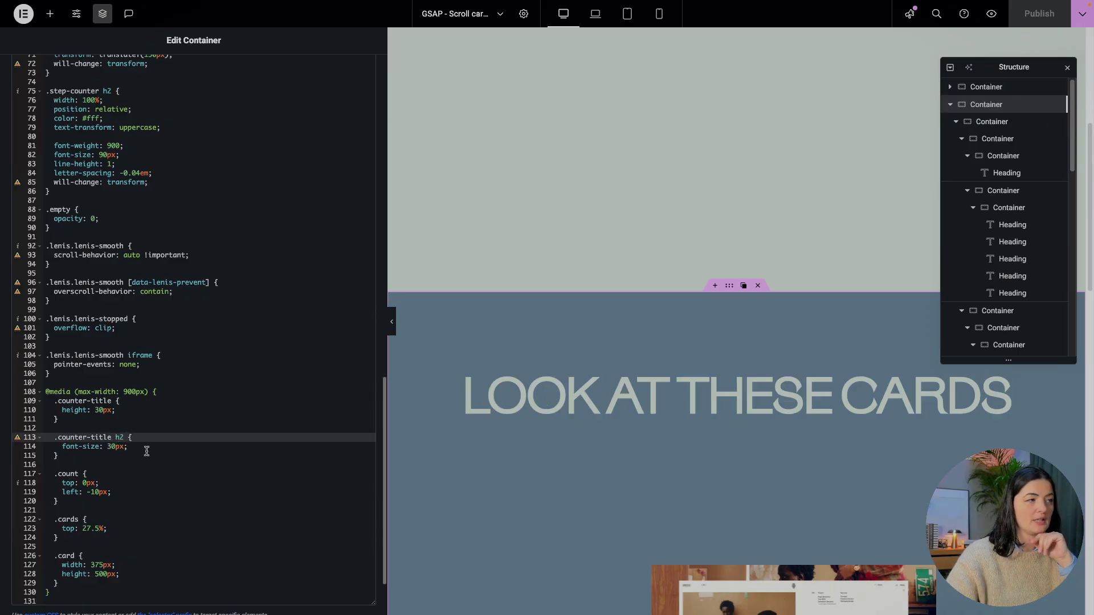
pyautogui.scroll(-2, 218, 443)
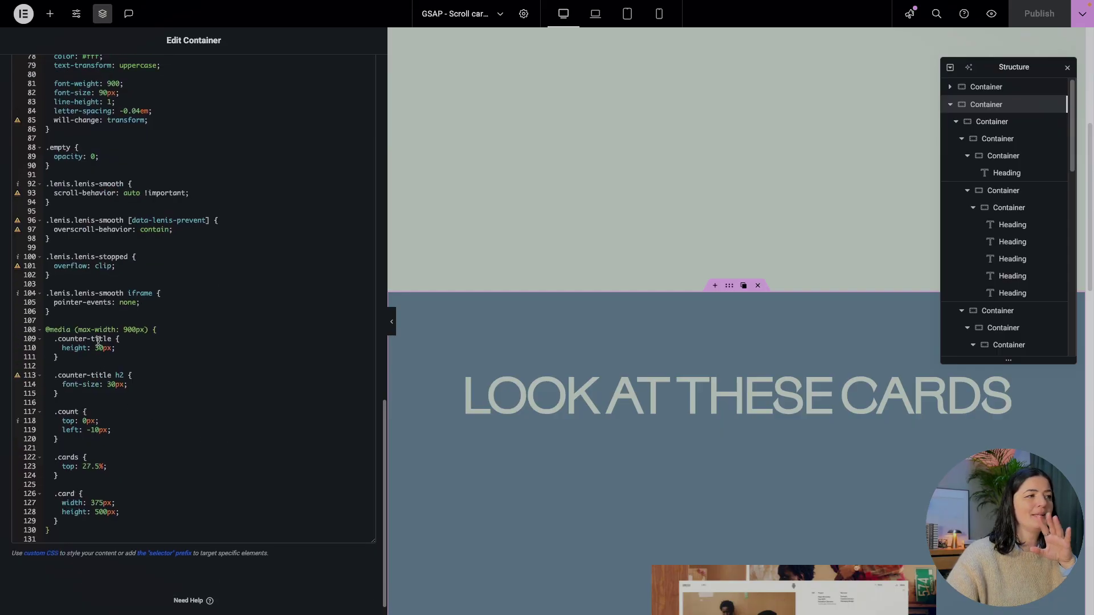
pyautogui.scroll(15, 249, 406)
pyautogui.scroll(3, 249, 406)
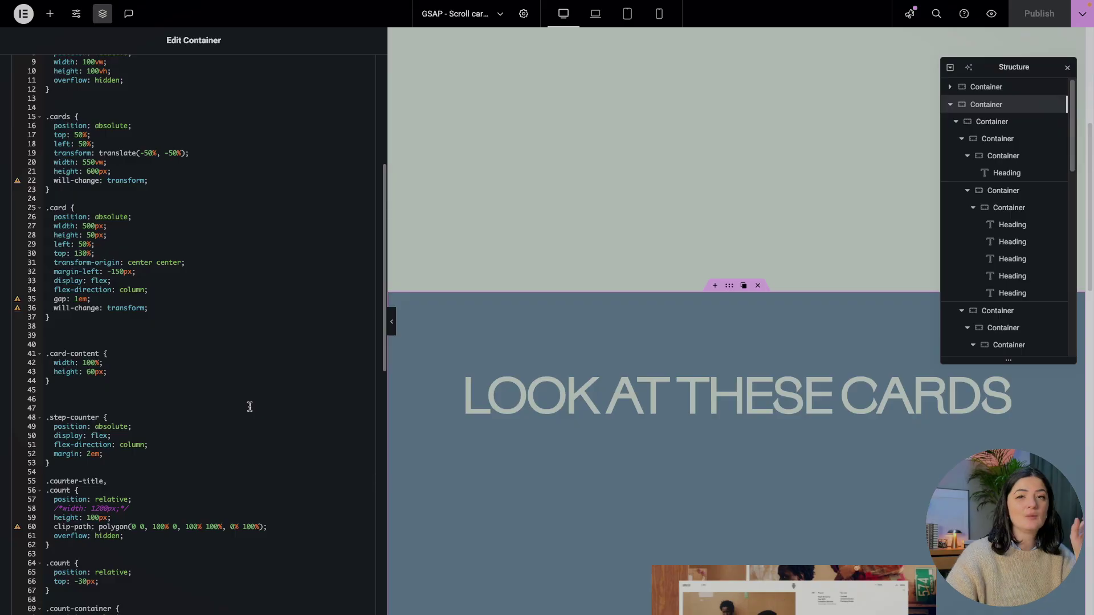
pyautogui.scroll(5, 249, 406)
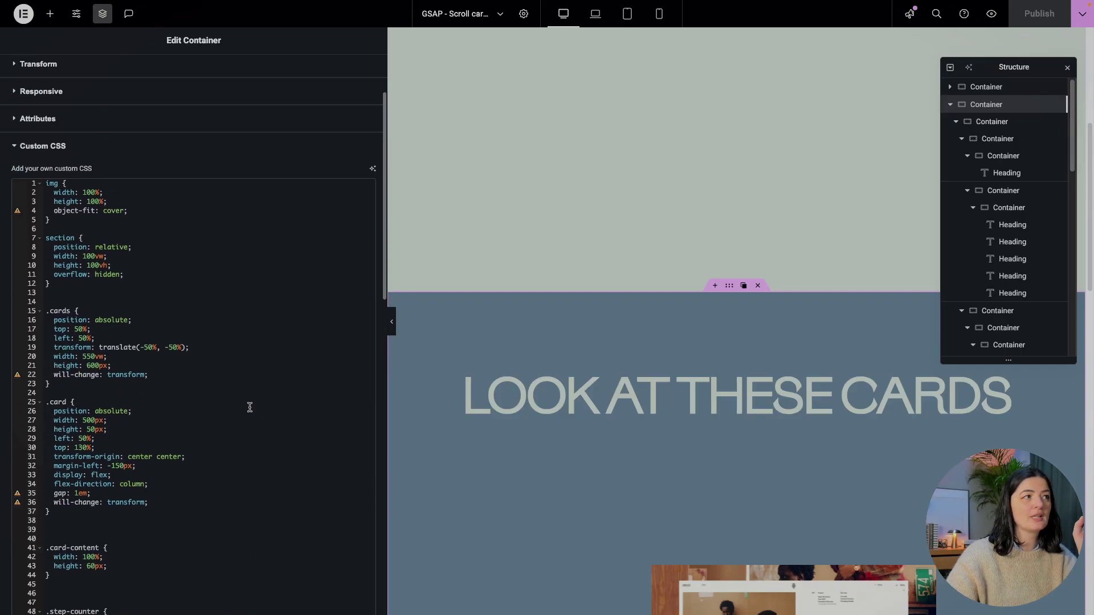